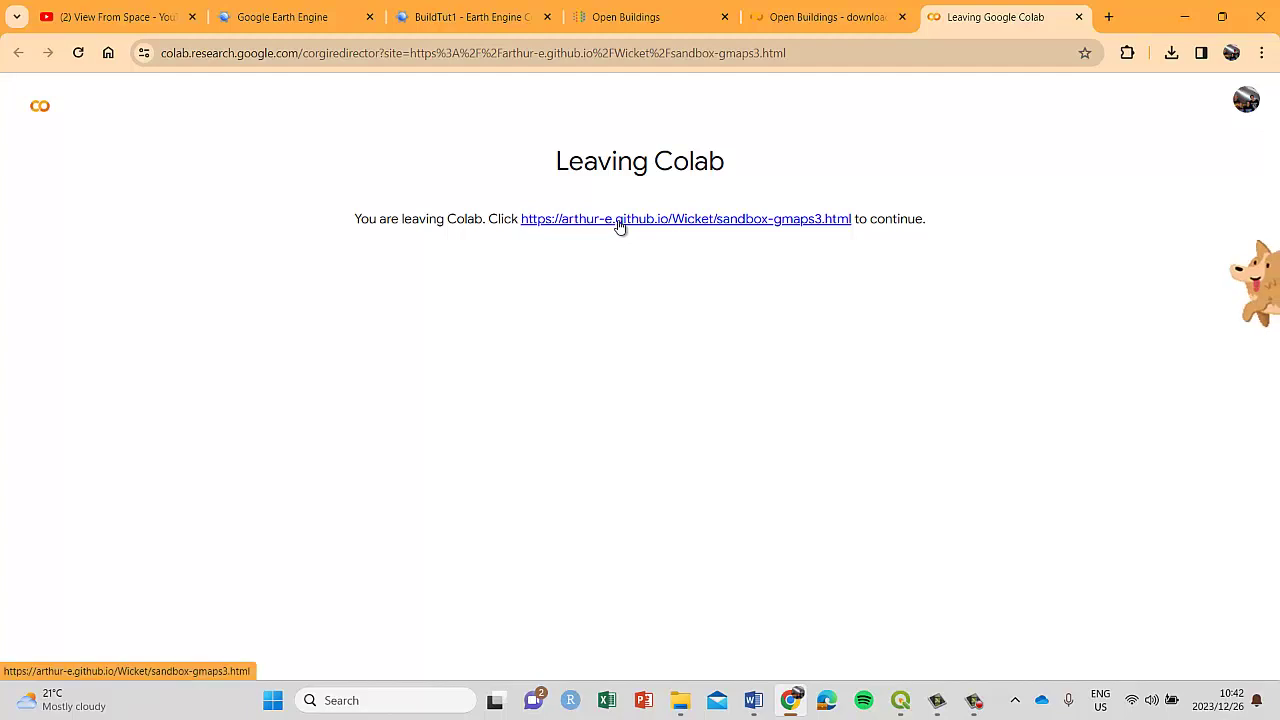
Open the linked Wicket WKT tool, compare it with the notebook's WKT polygon field, and close the tool's page
left_click(619, 226)
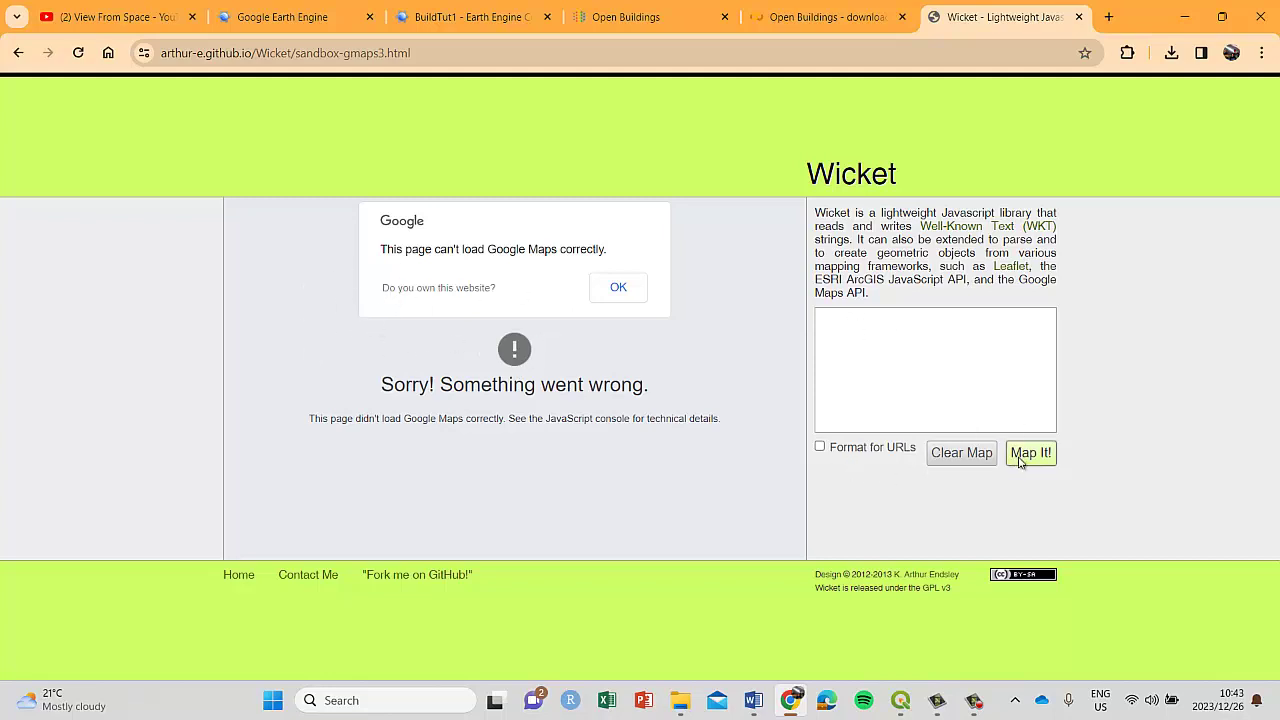
left_click(838, 320)
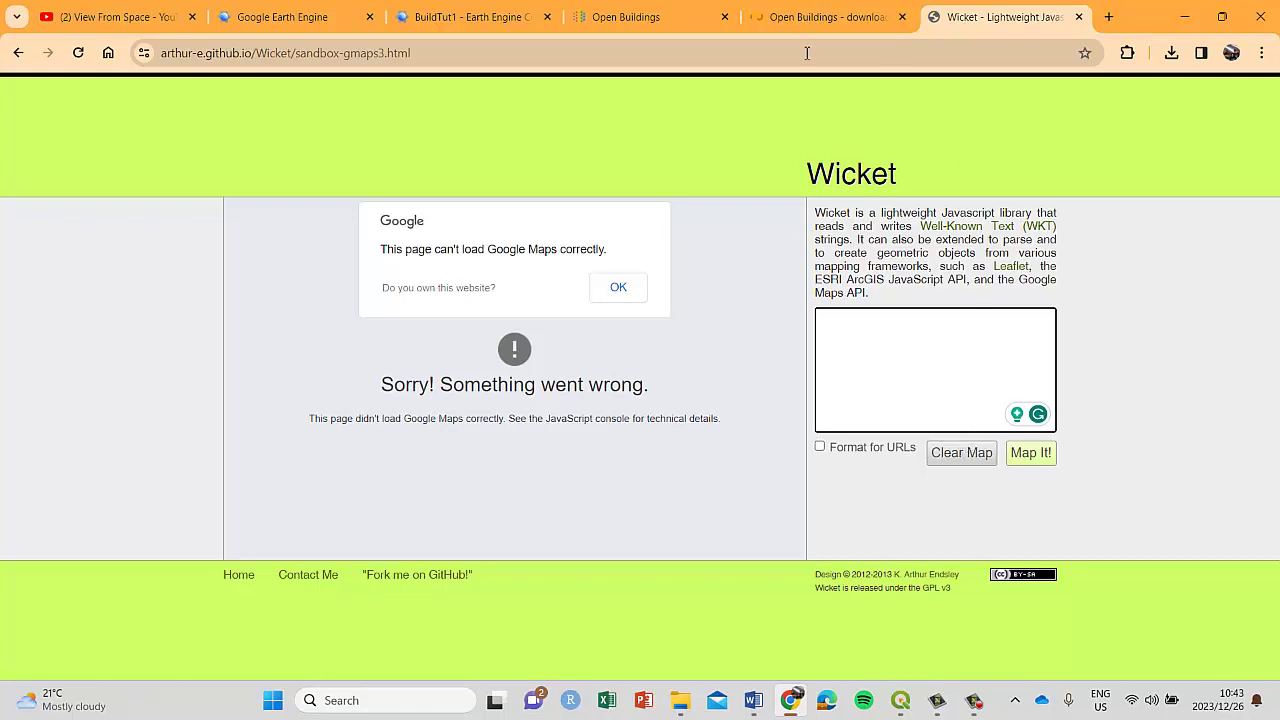
left_click(815, 17)
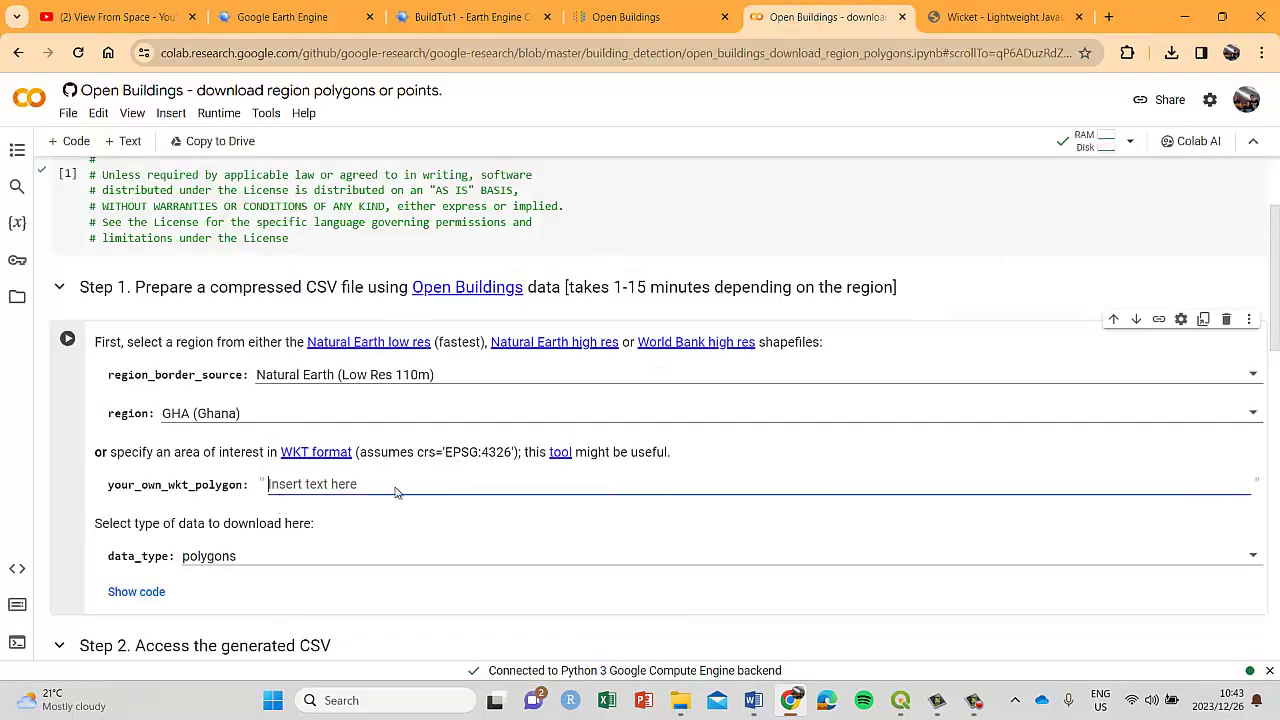
left_click(990, 22)
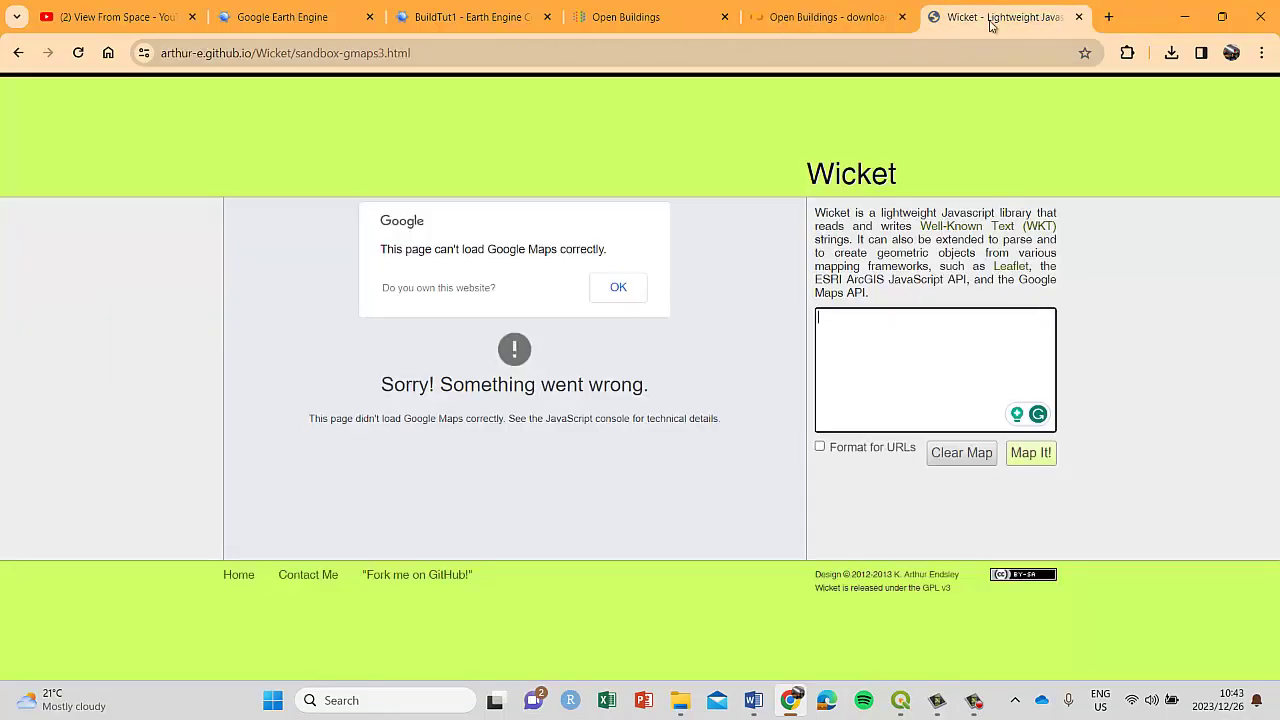
left_click(1079, 17)
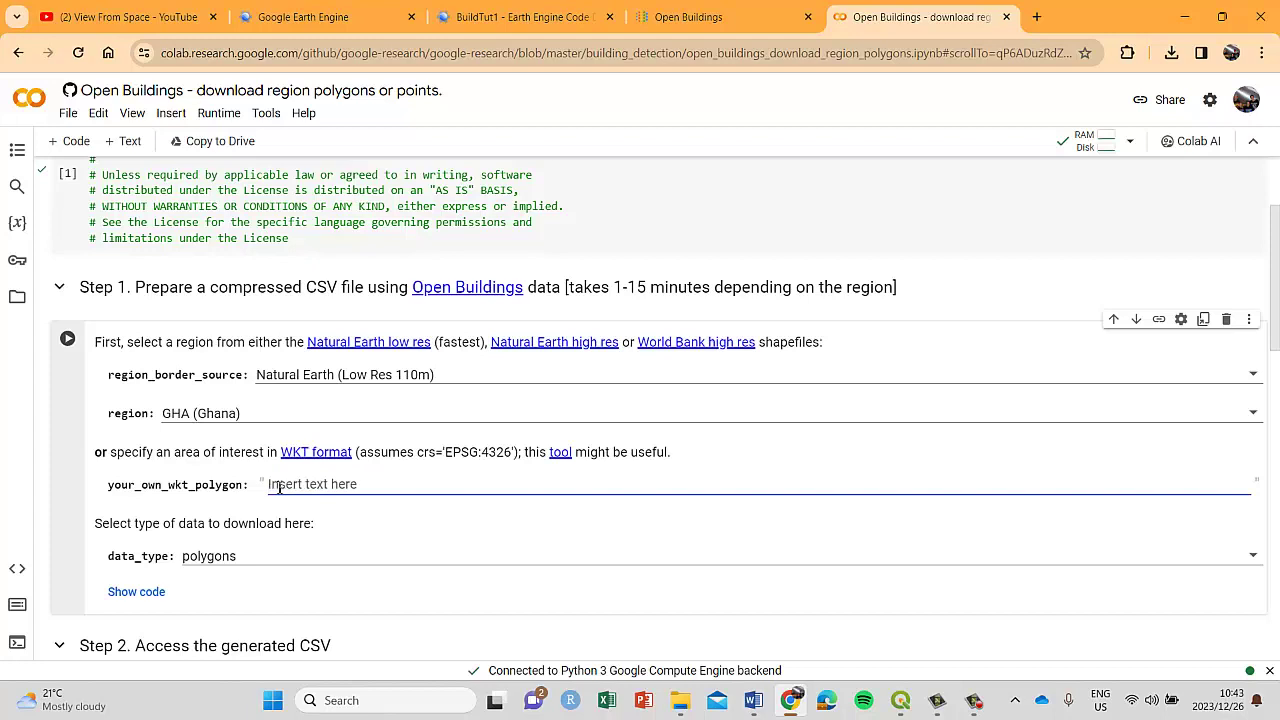
Switch to QGIS and view the basemap sources offered by QuickMapServices
left_click(900, 660)
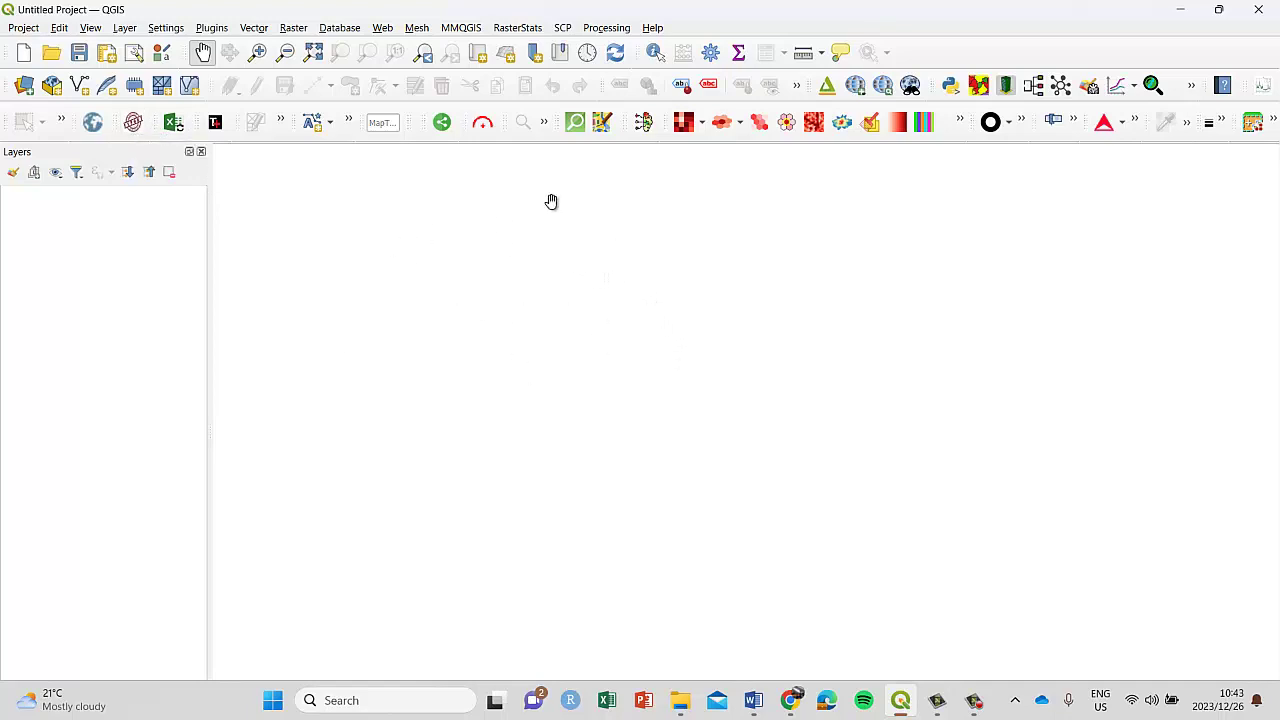
left_click(414, 28)
mouse_move(374, 28)
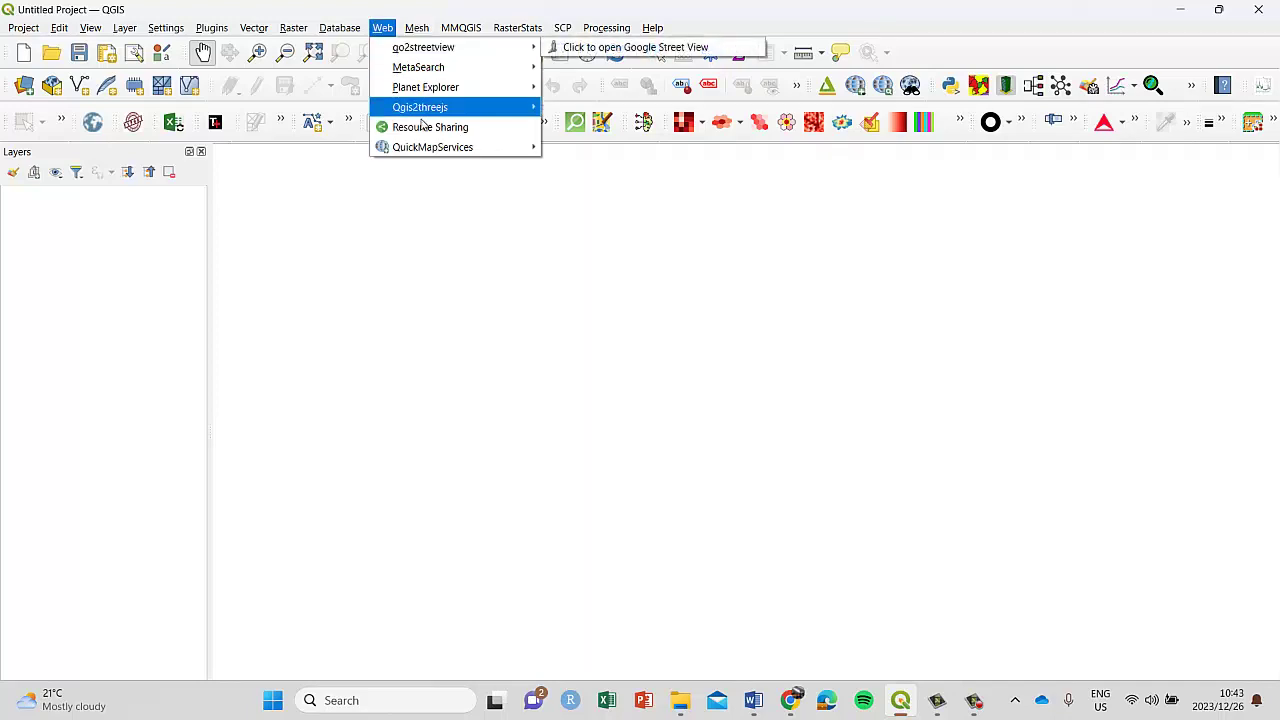
mouse_move(432, 147)
mouse_move(596, 167)
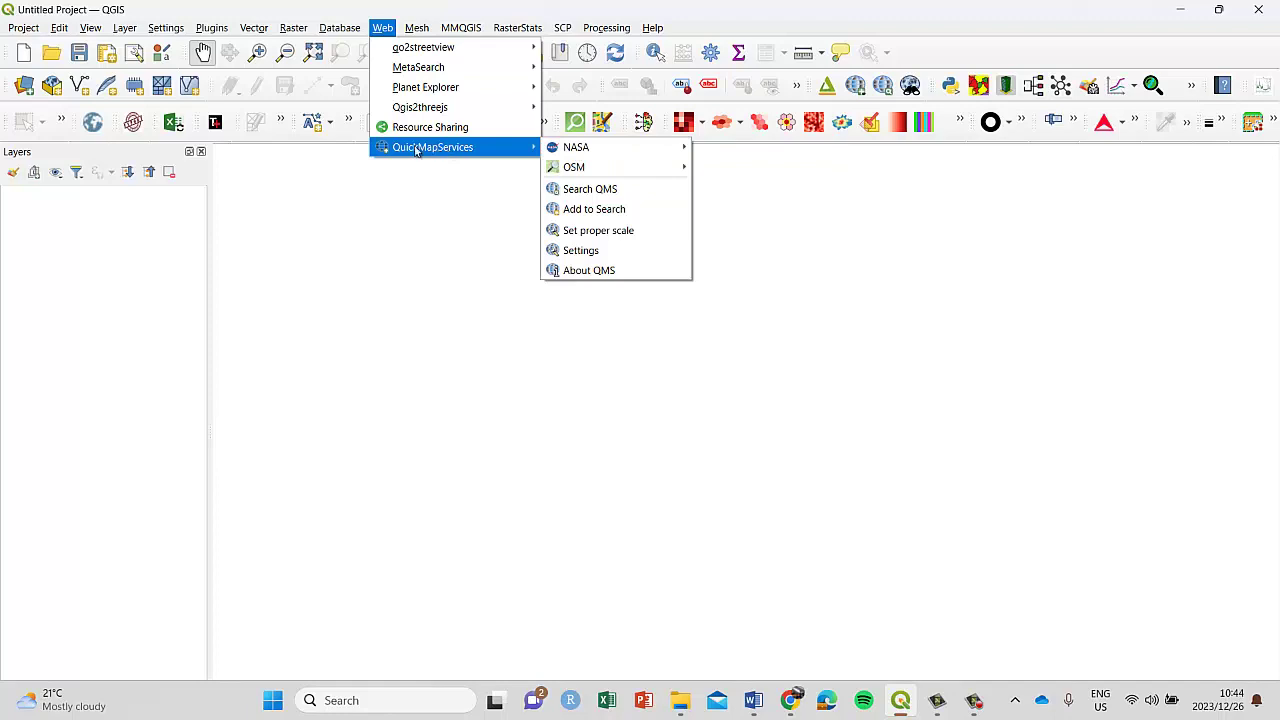
Open the plugin manager and search all available plugins for "quic"
mouse_move(130, 30)
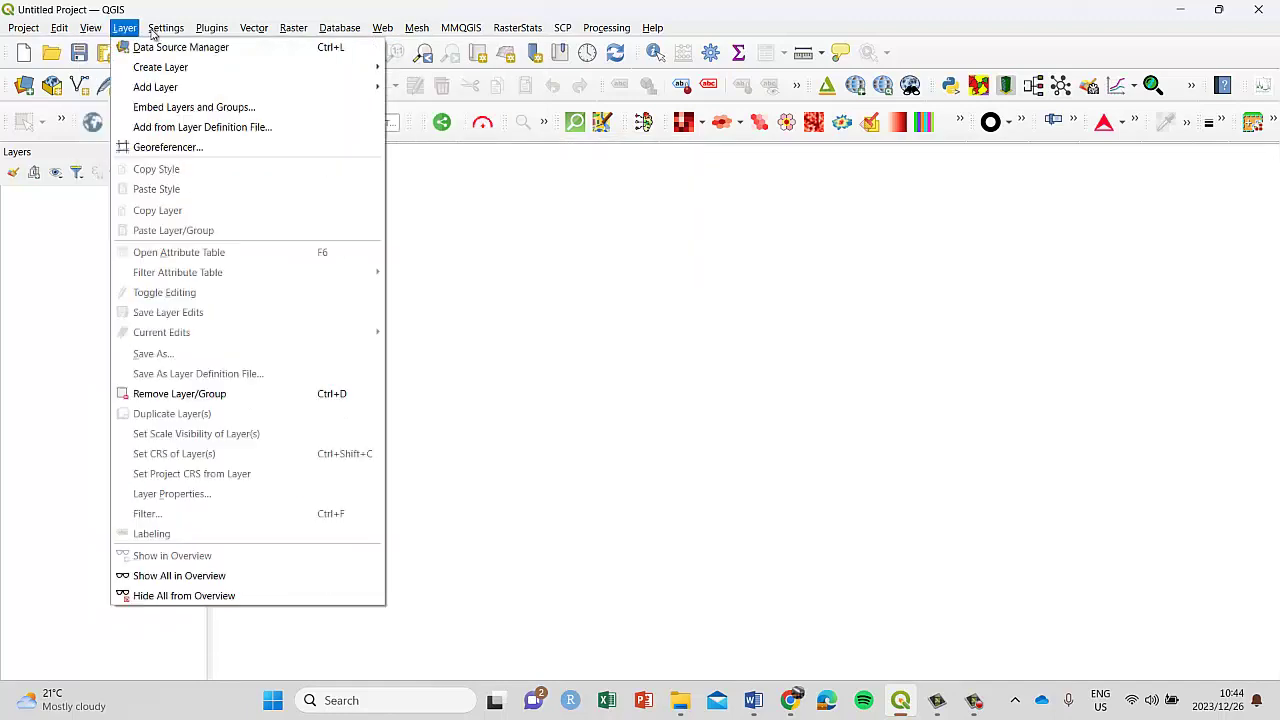
mouse_move(210, 30)
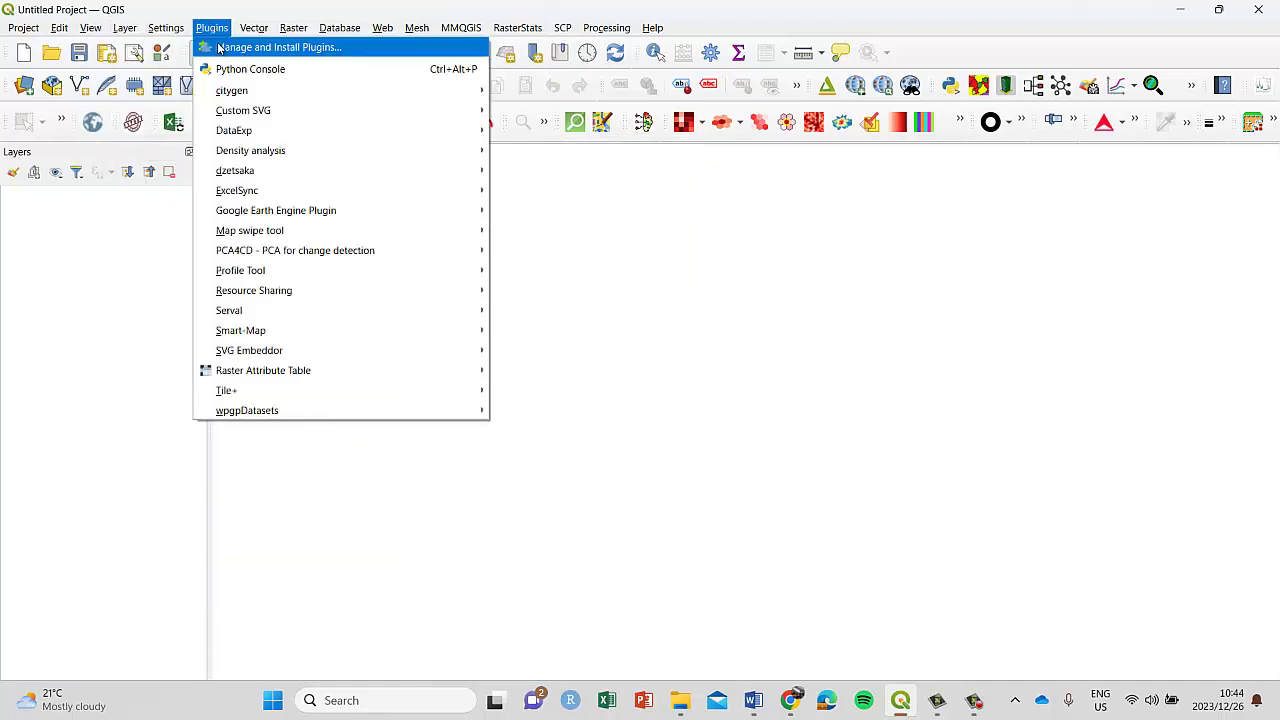
left_click(252, 52)
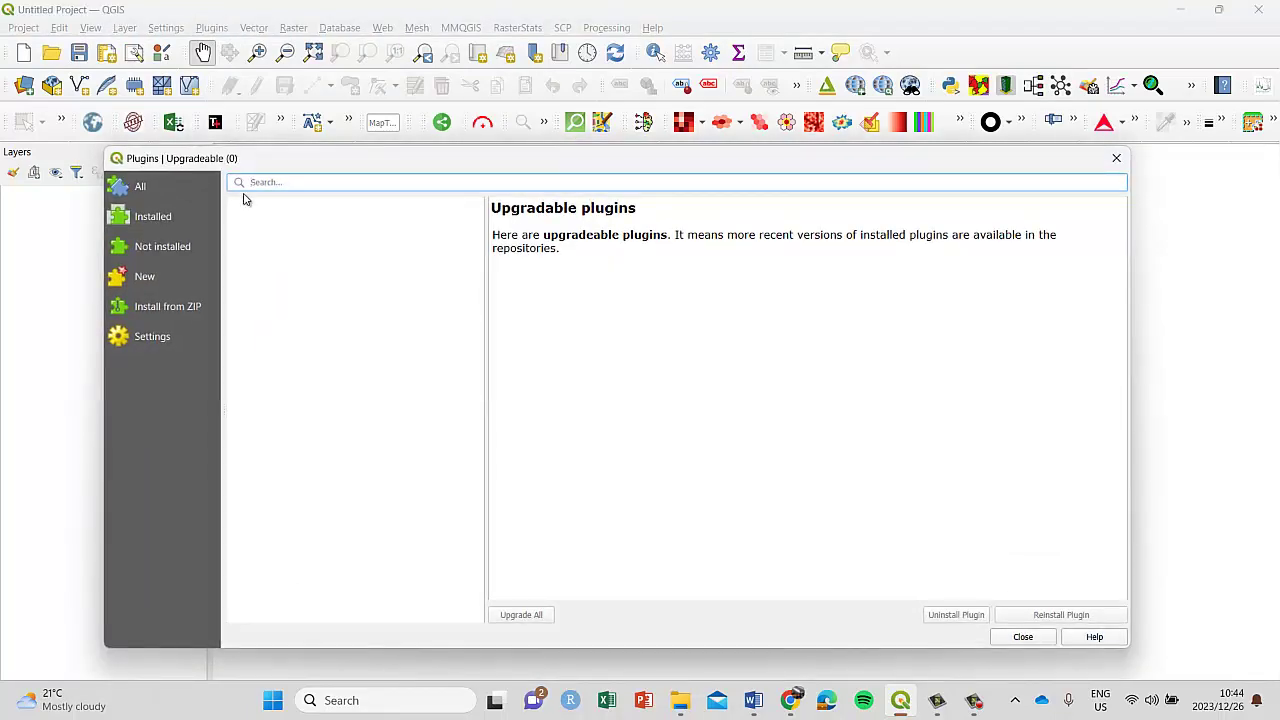
left_click(147, 188)
left_click(253, 183)
type("quic")
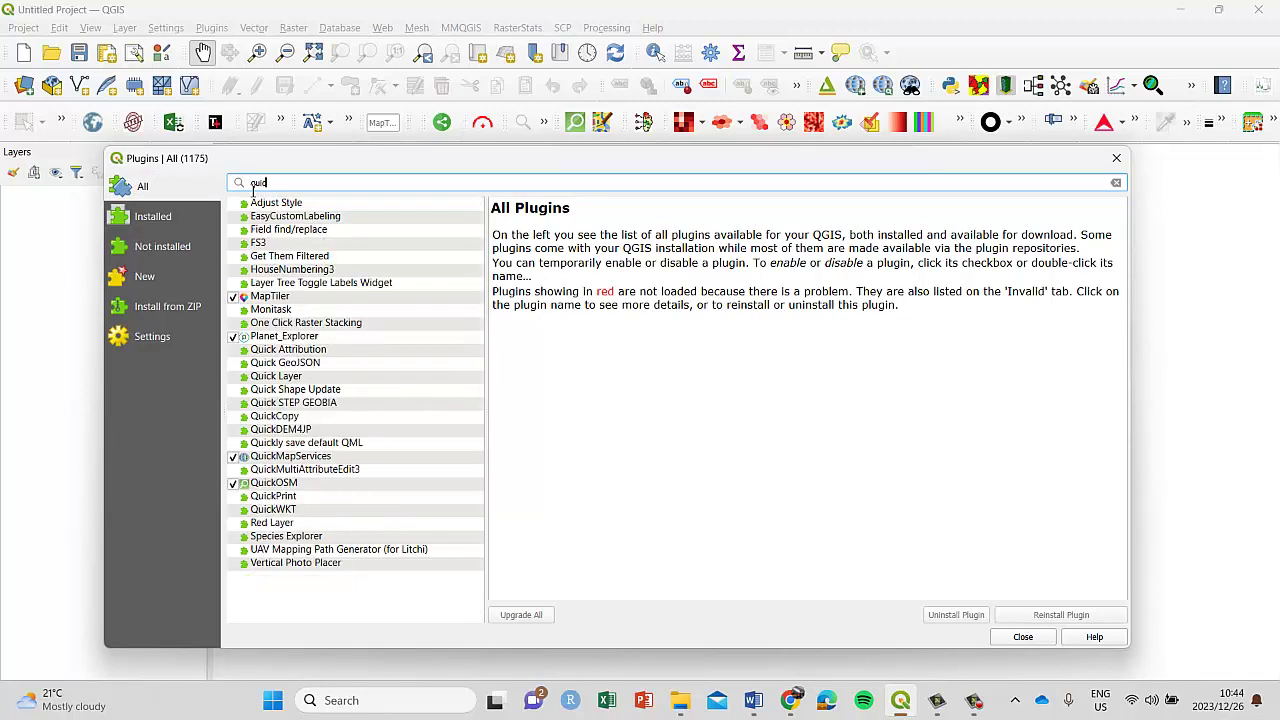
Review the QuickMapServices and QuickOSM plugin entries, and close the plugin manager
left_click(310, 458)
left_click(290, 484)
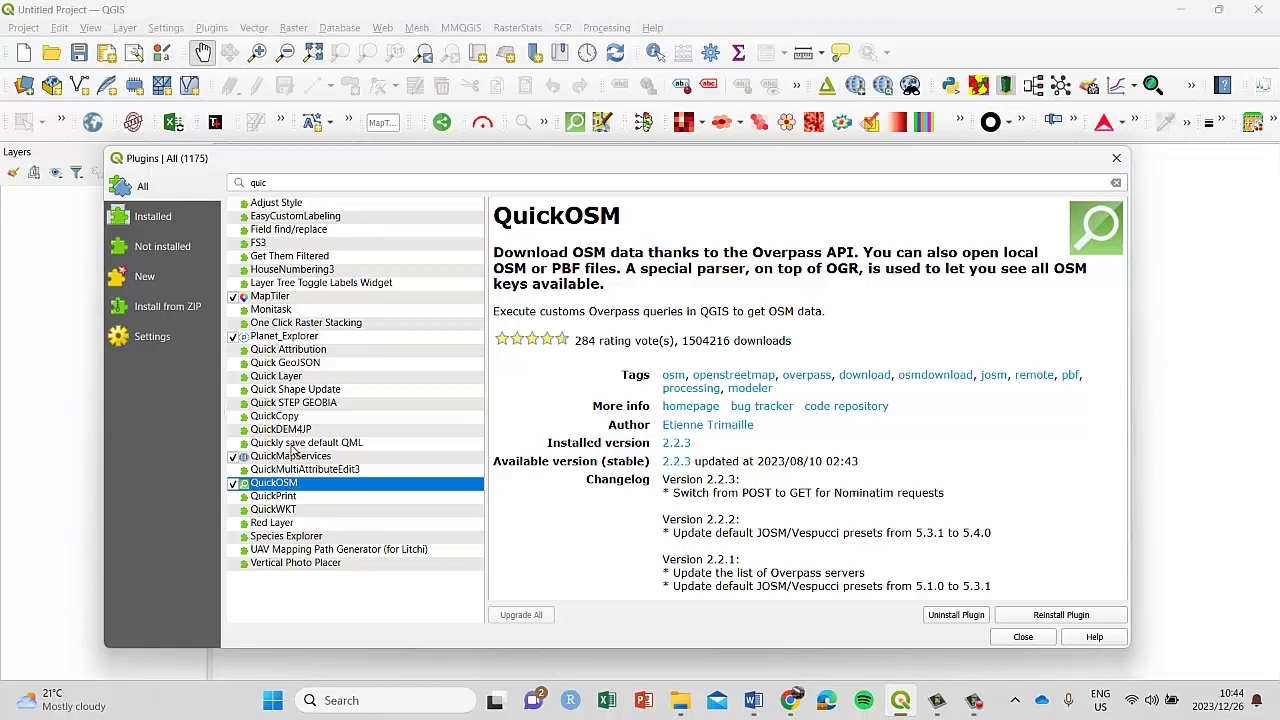
left_click(287, 458)
left_click(278, 485)
left_click(1024, 638)
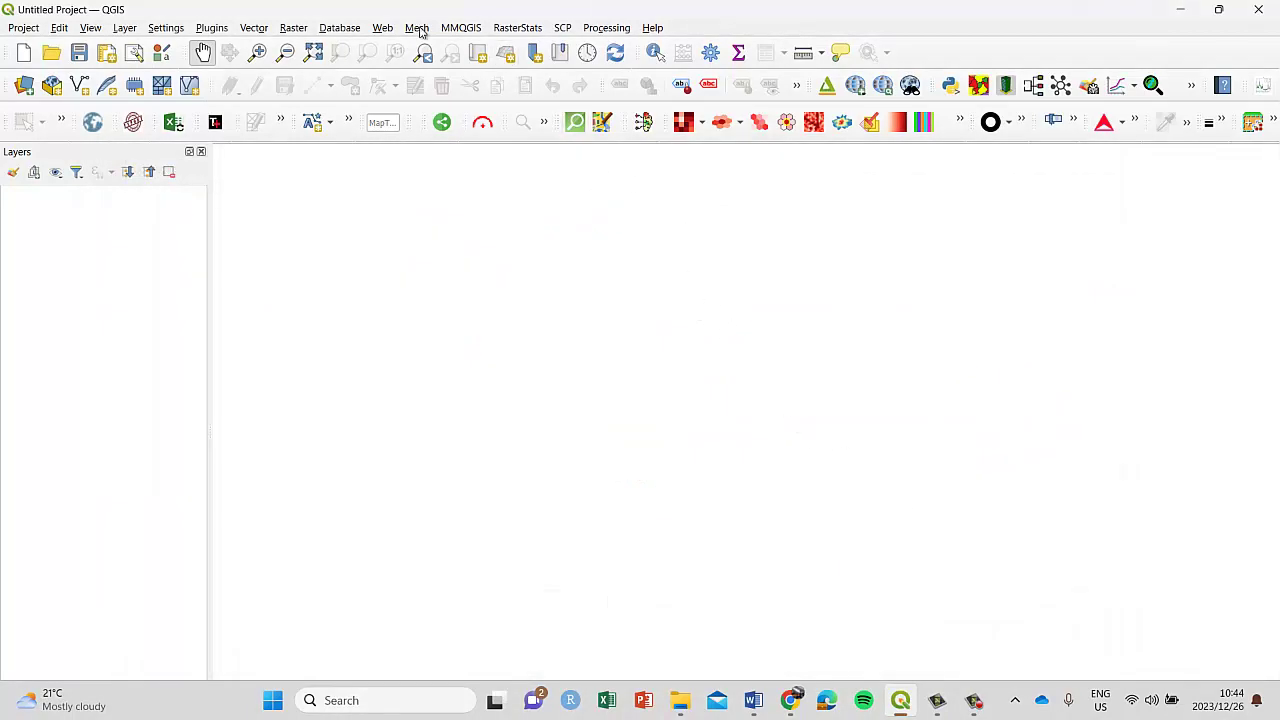
Add the OSM Standard basemap from QuickMapServices and frame South Africa's west coast around Velddrif and Piketberg
left_click(384, 28)
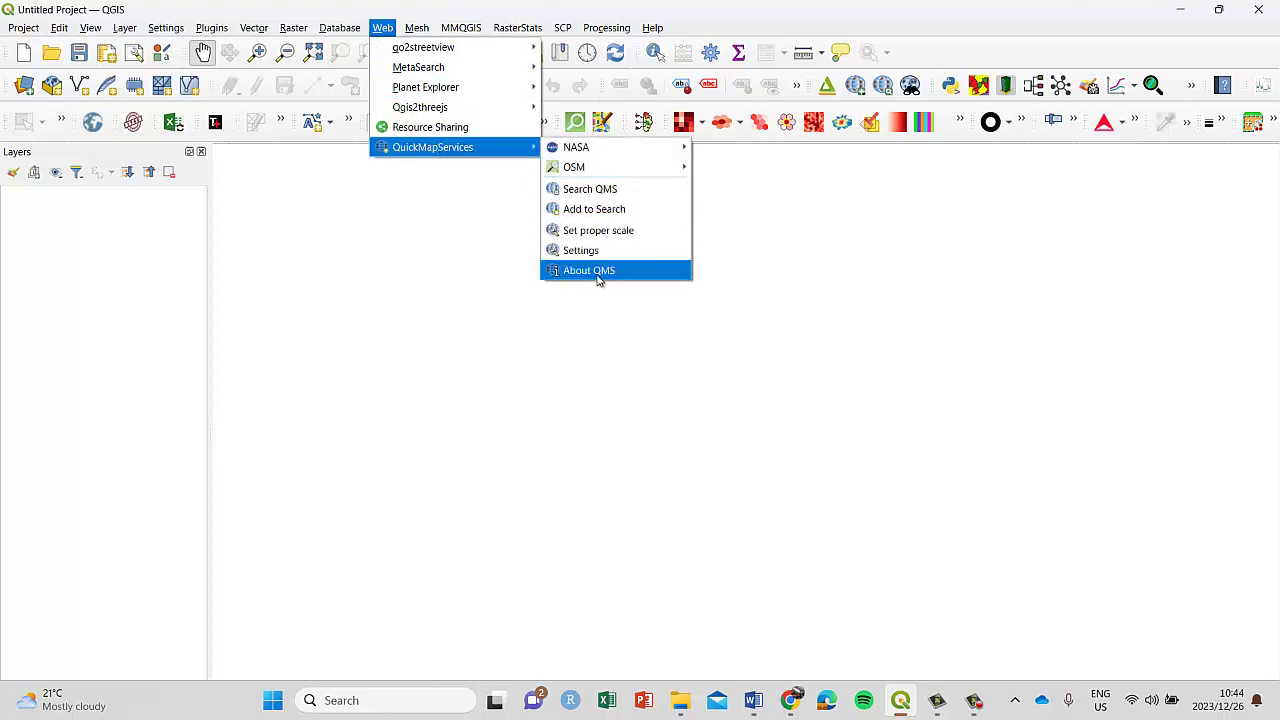
left_click(745, 167)
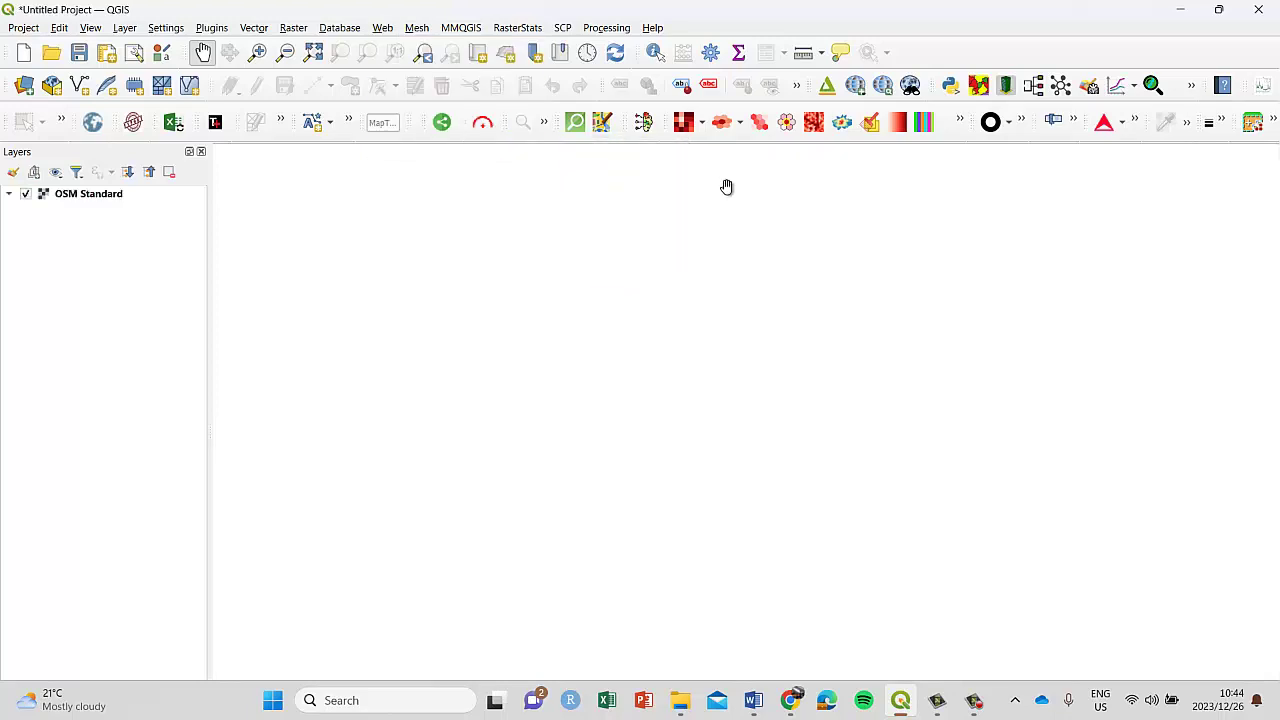
scroll(790, 446, "up", 1)
scroll(775, 453, "up", 2)
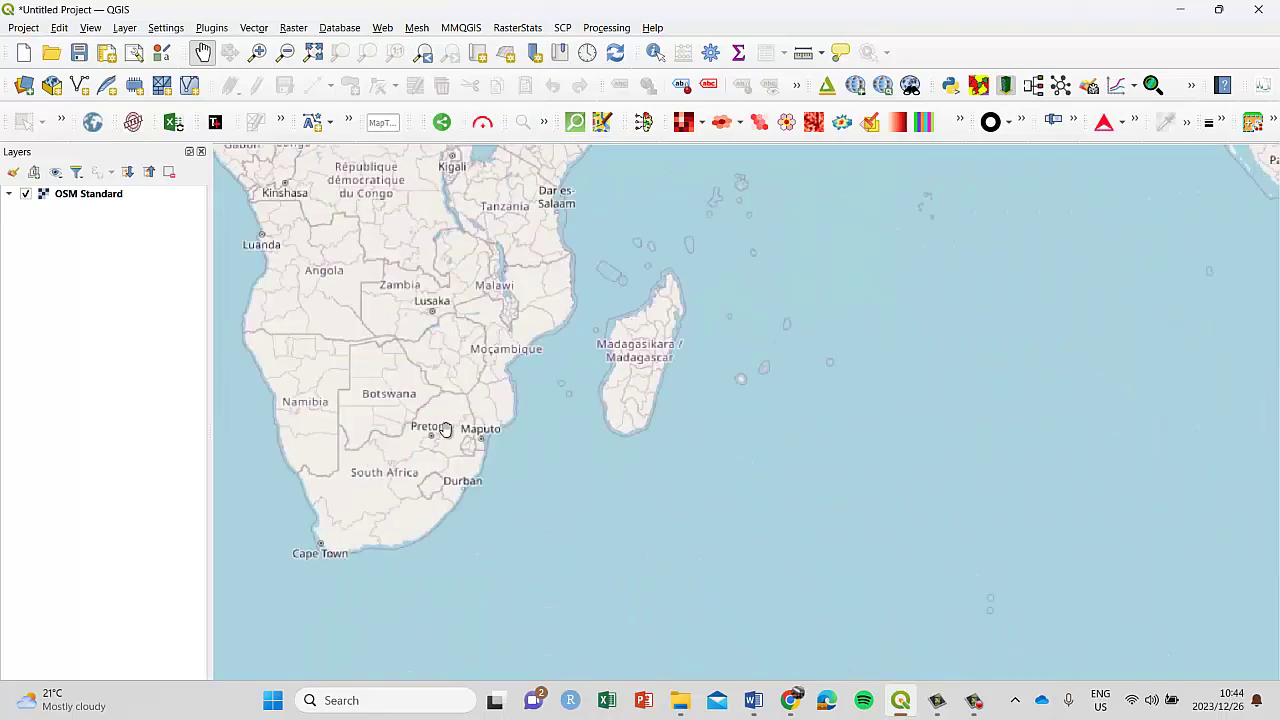
scroll(851, 429, "up", 2)
scroll(652, 327, "up", 3)
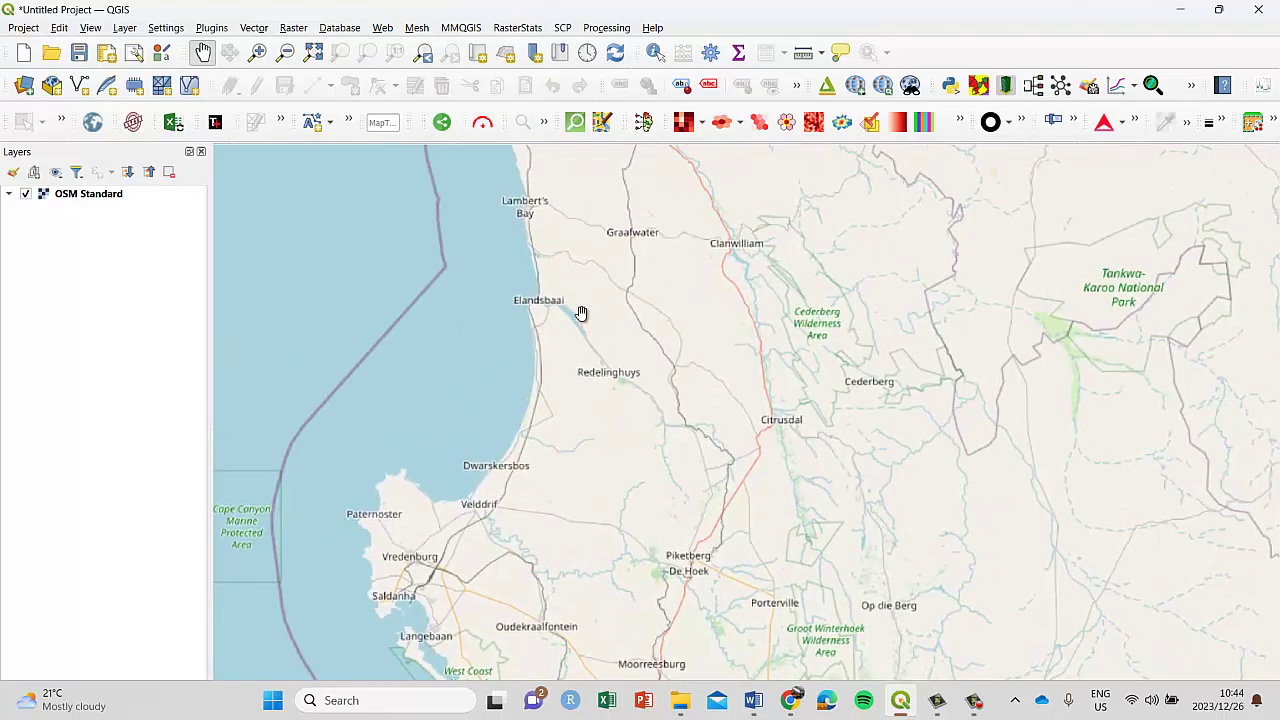
left_click_drag(741, 640, 745, 567)
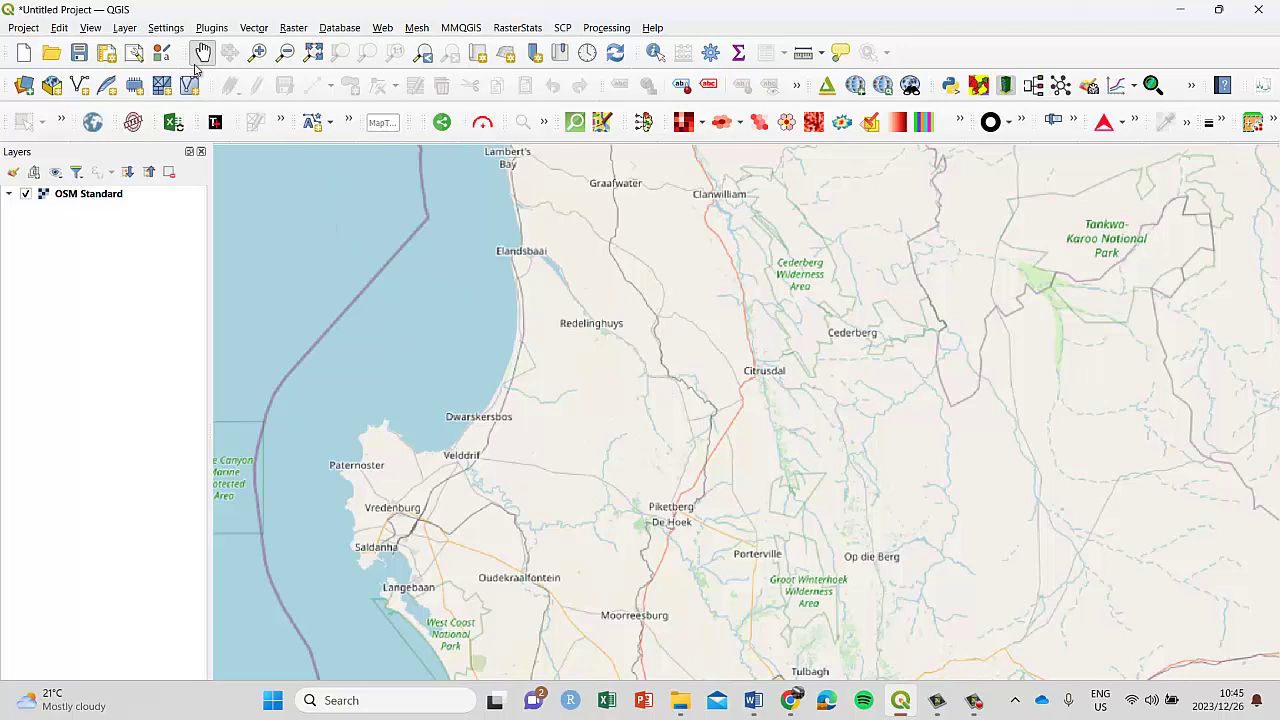
Create a temporary scratch layer with Polygon geometry, keeping the default layer name and the EPSG:4326 - WGS 84 coordinate system
left_click(124, 28)
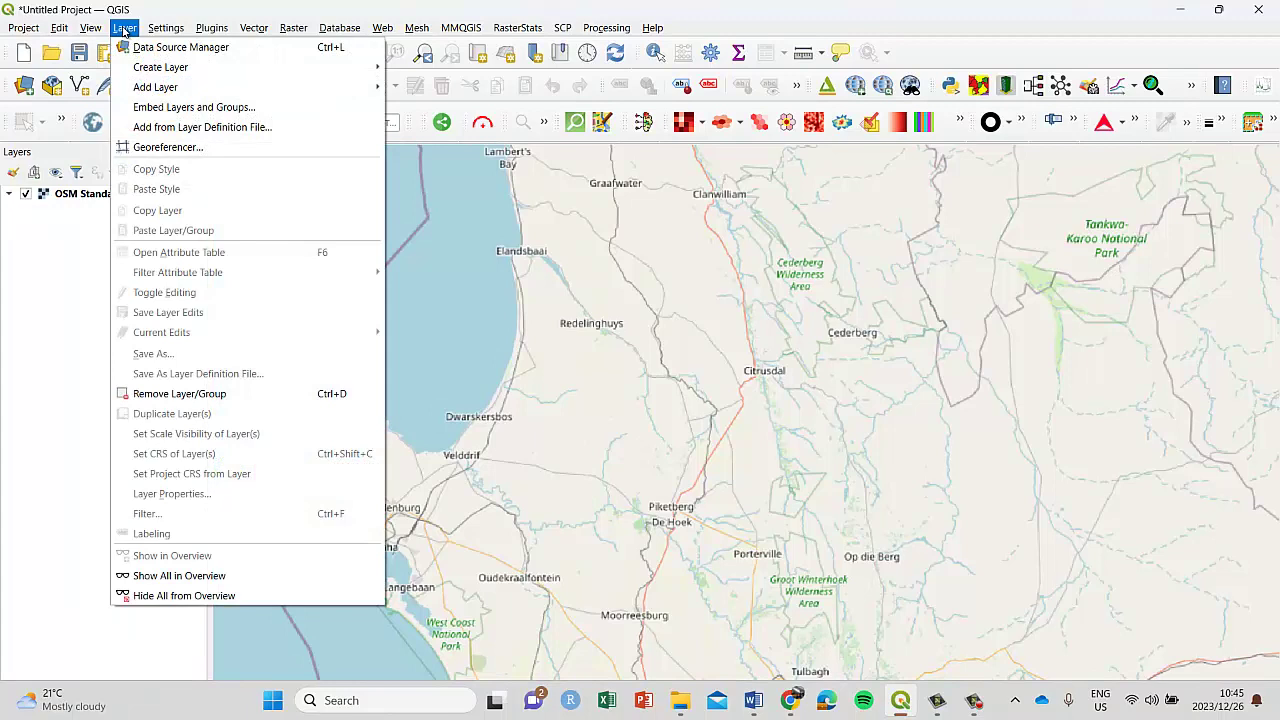
mouse_move(165, 67)
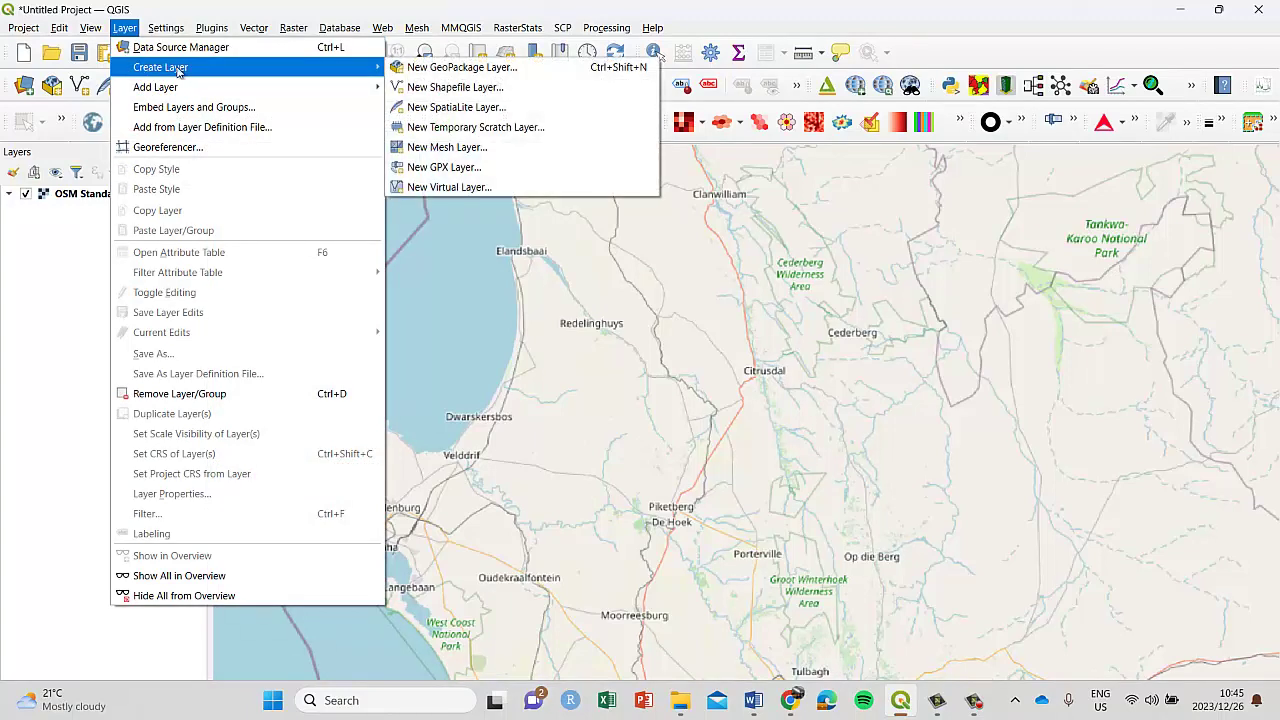
left_click(500, 129)
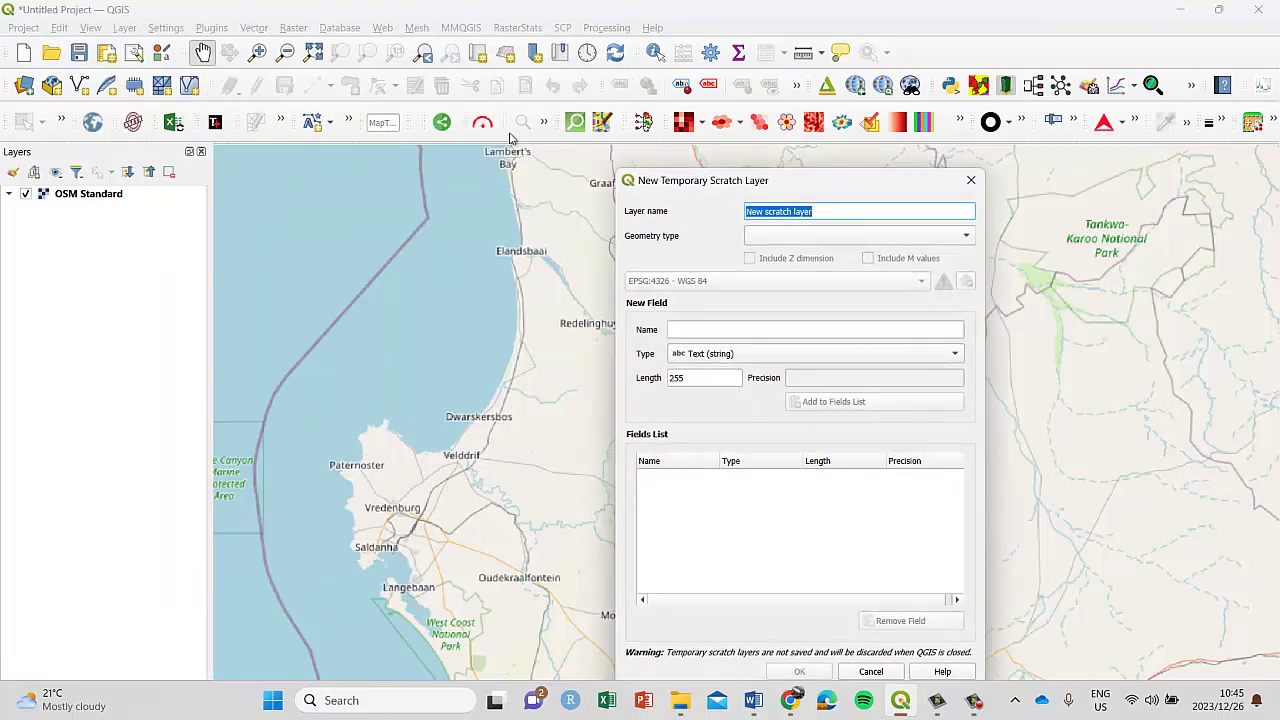
left_click(753, 238)
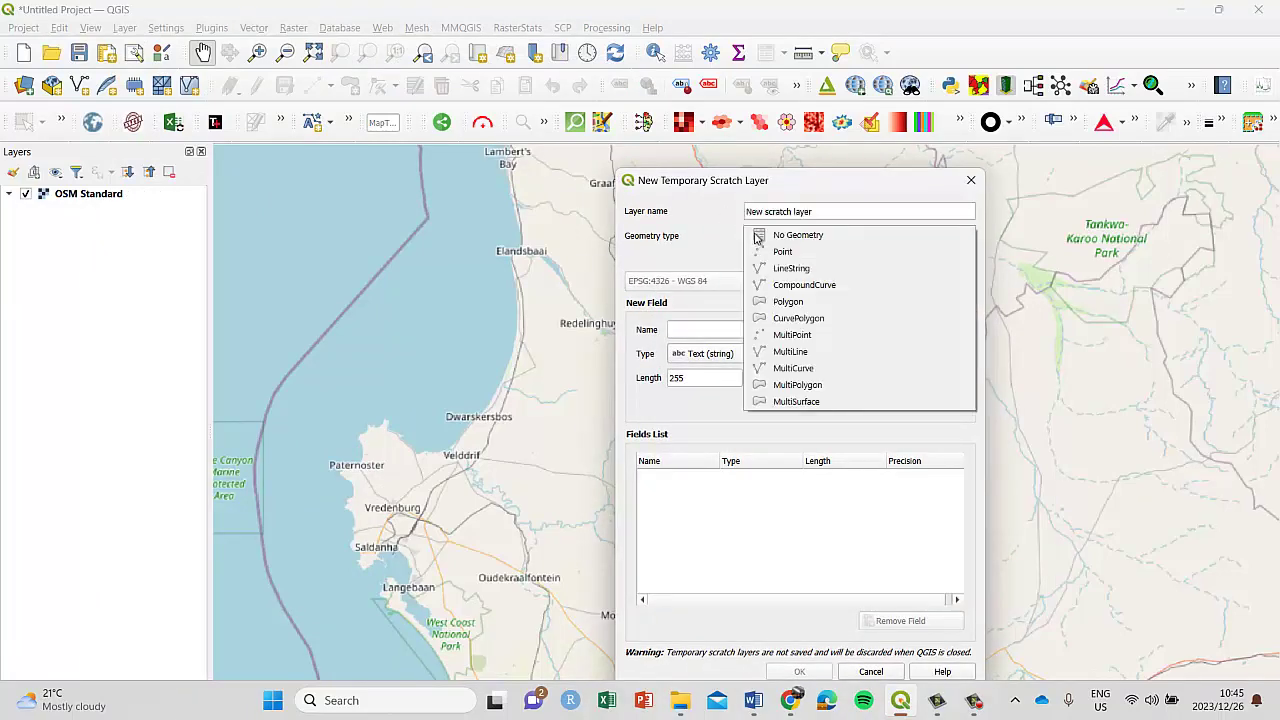
left_click(776, 212)
left_click(776, 212)
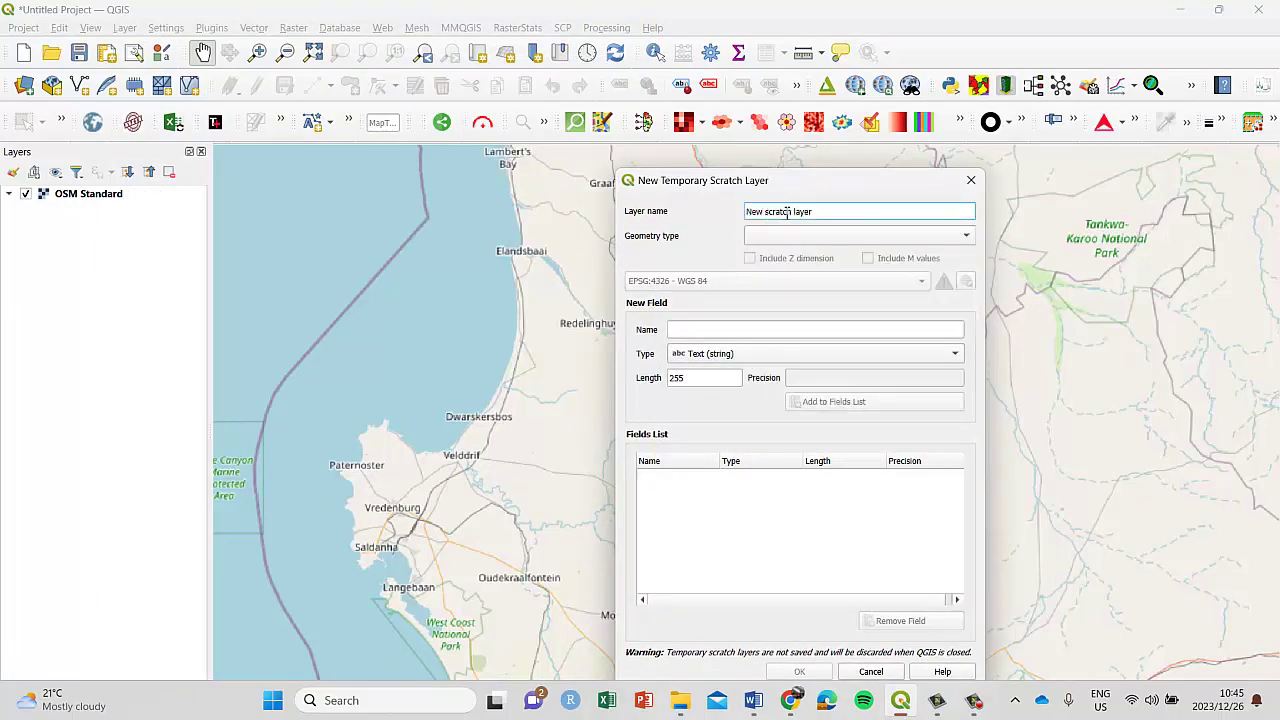
left_click(756, 236)
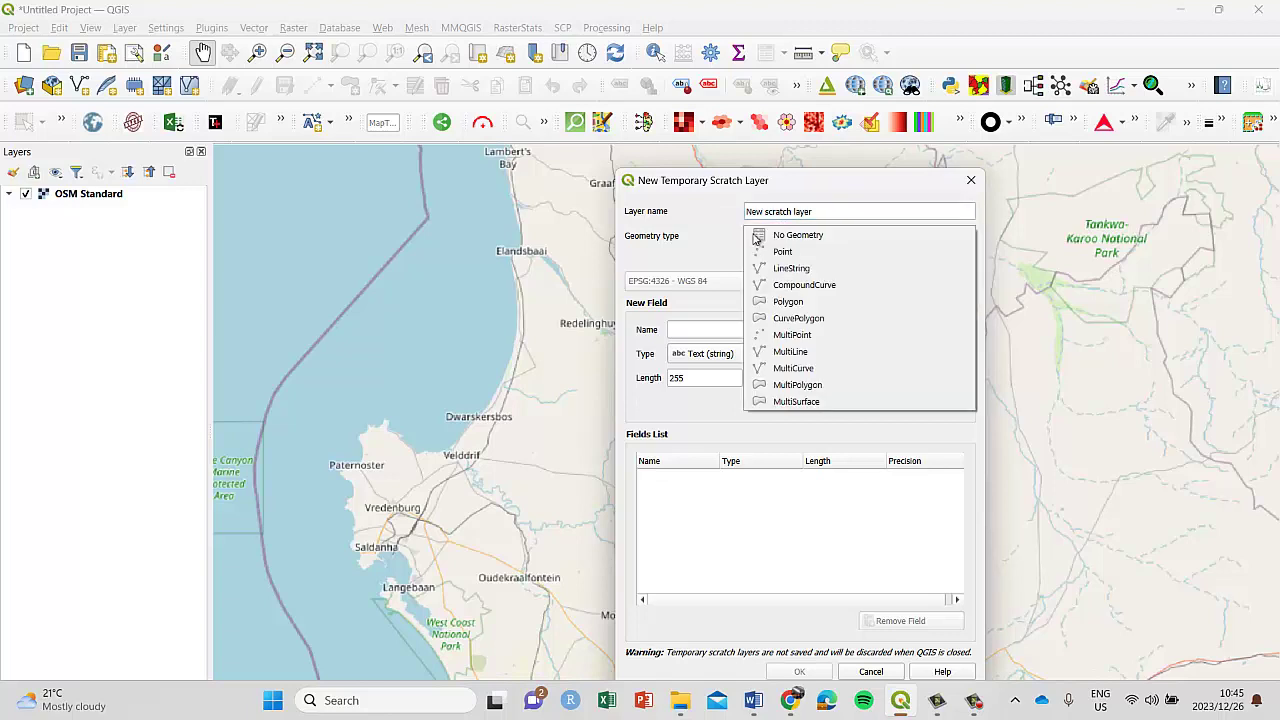
left_click(810, 304)
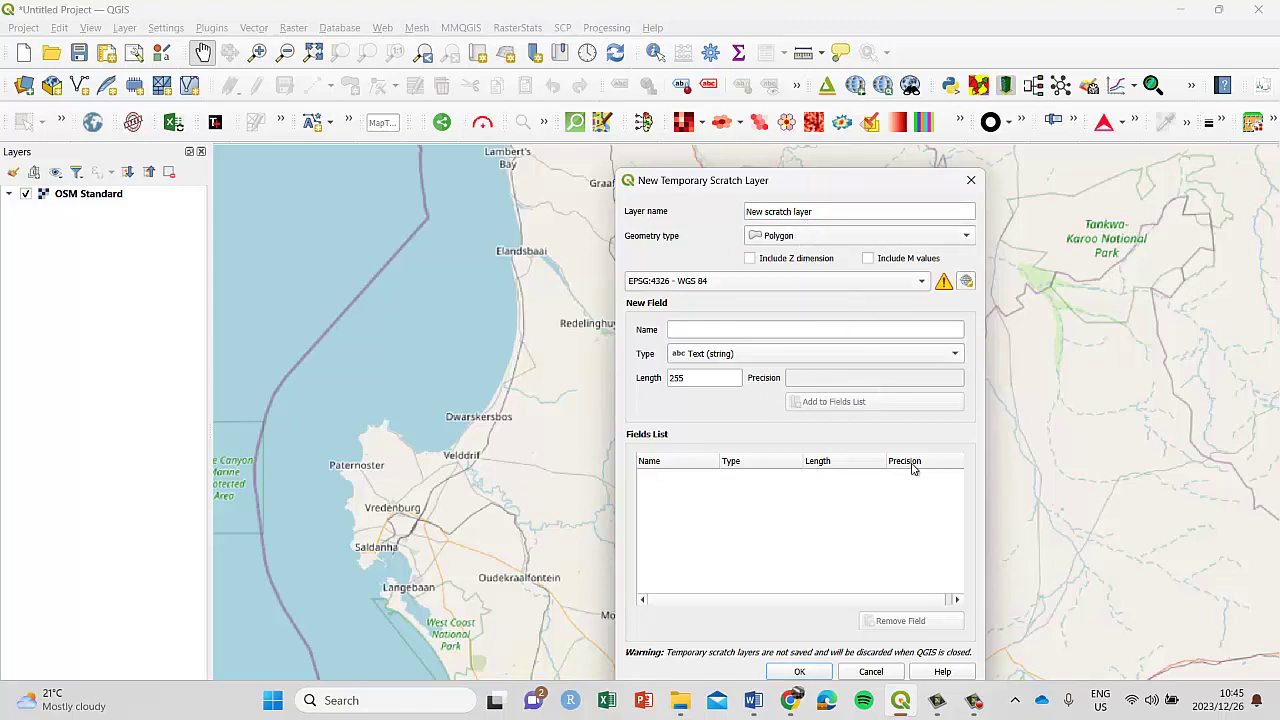
left_click(799, 671)
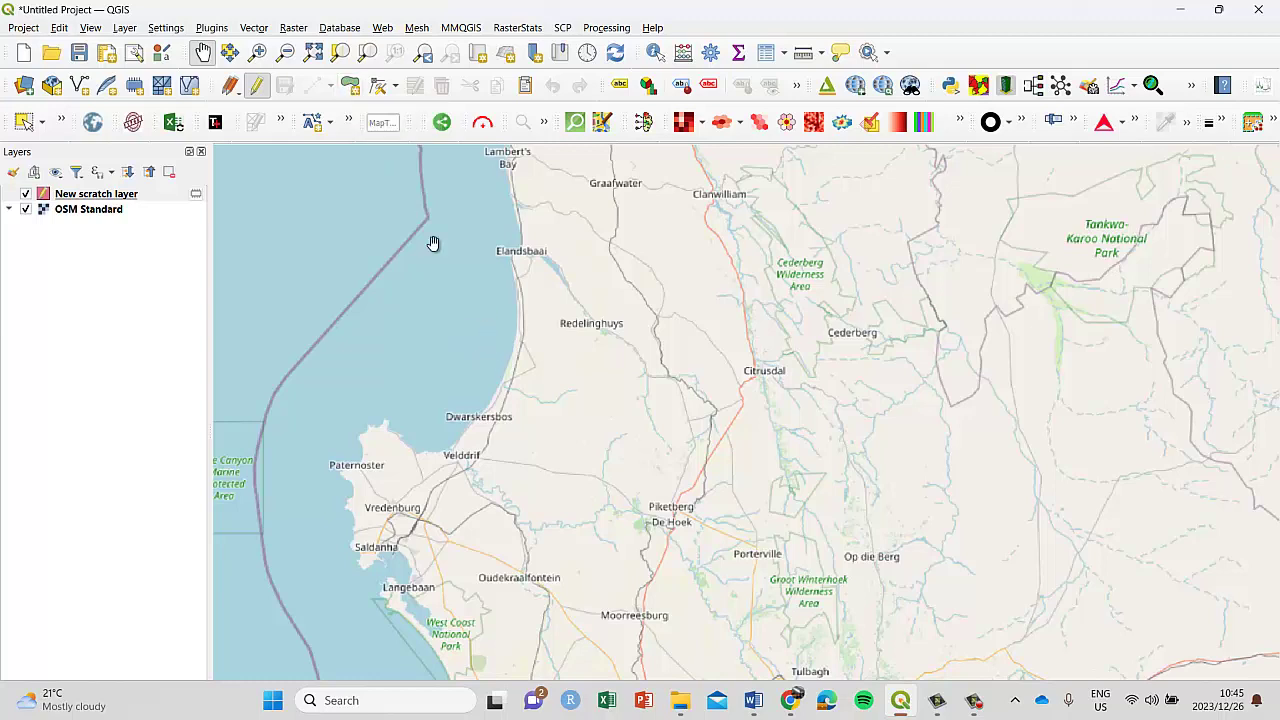
Digitize an area-of-interest polygon on the scratch layer, running from the coast below Elandsbaai around Velddrif, Moorreesburg, Porterville, Citrusdal and Redelinghuys
left_click(356, 88)
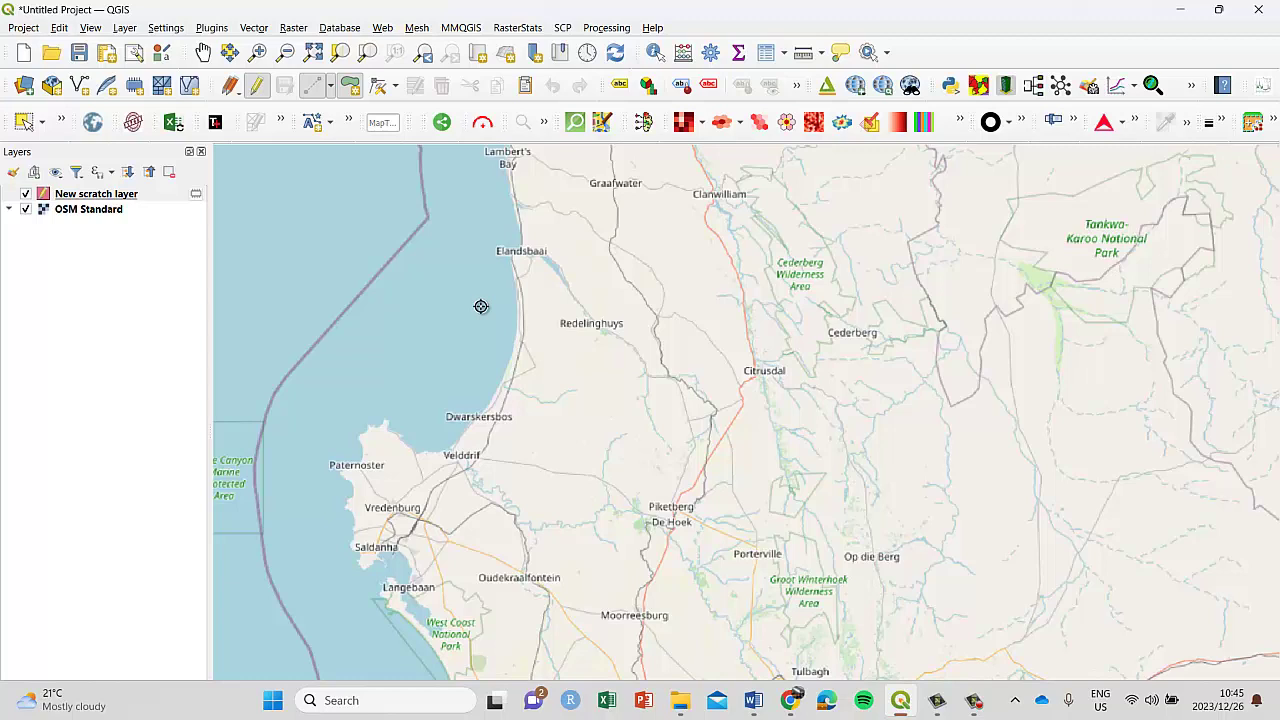
left_click(508, 304)
left_click(497, 352)
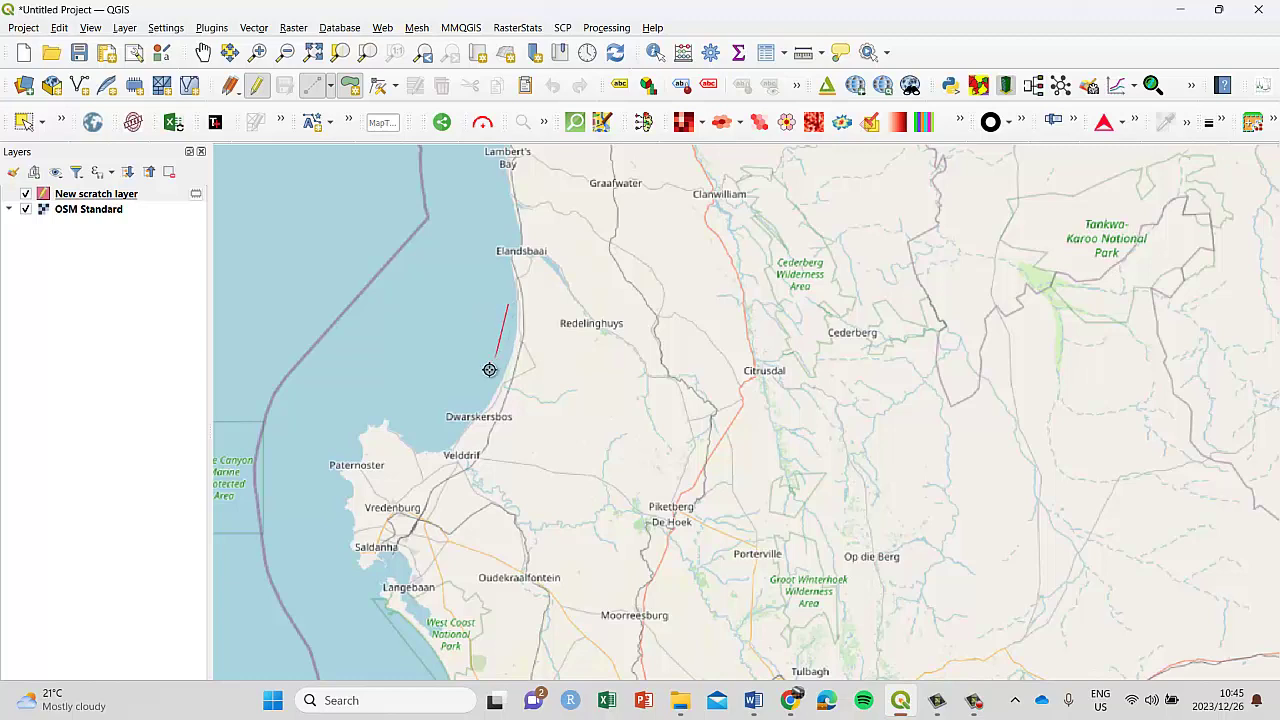
left_click(425, 452)
left_click(473, 519)
left_click(541, 566)
left_click(635, 599)
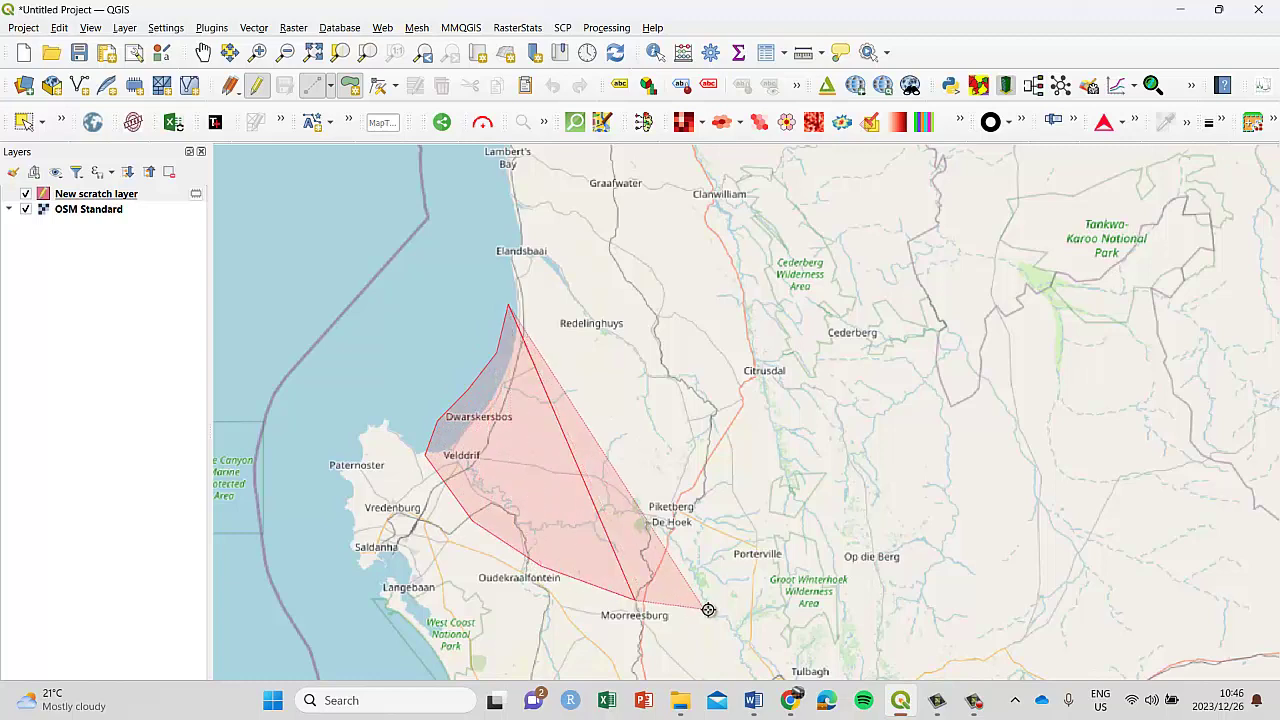
left_click(710, 610)
left_click(781, 596)
left_click(822, 478)
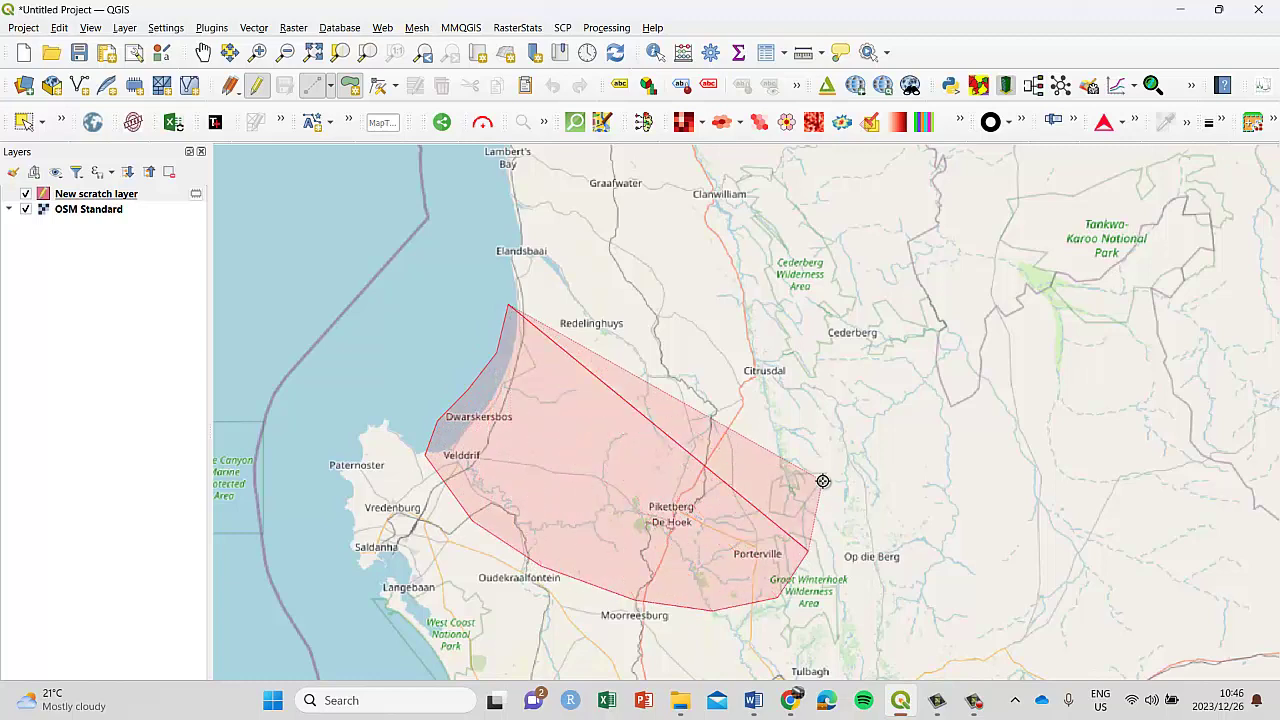
left_click(815, 412)
left_click(786, 369)
left_click(741, 334)
left_click(676, 300)
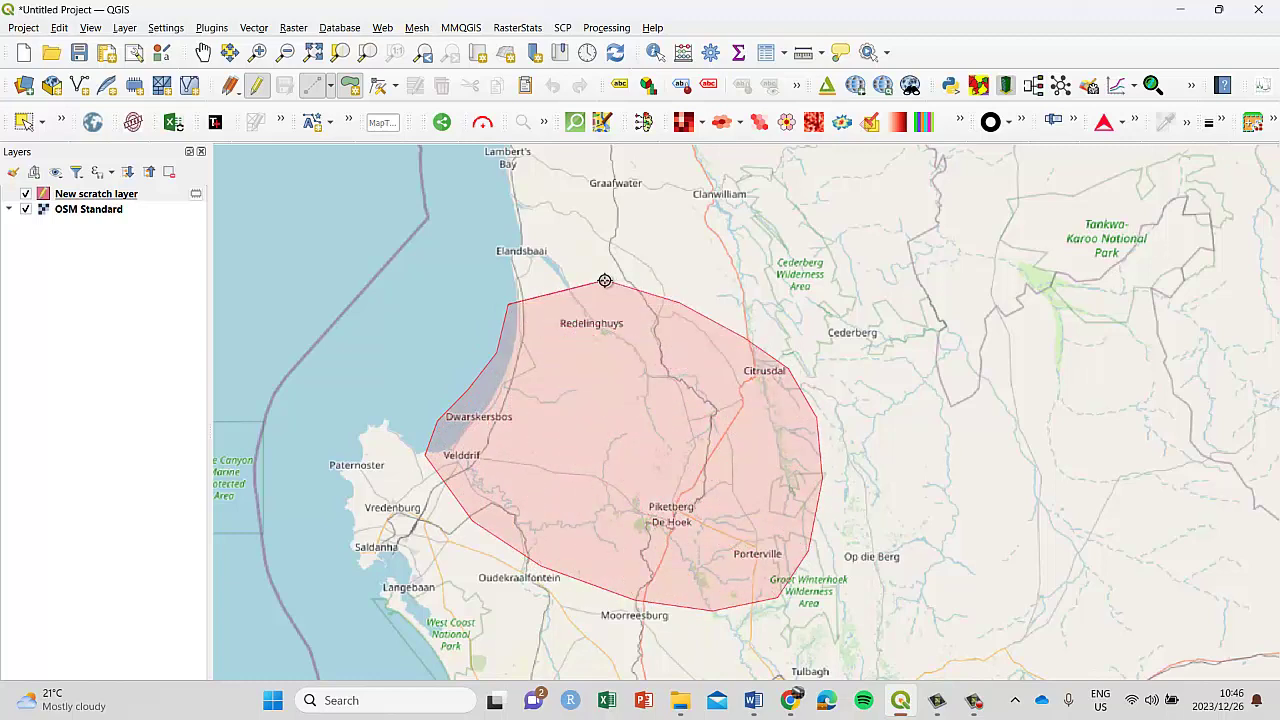
left_click(605, 281)
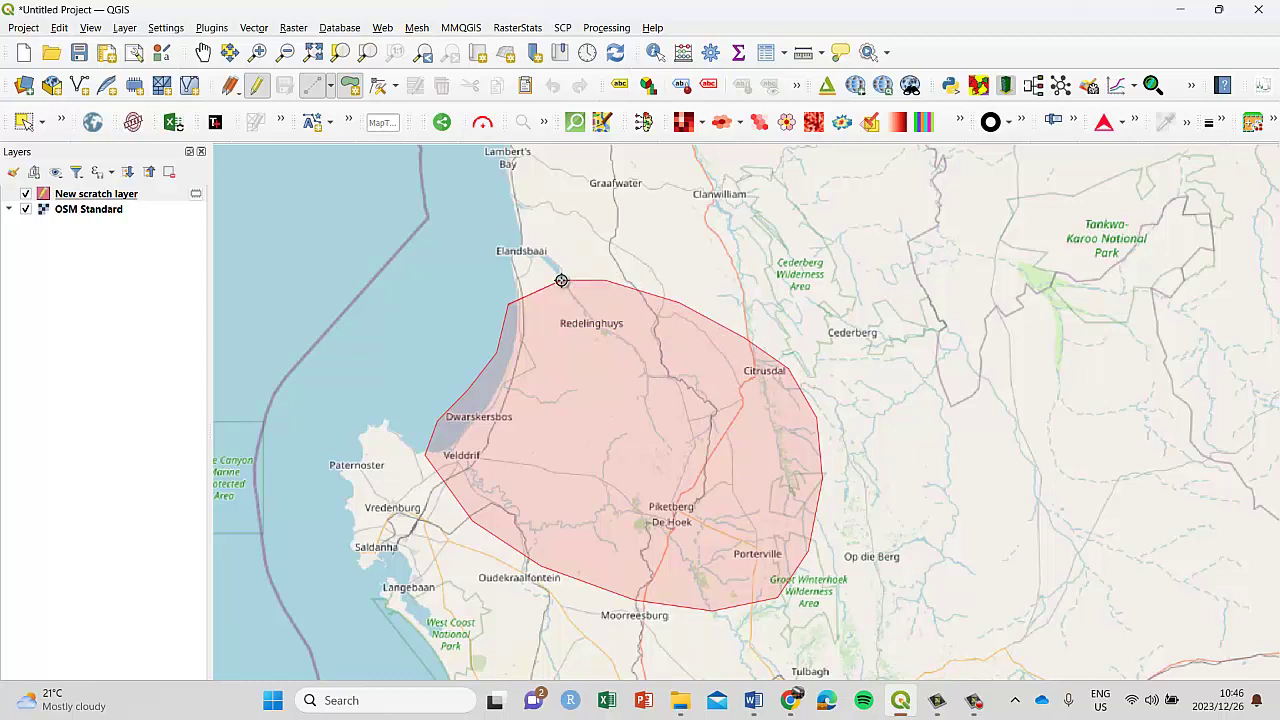
right_click(561, 281)
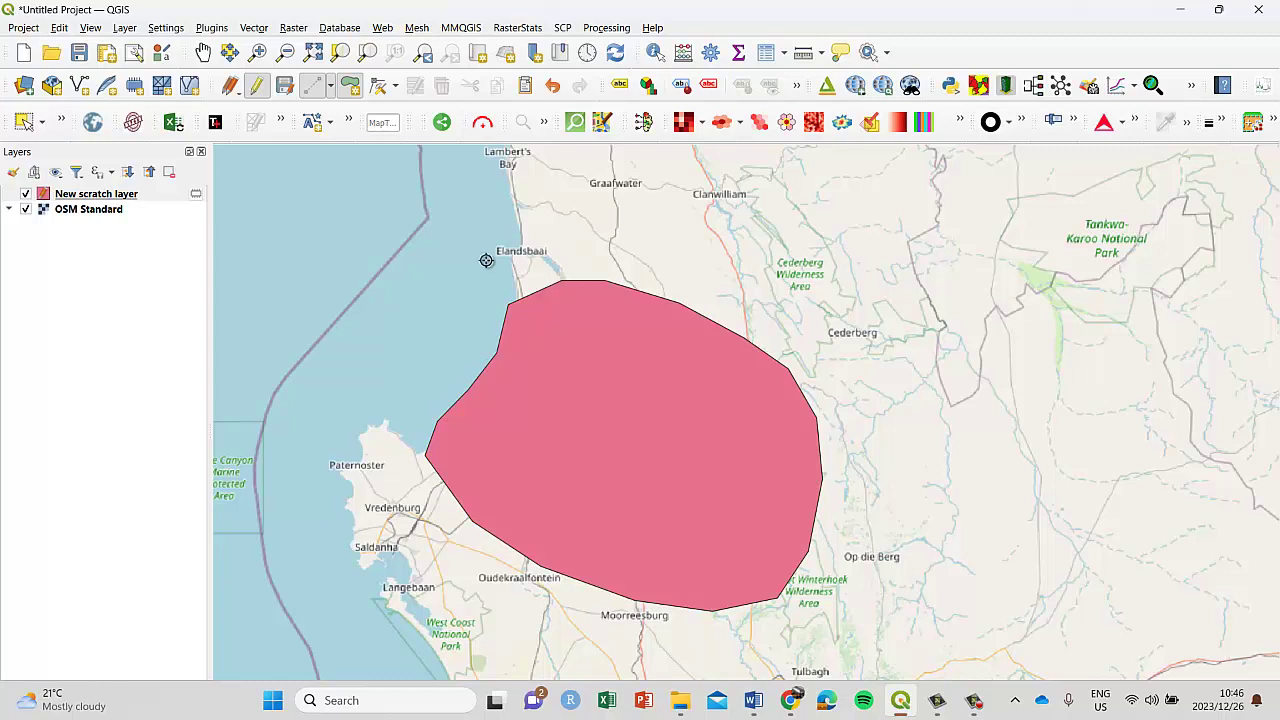
Stop editing the scratch layer, saving its changes, and identify the drawn area-of-interest polygon
left_click(259, 88)
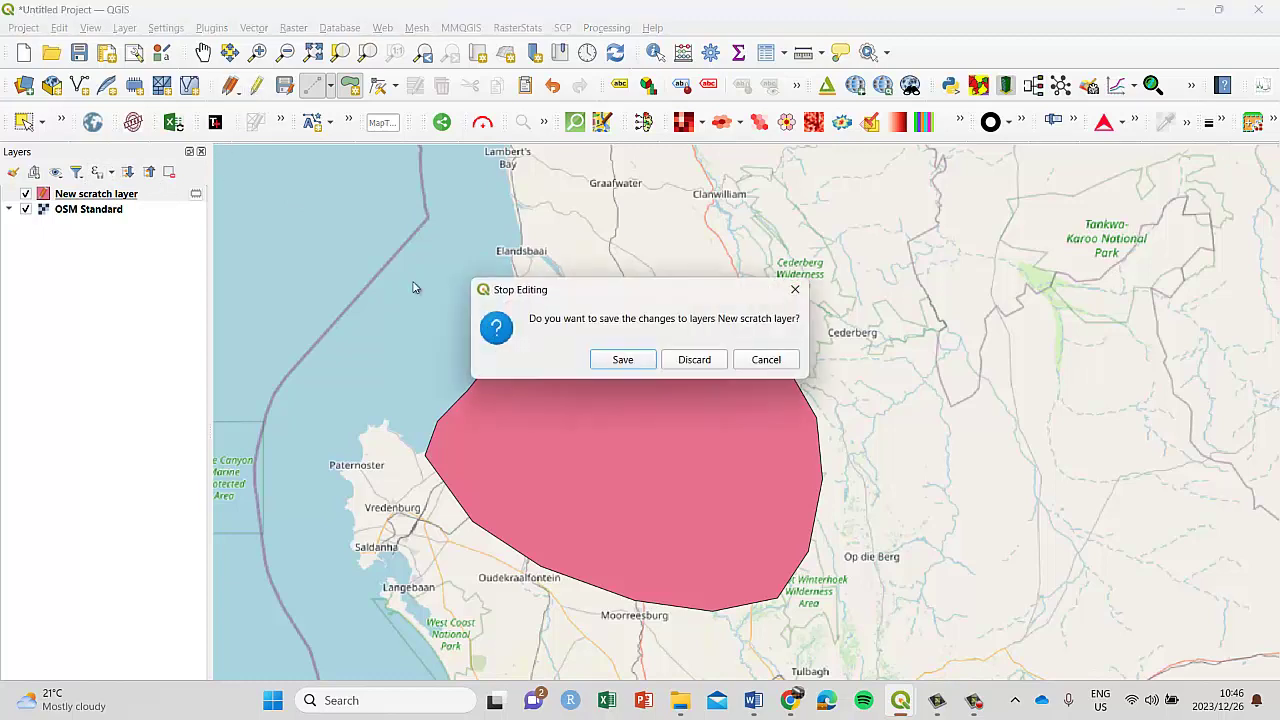
left_click(614, 362)
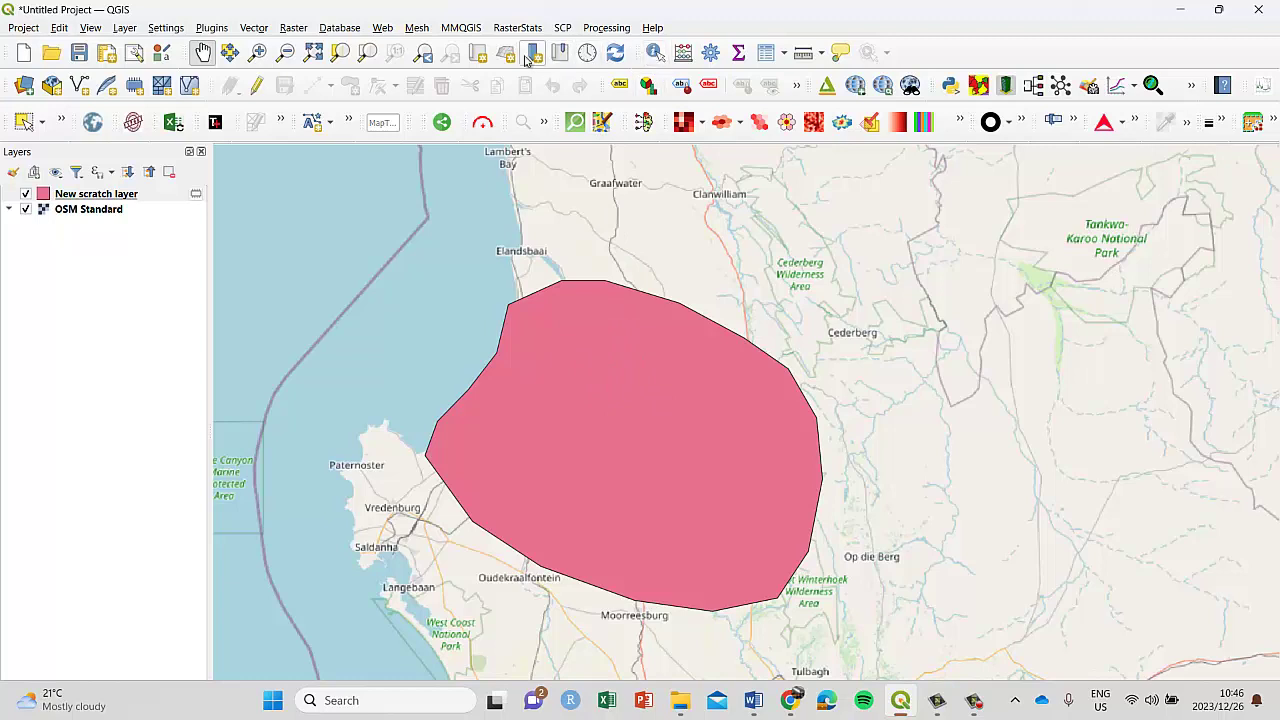
left_click(656, 52)
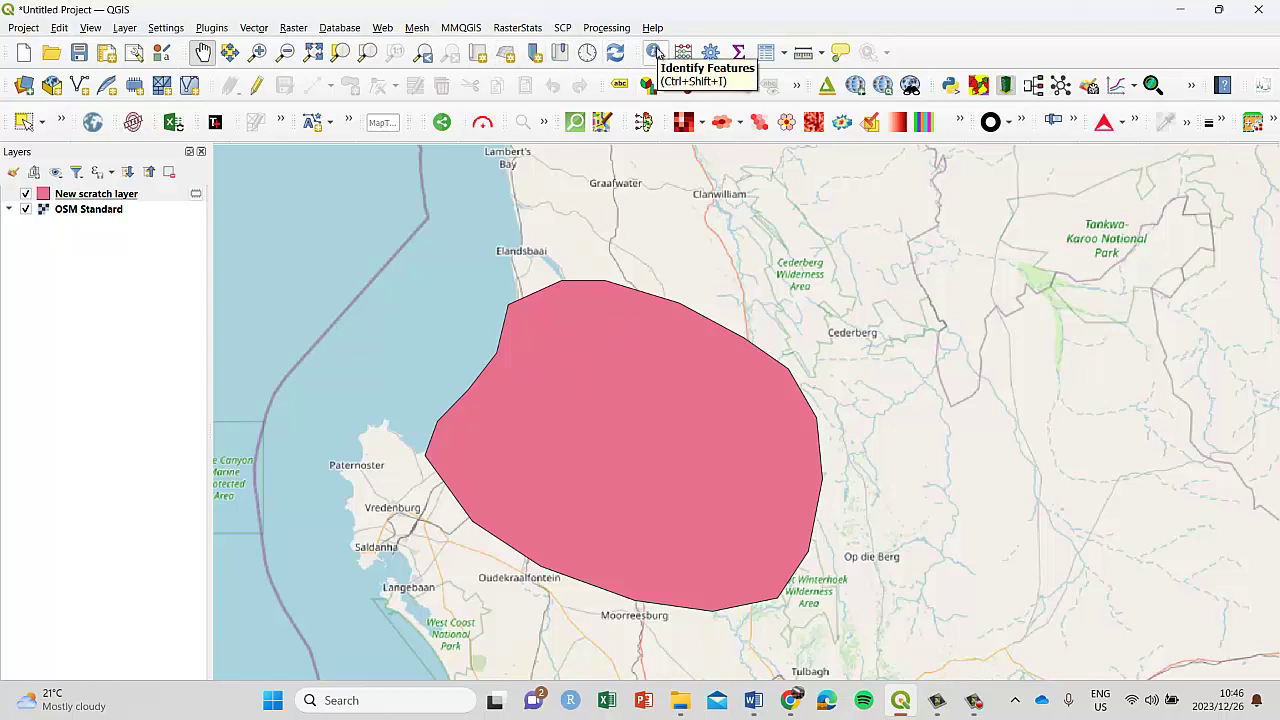
left_click(656, 52)
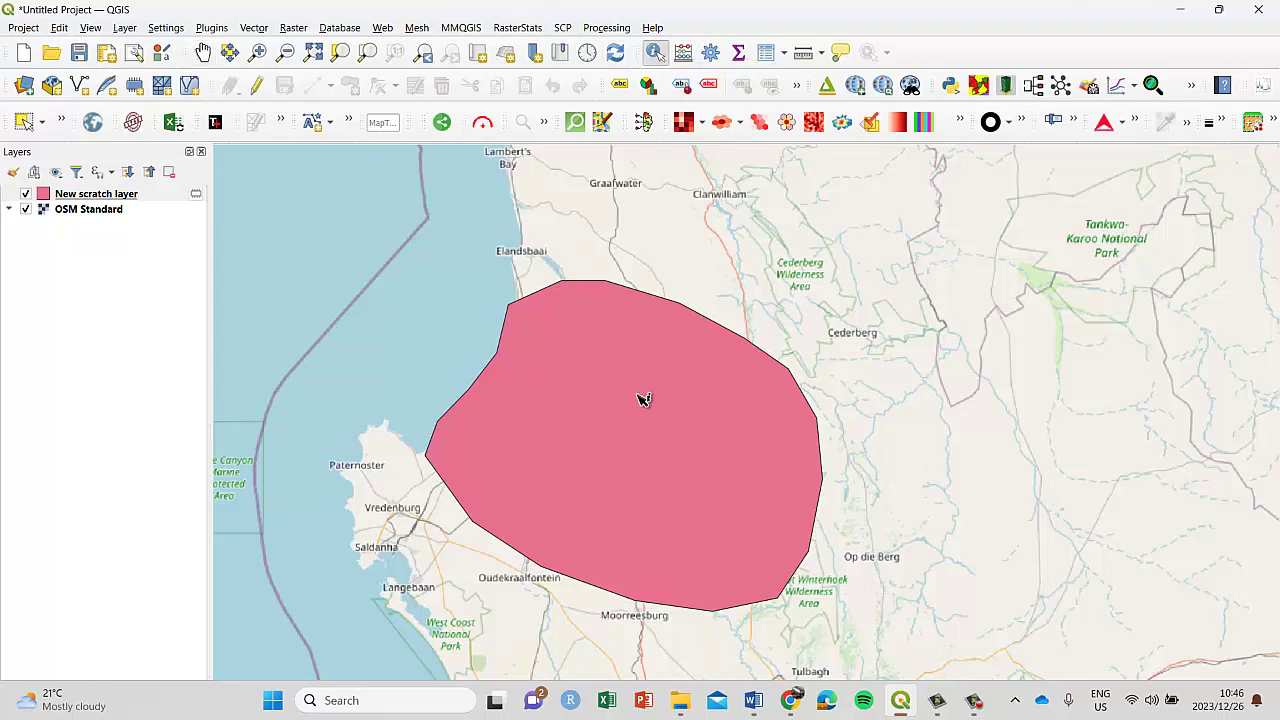
left_click(644, 400)
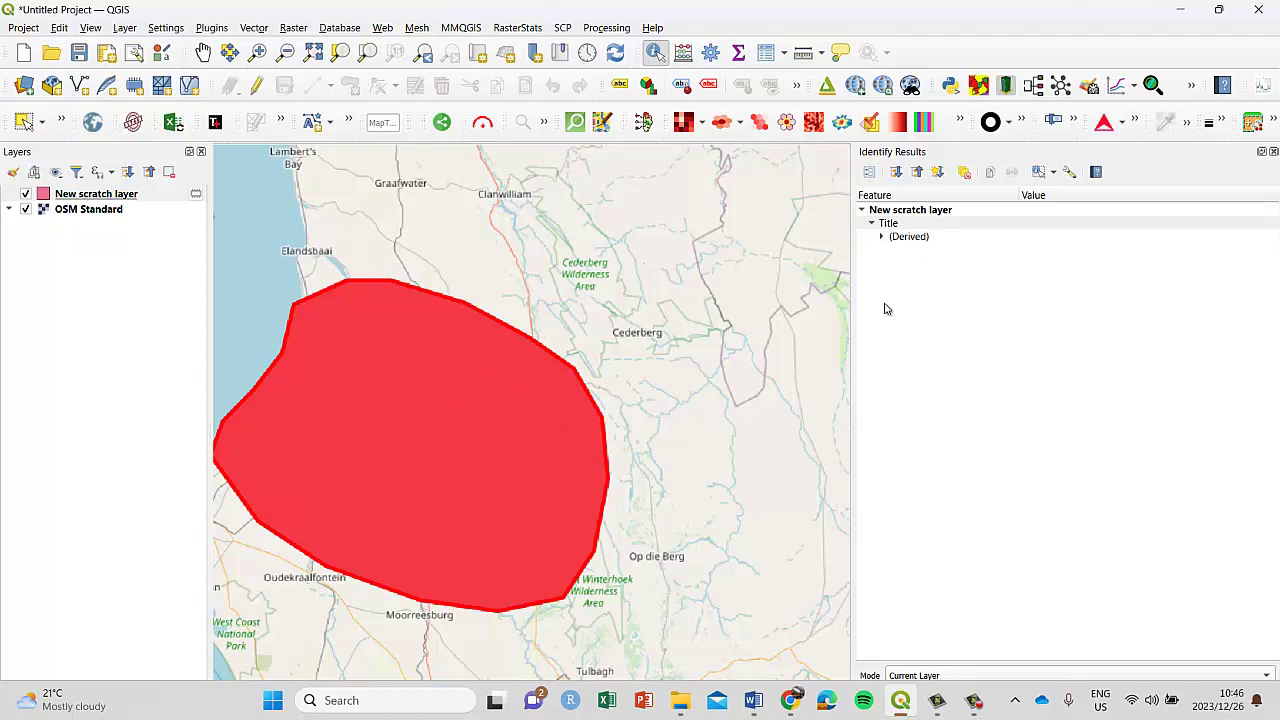
Expand the identified polygon's derived attributes and copy the feature from its Feature ID entry
left_click(882, 237)
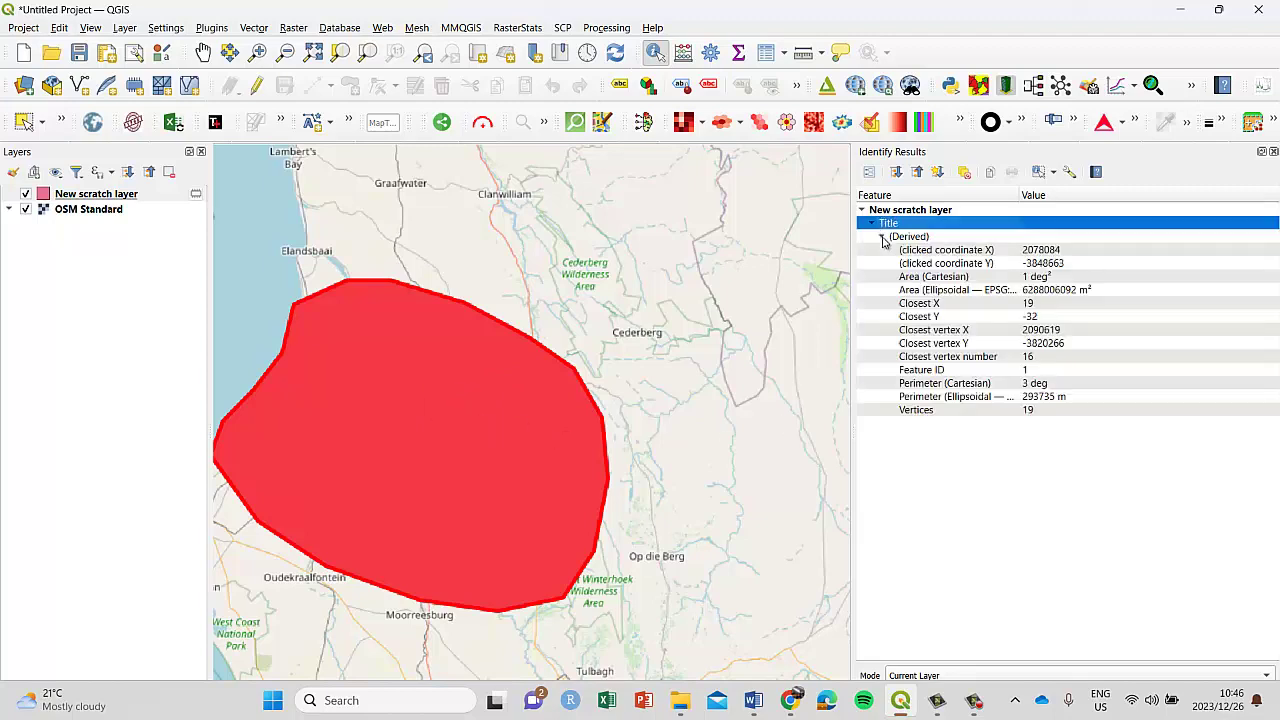
left_click(936, 371)
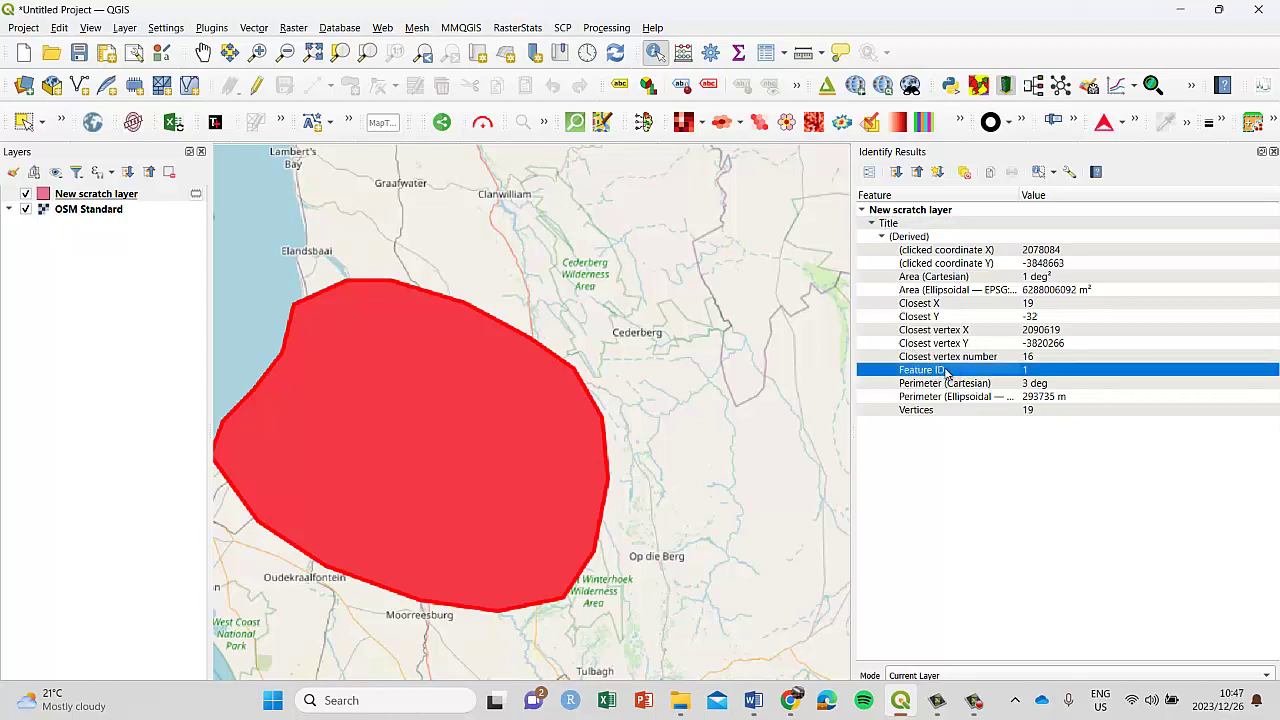
right_click(946, 373)
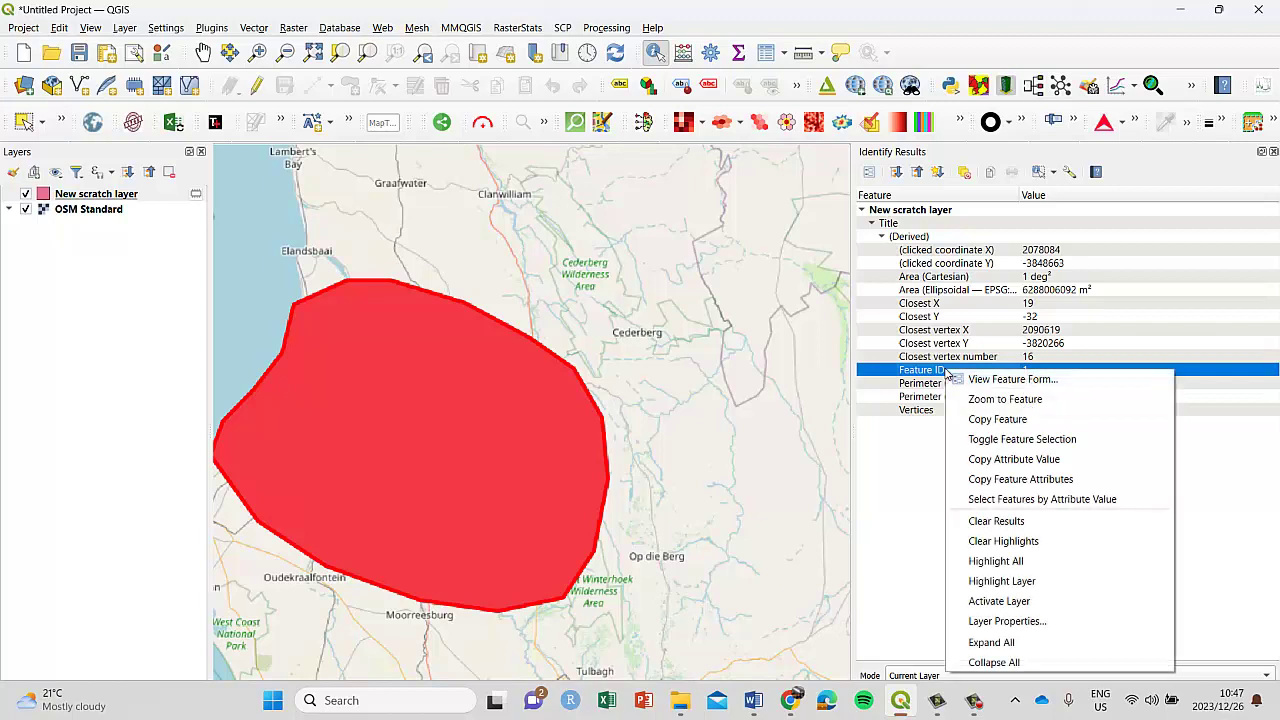
left_click(985, 421)
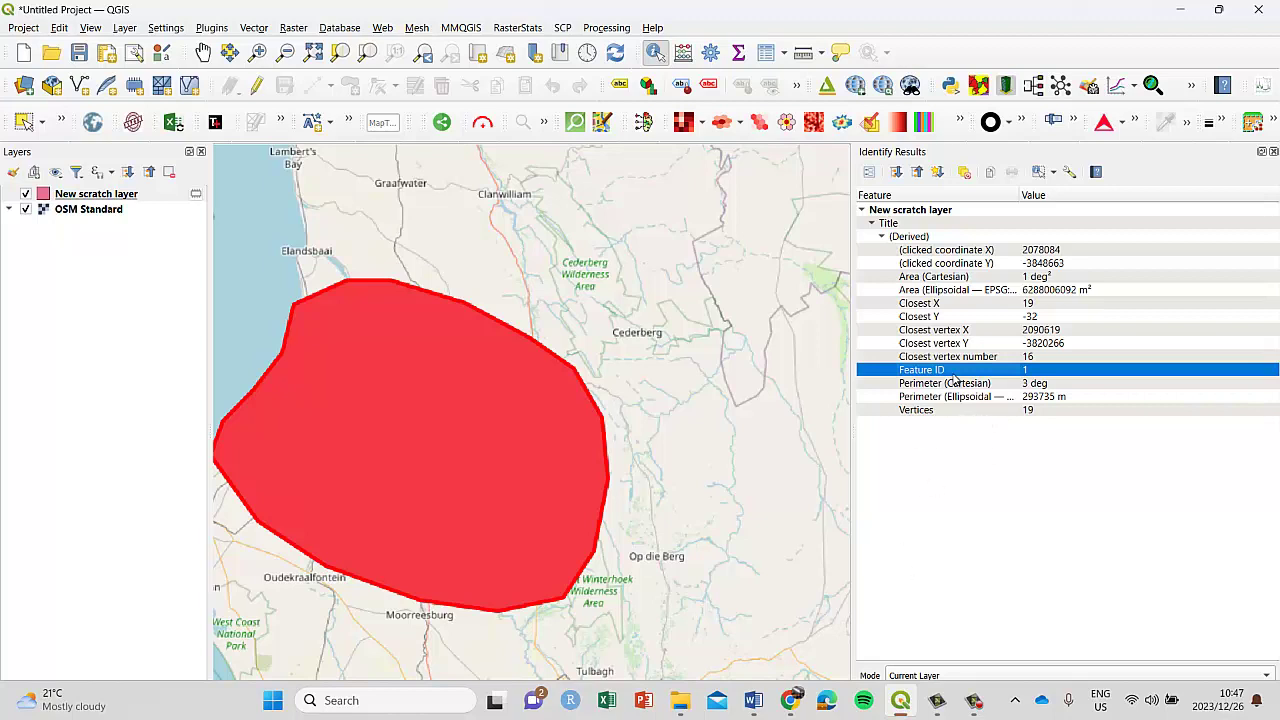
Switch to the Colab notebook in Chrome and paste the copied polygon as the your_own_wkt_polygon value
left_click(790, 700)
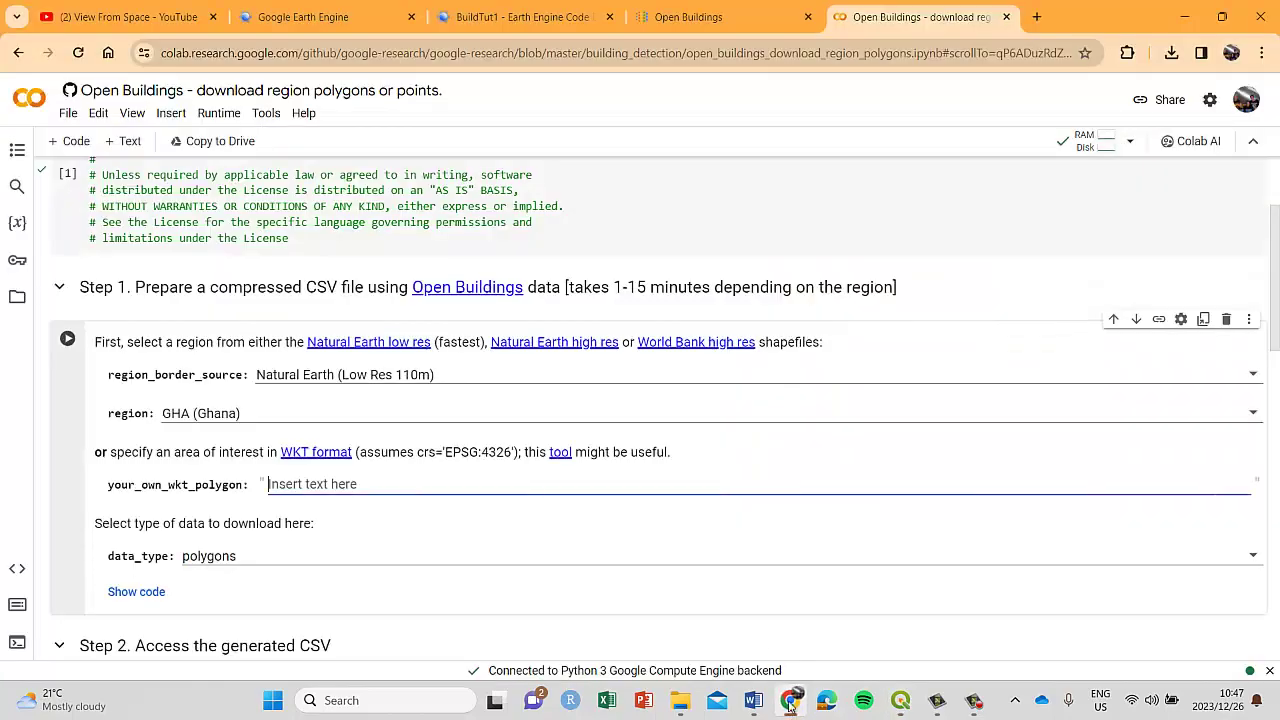
right_click(286, 485)
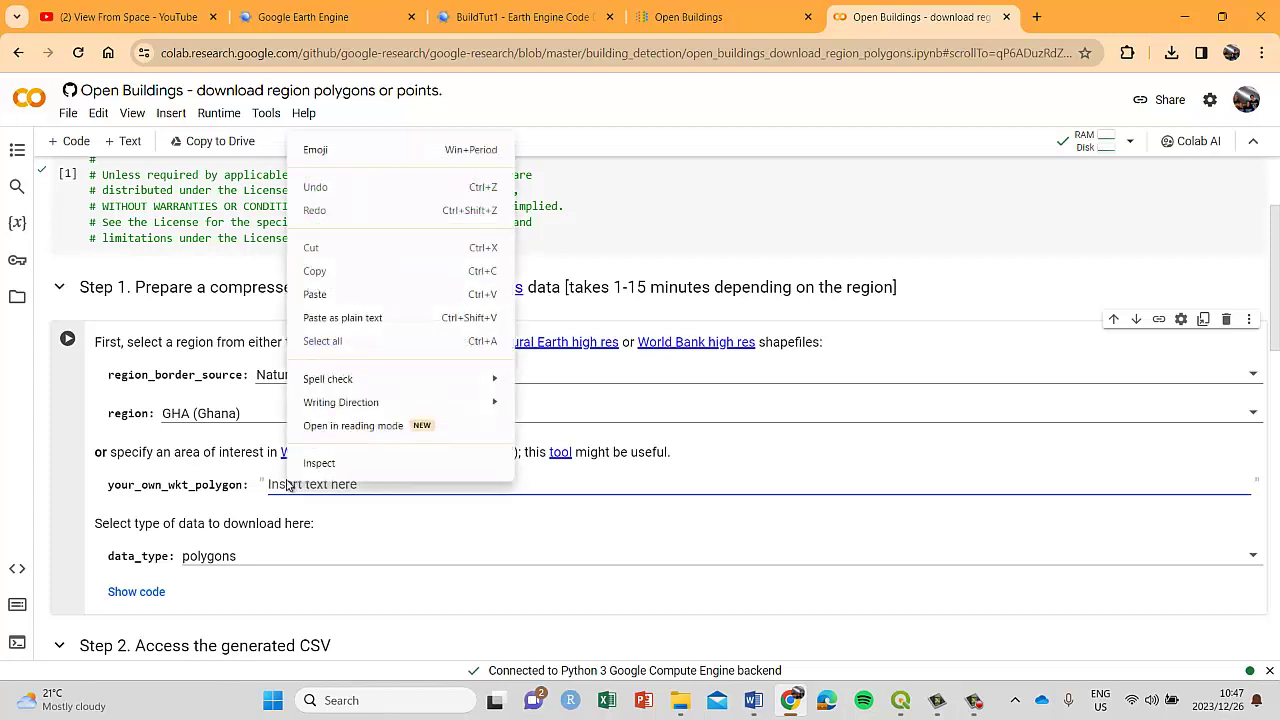
left_click(300, 292)
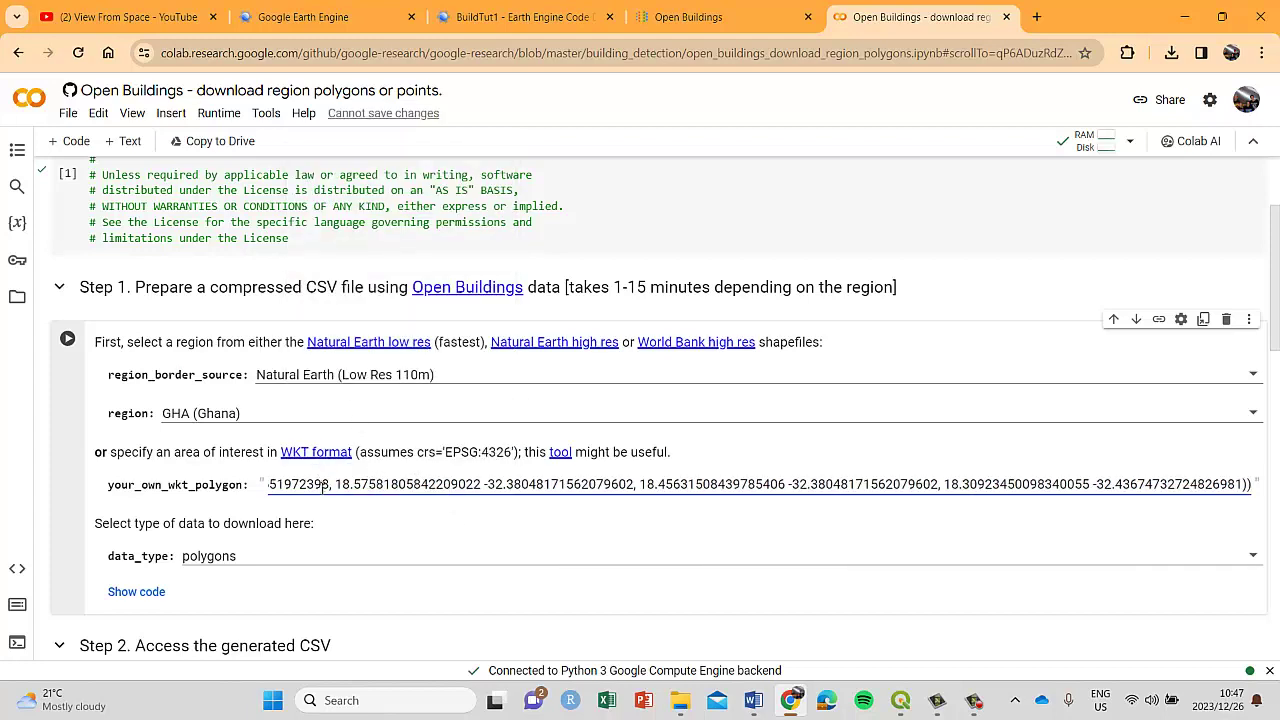
Examine the coordinates of the pasted WKT polygon from its end back towards its beginning
key("Left")
key("Left")
key("Left")
key("Left")
key("Left")
key("Left")
key("Left")
key("Left")
key("Left")
key("Left")
key("Left")
key("Left")
key("Left")
key("Left")
key("Left")
key("Left")
key("Left")
key("Left")
key("Left")
key("Left")
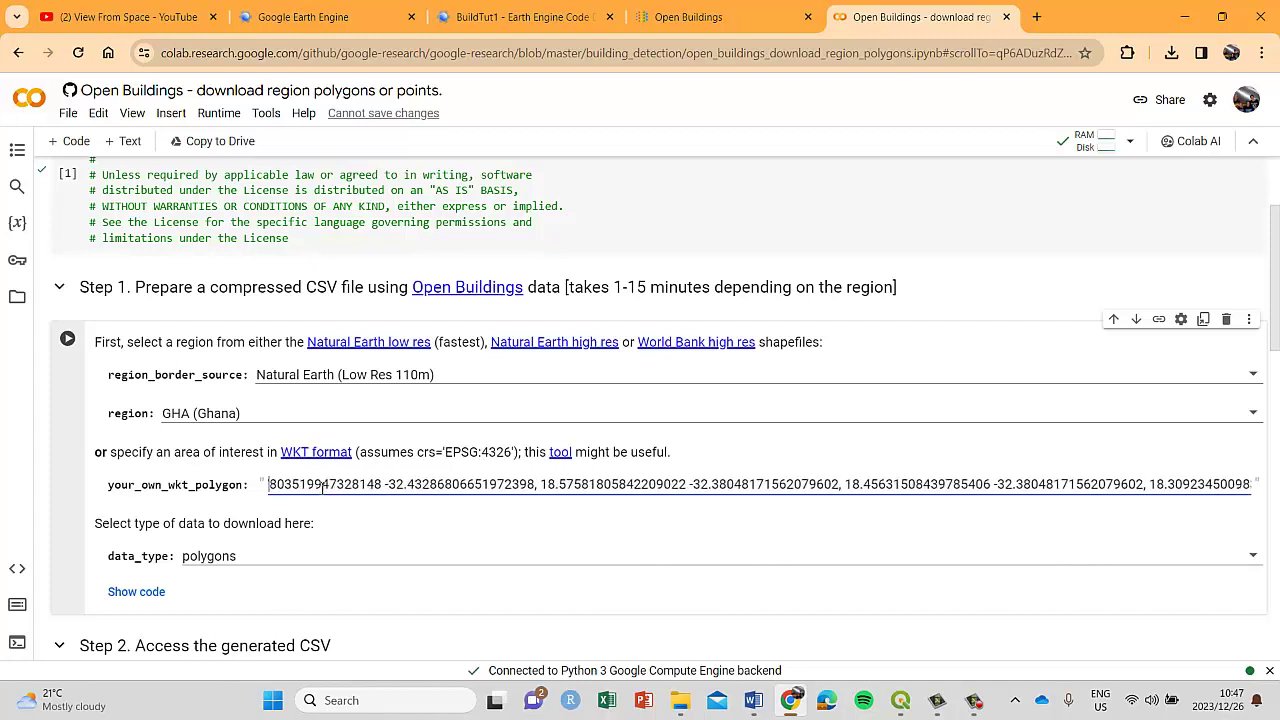
key("Left")
key("Left")
key("Left")
key("Left")
key("Left")
key("Left")
key("Left")
key("Left")
key("Left")
key("Left")
key("Left")
key("Left")
key("Left")
key("Left")
key("Left")
key("Left")
key("Left")
key("Left")
key("Left")
key("Left")
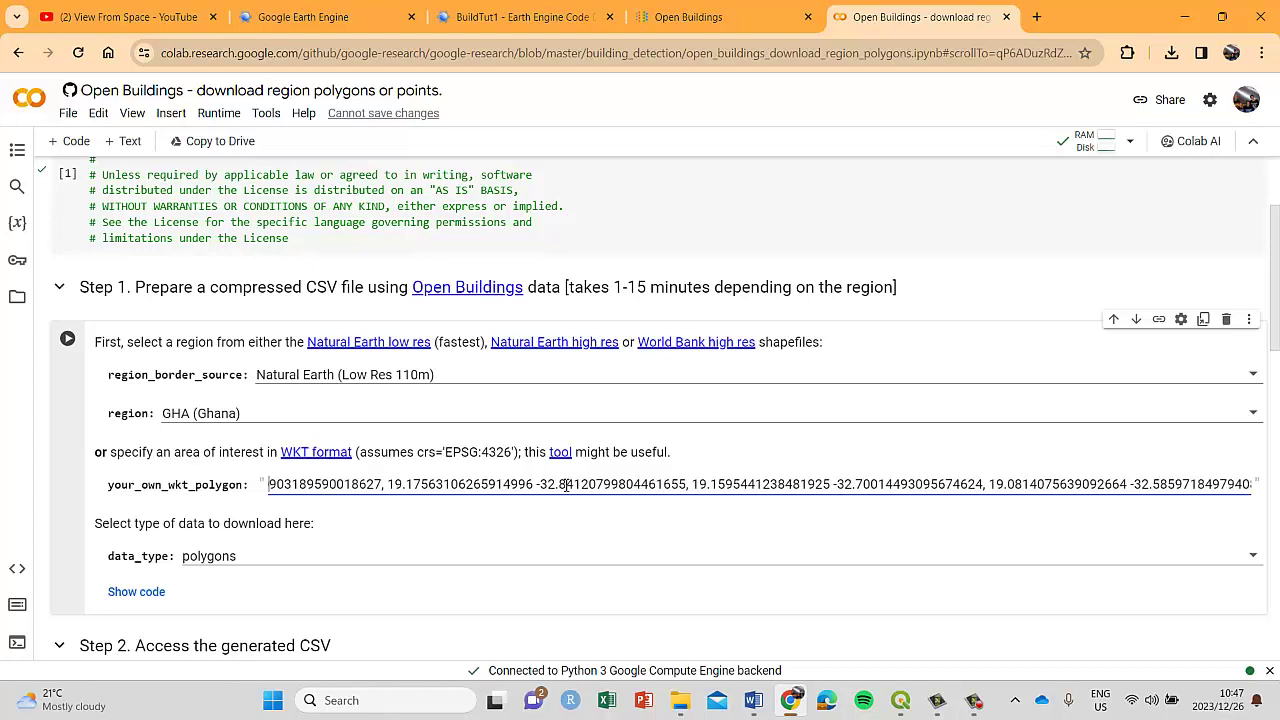
key("Left")
key("Left")
key("Left")
key("Left")
key("Left")
key("Left")
key("Left")
key("Left")
key("Left")
key("Left")
key("Left")
key("Left")
key("Left")
key("Left")
key("Left")
key("Left")
key("Left")
key("Left")
key("Left")
key("Left")
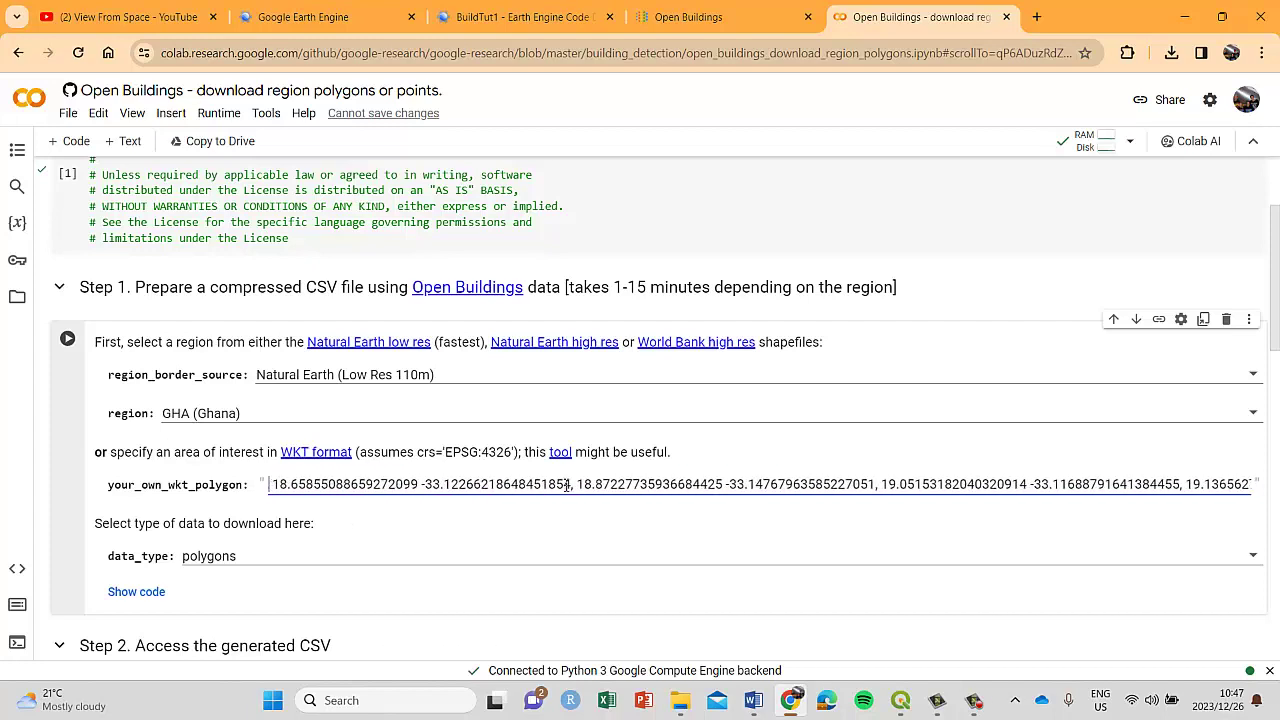
key("Left")
key("Left")
key("Left")
key("Left")
key("Left")
key("Left")
key("Left")
key("Left")
key("Left")
key("Left")
key("Left")
key("Left")
key("Left")
key("Left")
key("Left")
key("Left")
key("Left")
key("Left")
key("Left")
key("Left")
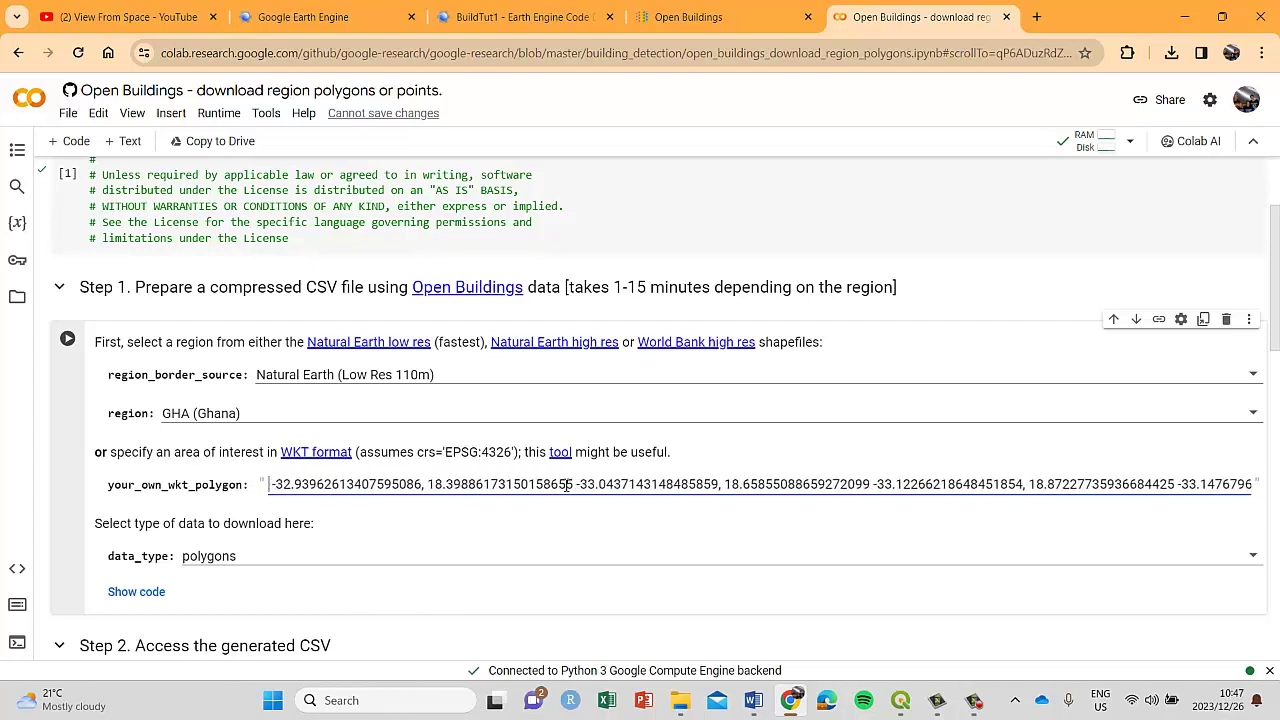
key("Left")
key("Left")
key("Left")
key("Left")
key("Left")
key("Left")
key("Left")
key("Left")
key("Left")
key("Left")
key("Left")
key("Left")
key("Left")
key("Left")
key("Left")
key("Left")
key("Left")
key("Left")
key("Left")
key("Left")
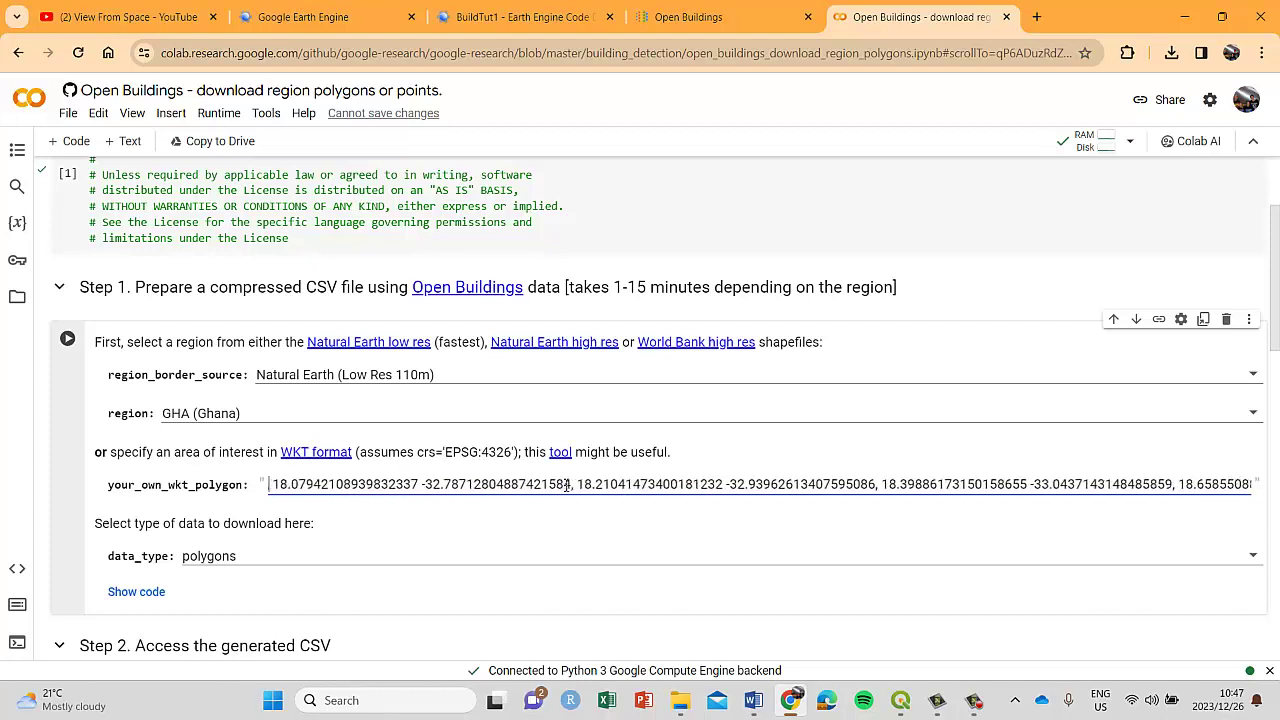
key("Left")
key("Left")
key("Left")
key("Left")
key("Left")
key("Left")
key("Left")
key("Left")
key("Left")
key("Left")
key("Left")
key("Left")
key("Left")
key("Left")
key("Left")
key("Left")
key("Left")
key("Left")
key("Left")
key("Left")
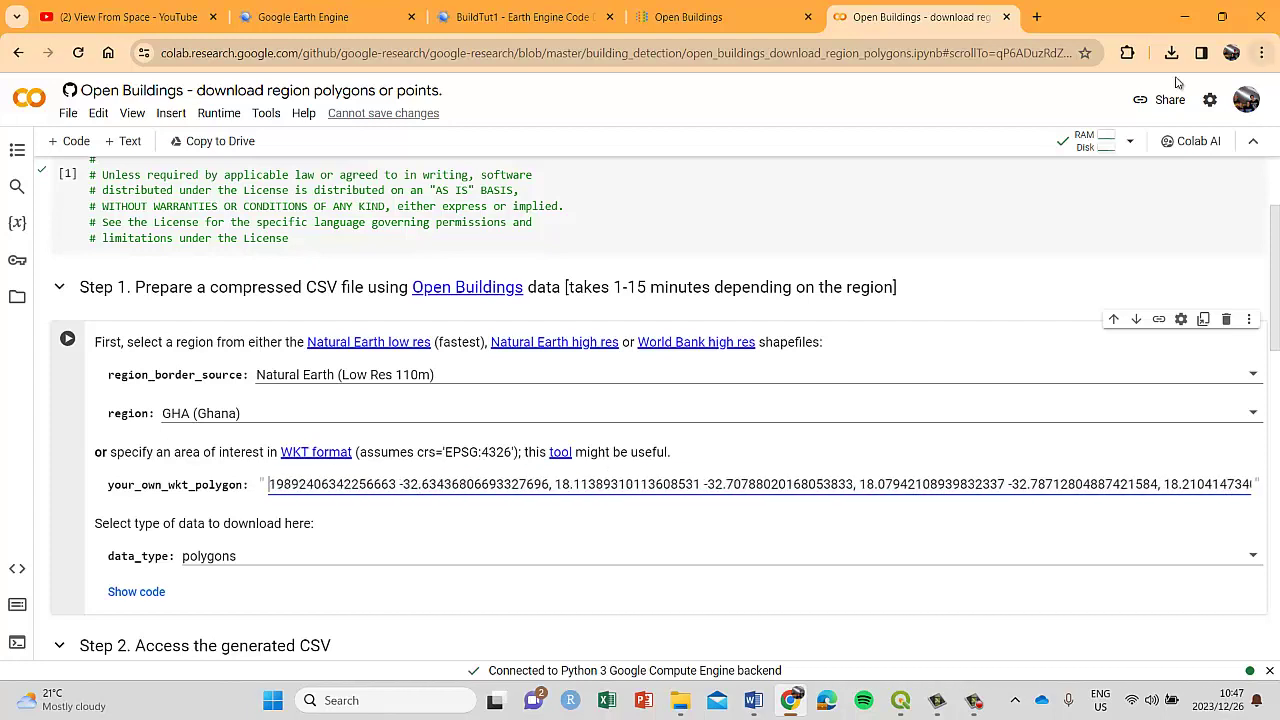
Run the Step 1 cell to prepare the Open Buildings CSV for the custom polygon, and check its output
left_click(67, 340)
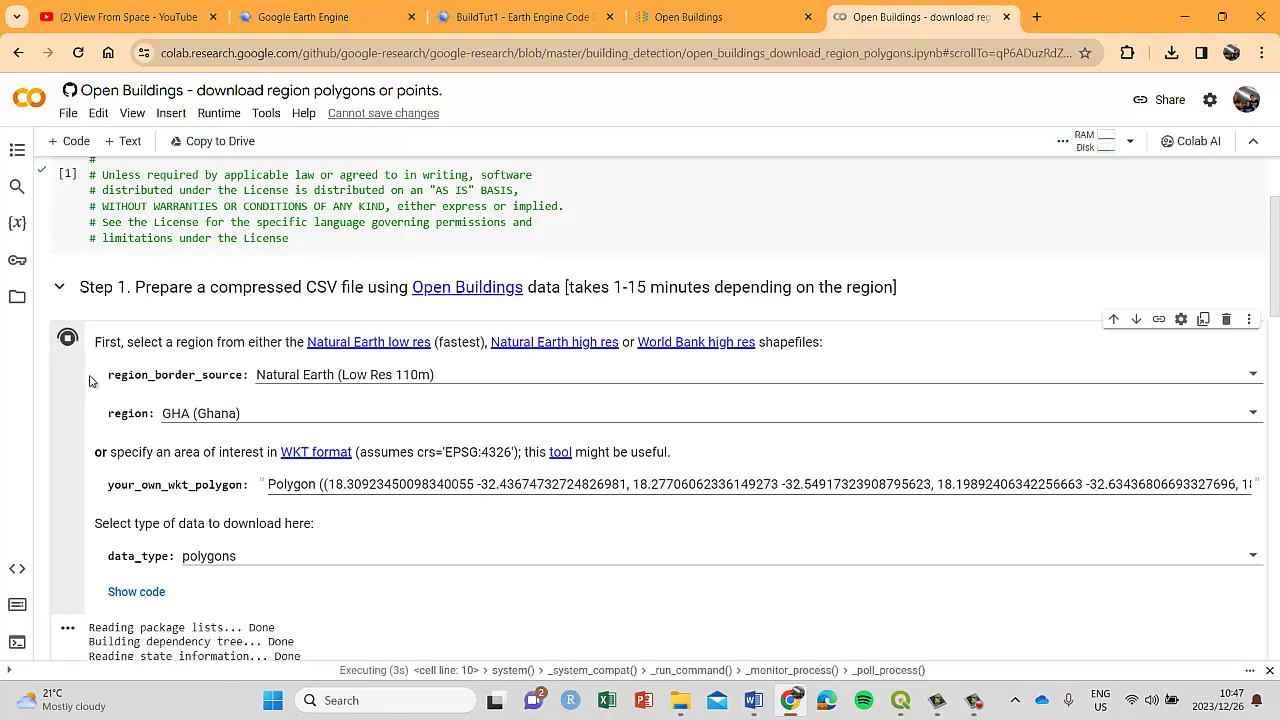
scroll(165, 447, "down", 3)
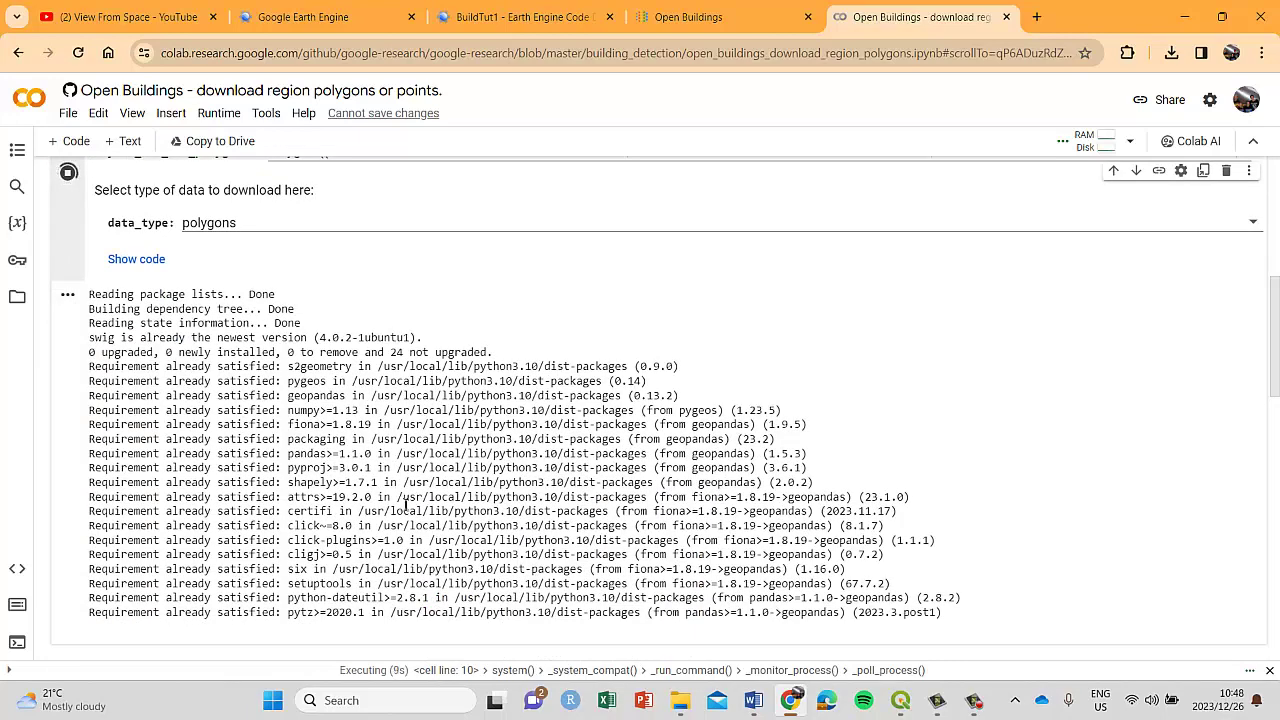
scroll(437, 521, "up", 3)
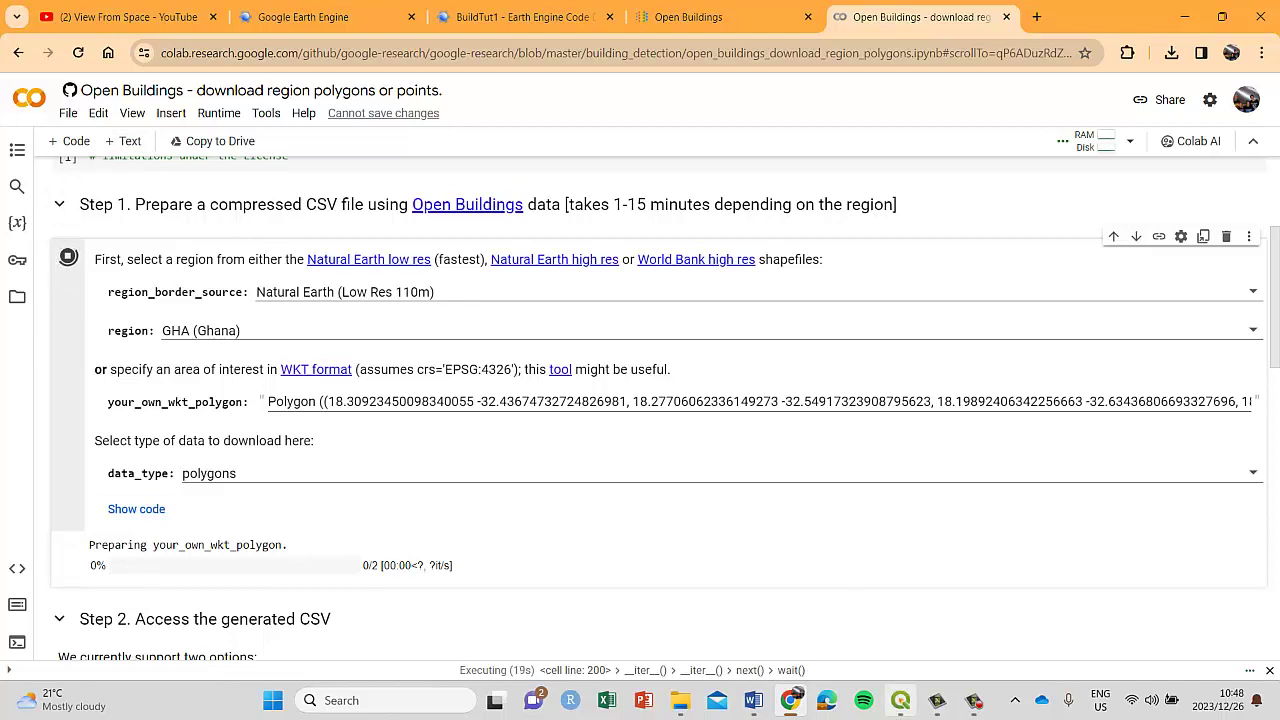
Switch back to QGIS, close the identify results, and remove the scratch layer holding the polygon
left_click(902, 702)
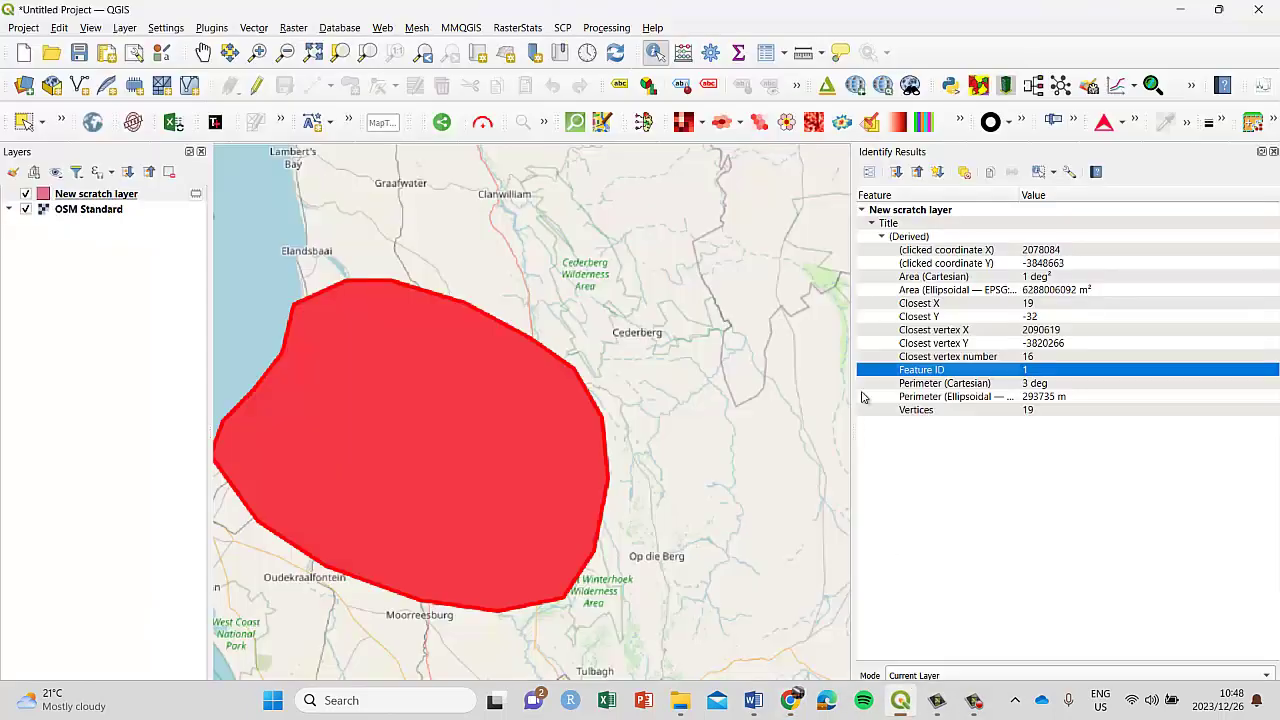
left_click(1274, 152)
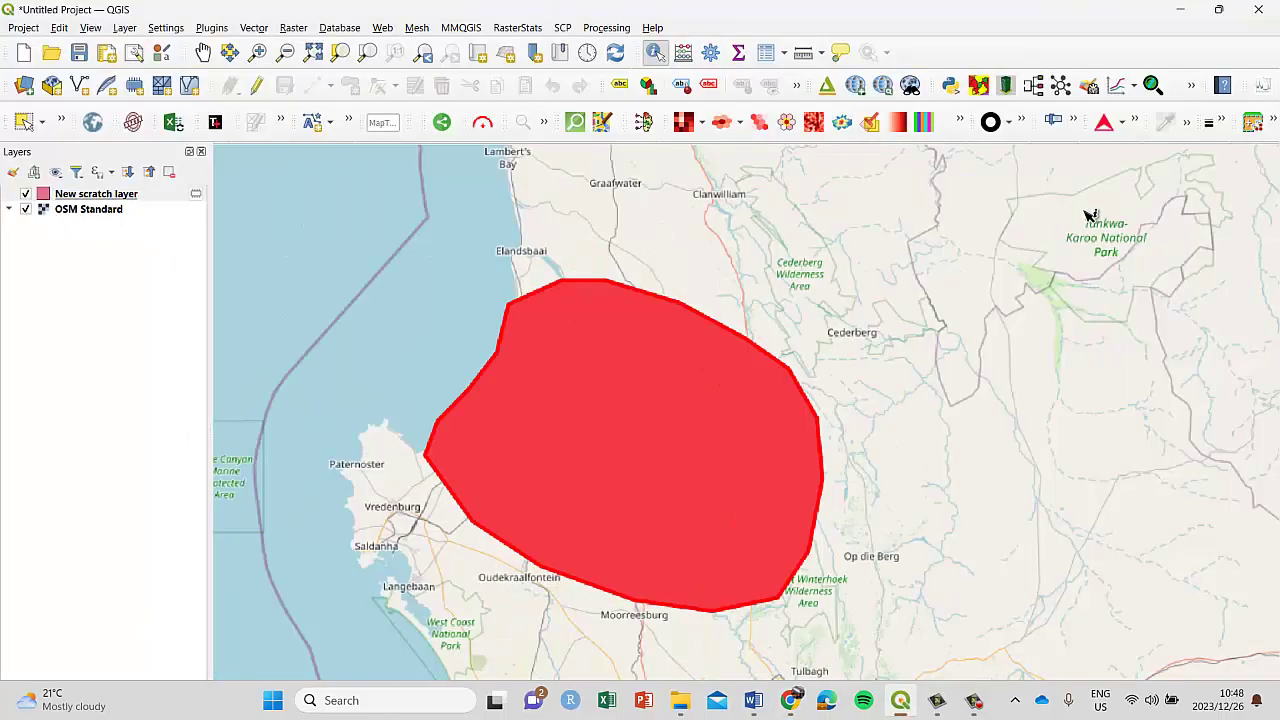
left_click(92, 199)
right_click(92, 199)
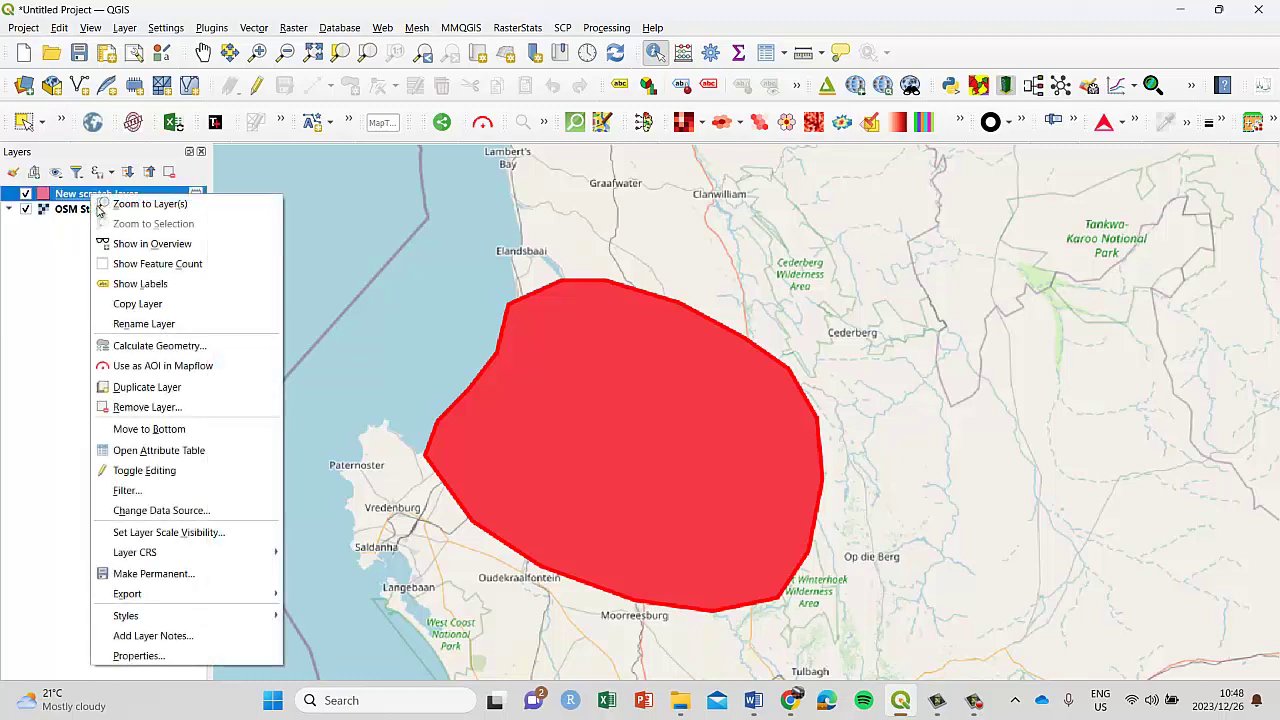
left_click(156, 405)
left_click(606, 398)
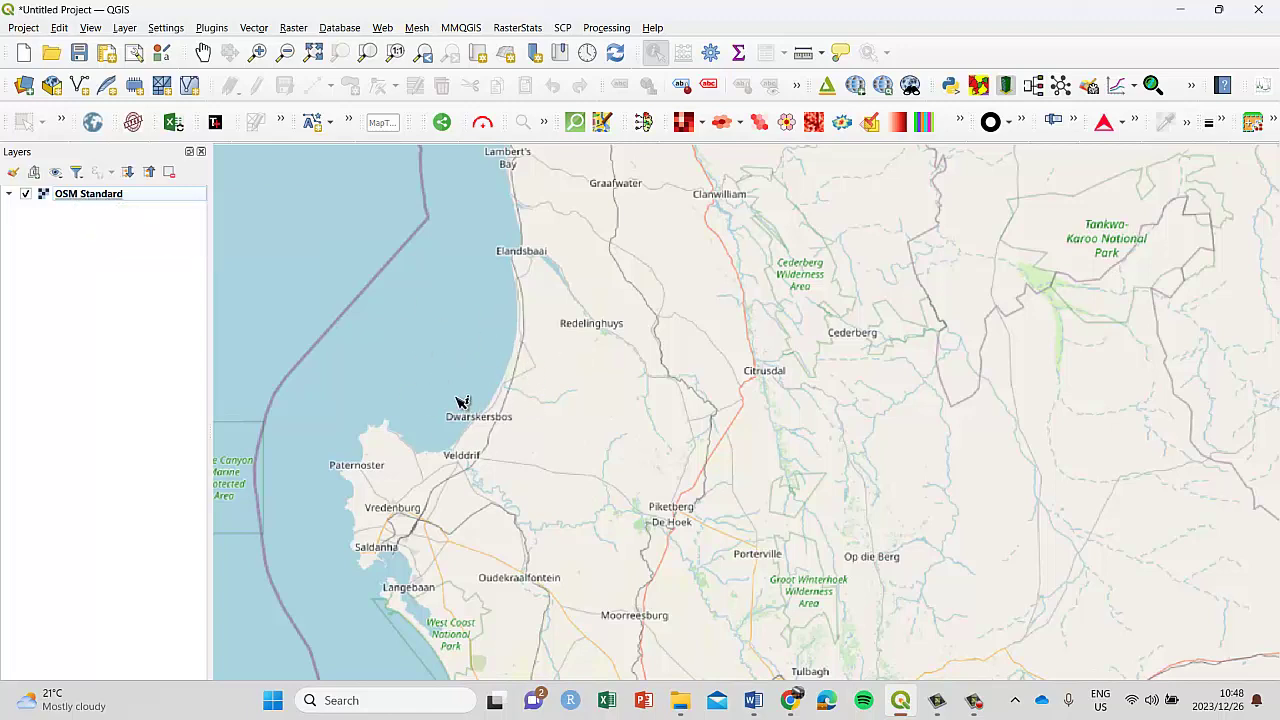
Create another temporary scratch layer with Polygon geometry, keeping the default layer name and EPSG:4326 - WGS 84
left_click(124, 28)
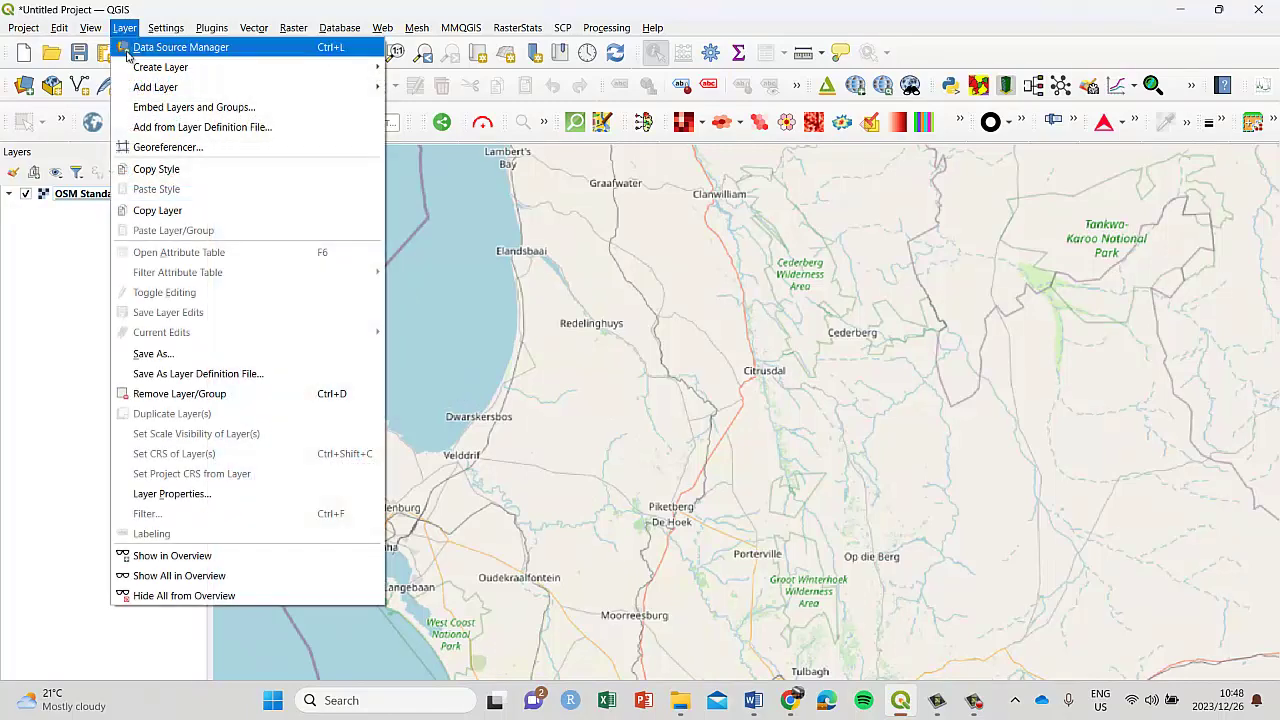
mouse_move(150, 67)
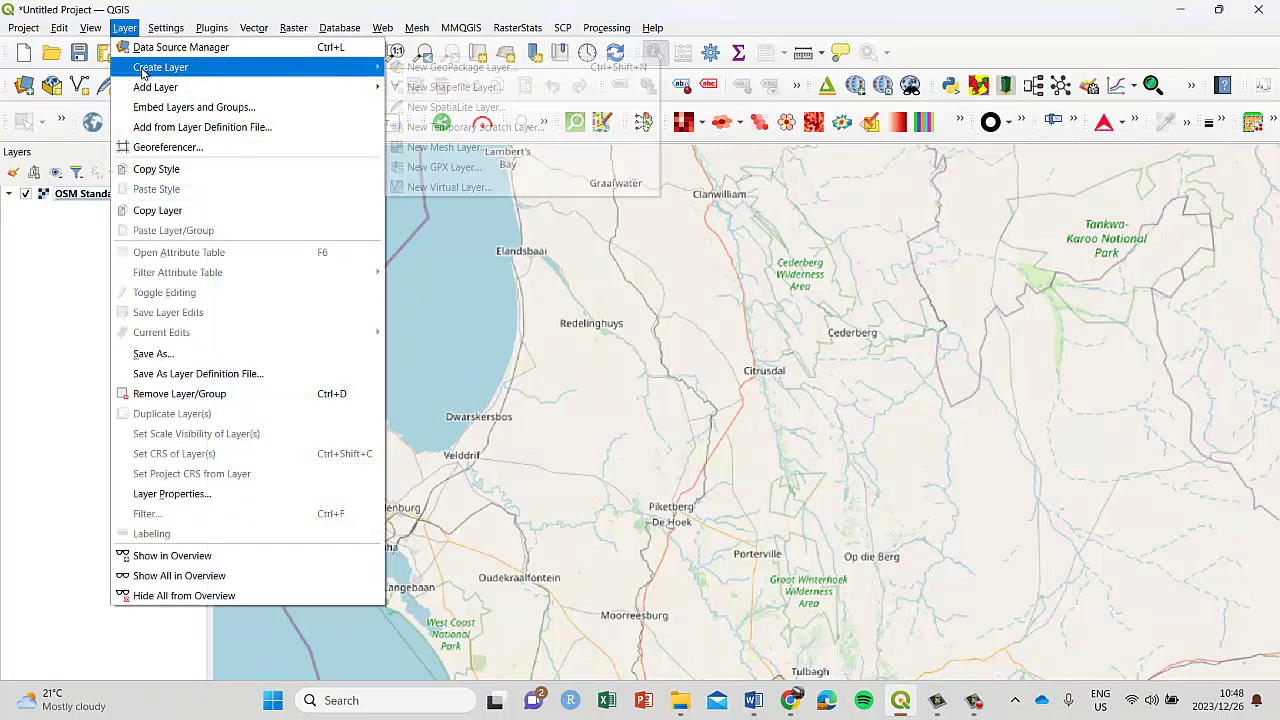
left_click(497, 130)
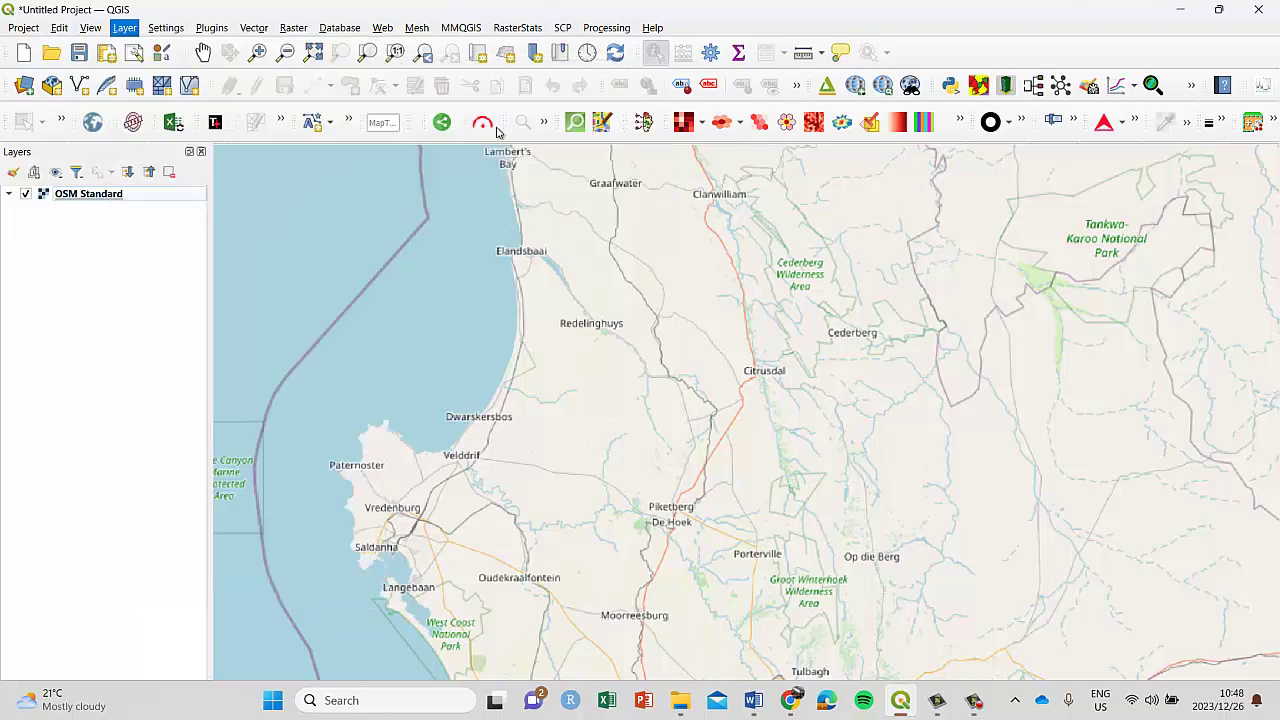
left_click(786, 237)
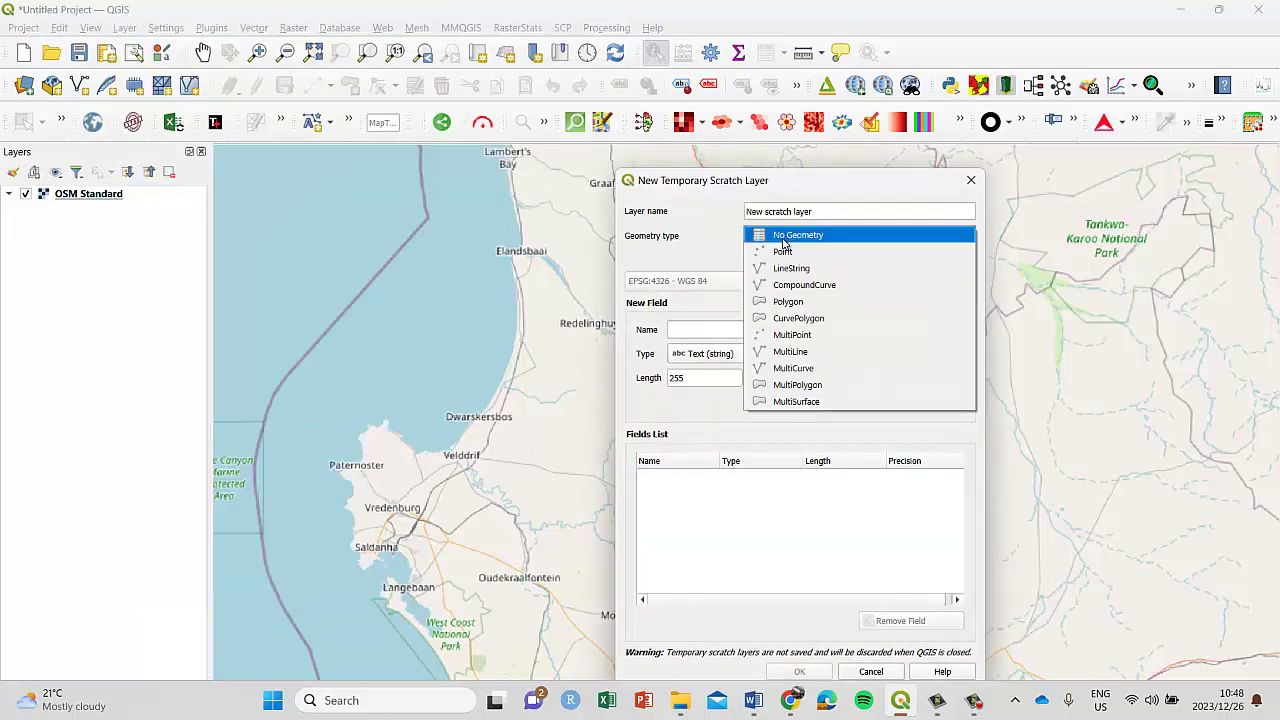
left_click(787, 302)
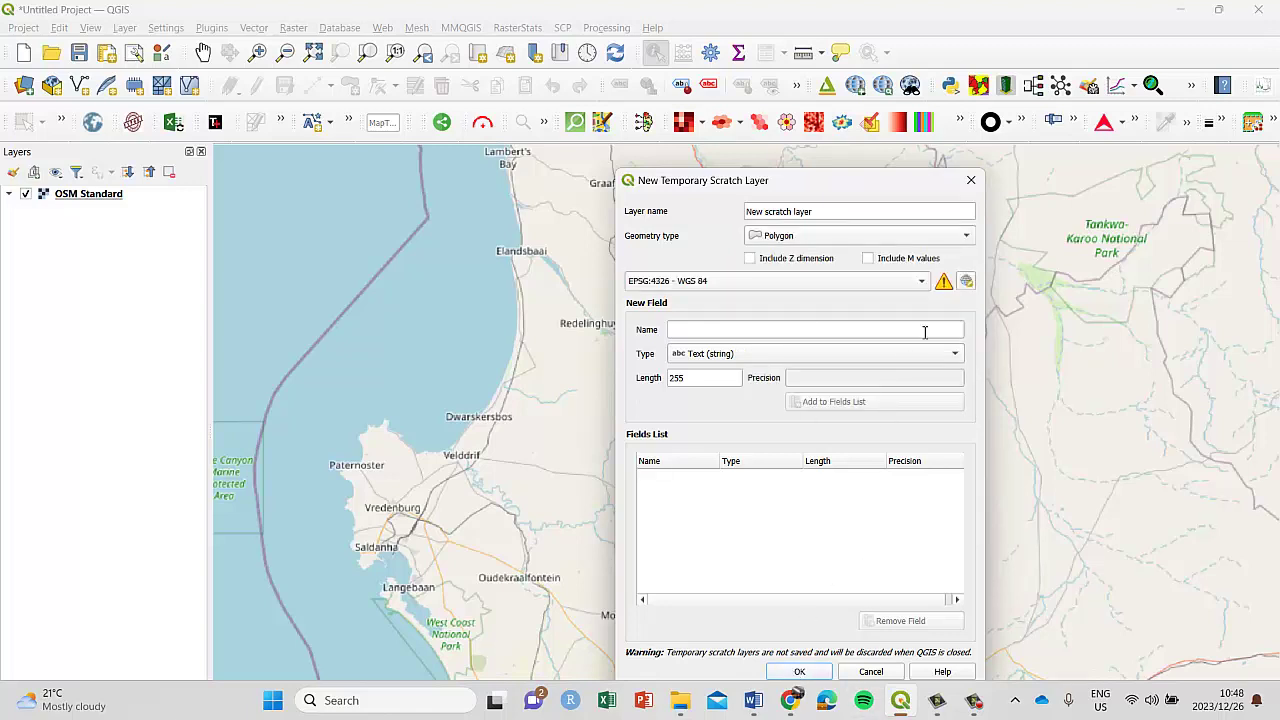
left_click(915, 237)
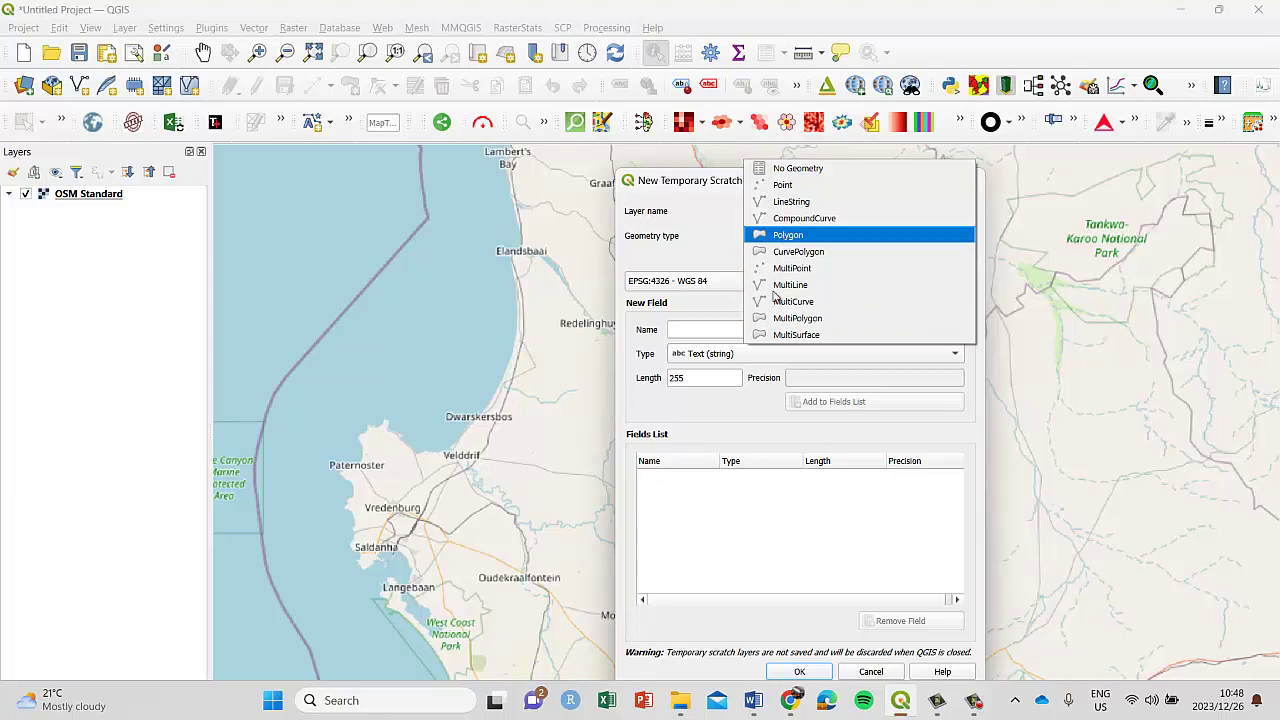
left_click(810, 236)
left_click(799, 671)
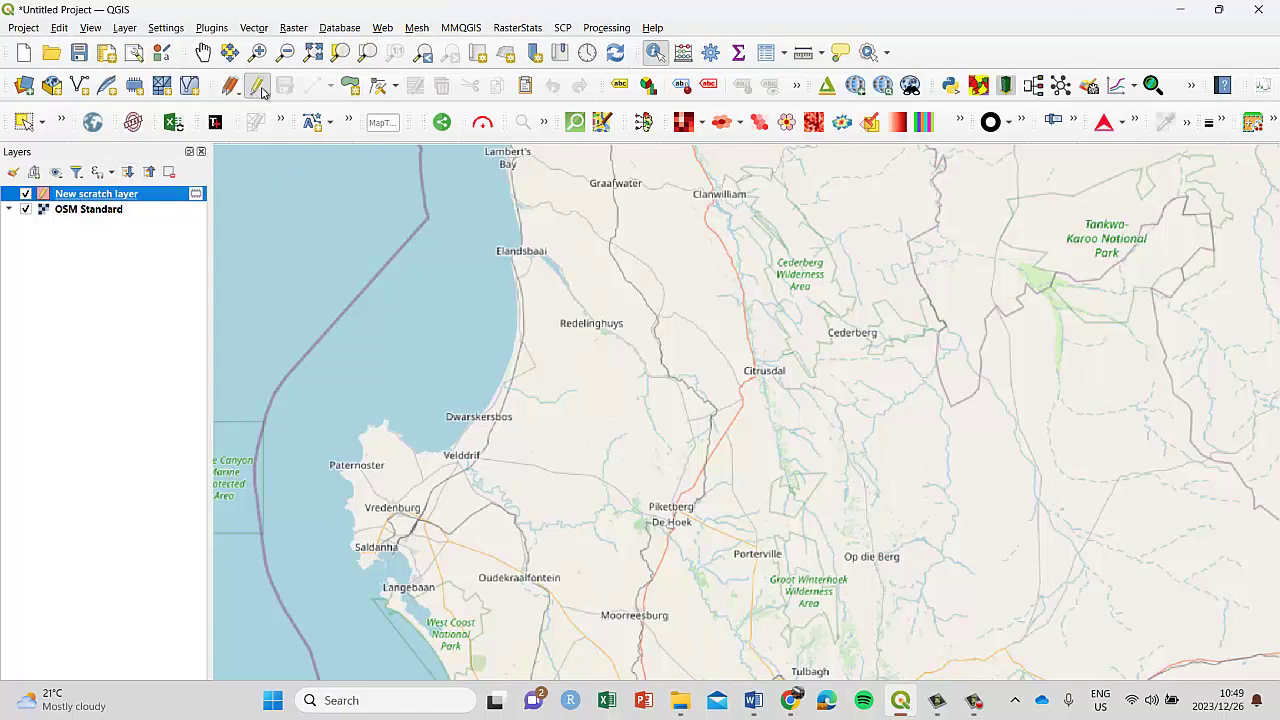
Draw a ten-vertex polygon around Piketberg, reaching from the coast at Dwarskersbos to Citrusdal and Moorreesburg, and save the scratch layer edits
left_click(352, 88)
left_click(500, 334)
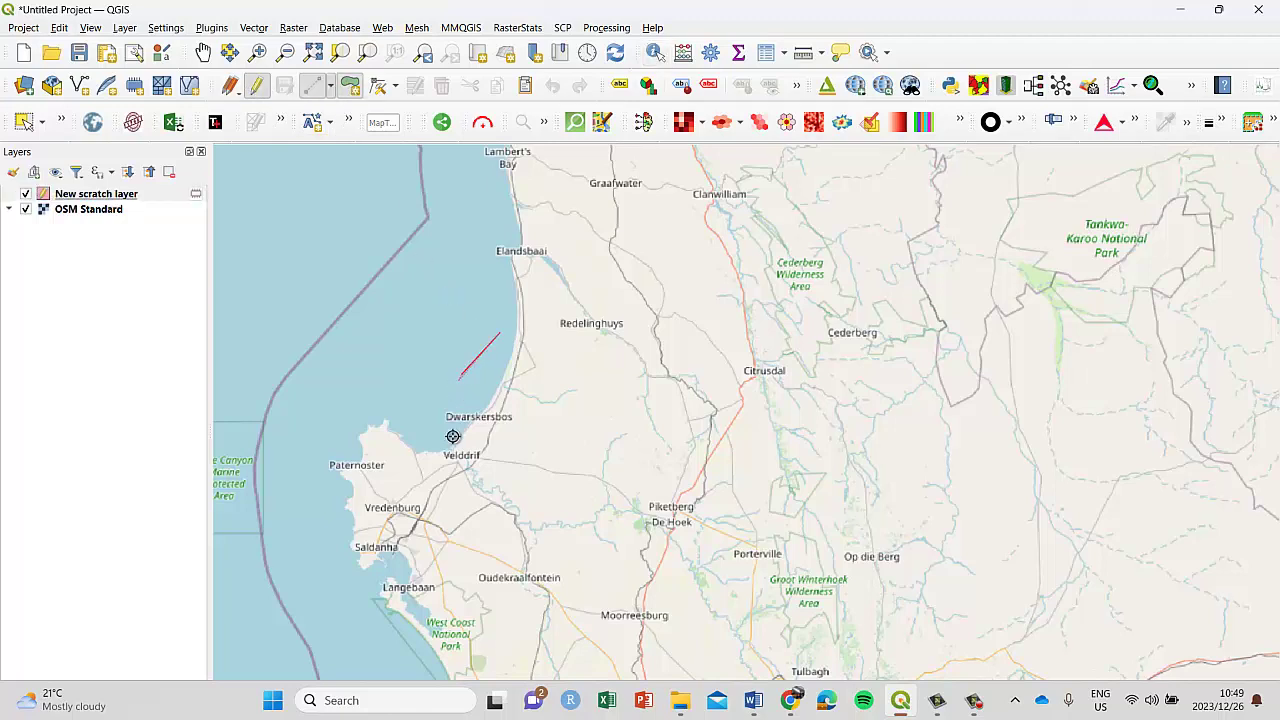
left_click(449, 456)
left_click(508, 574)
left_click(668, 621)
left_click(770, 615)
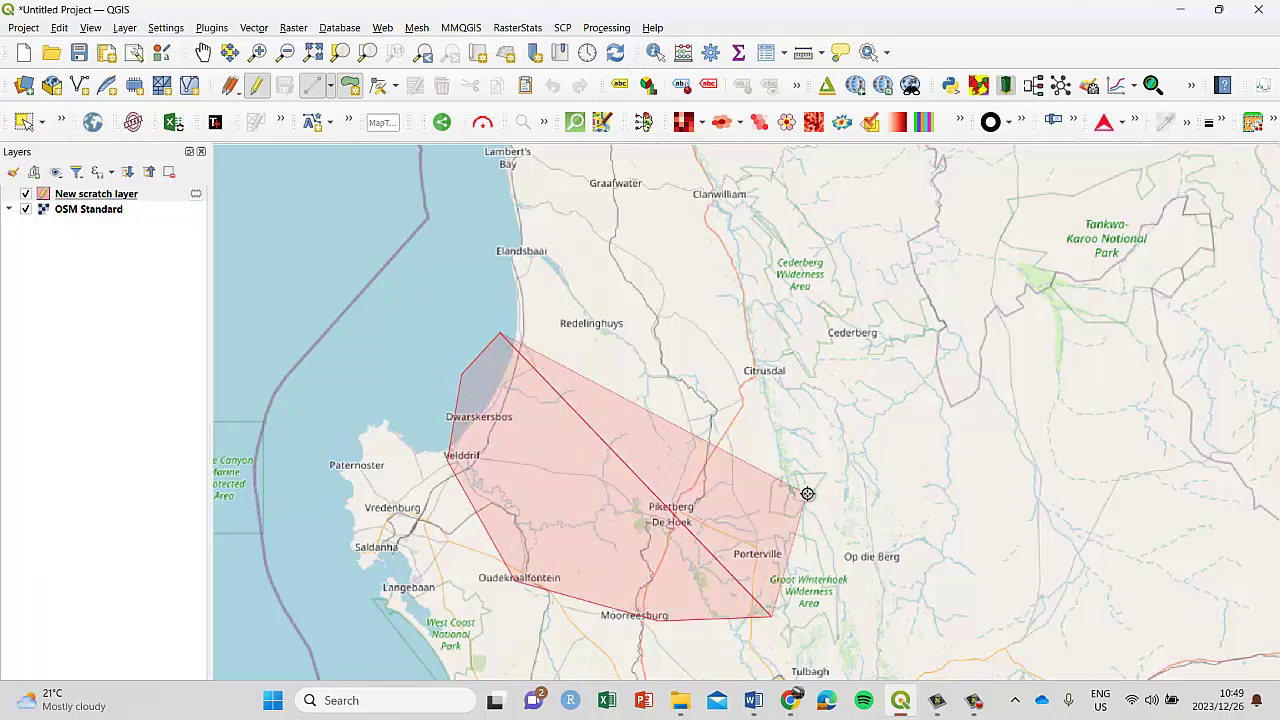
left_click(807, 492)
left_click(781, 400)
left_click(686, 318)
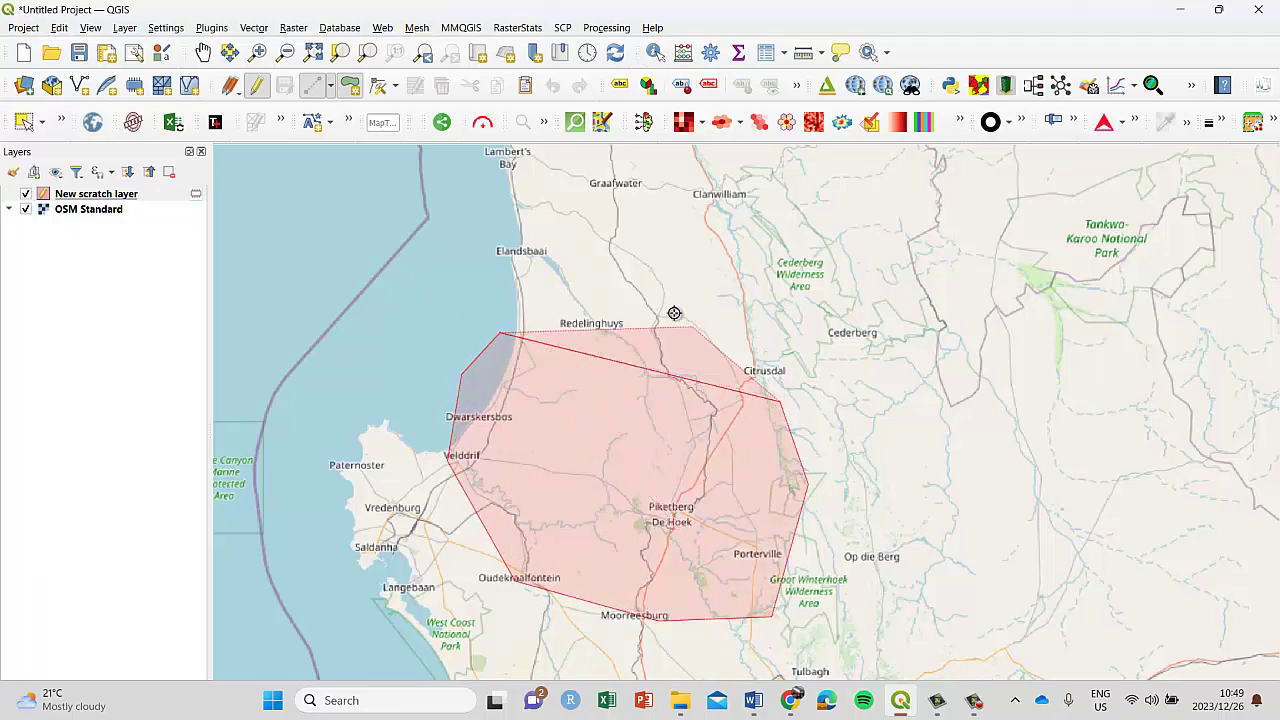
left_click(560, 296)
right_click(560, 296)
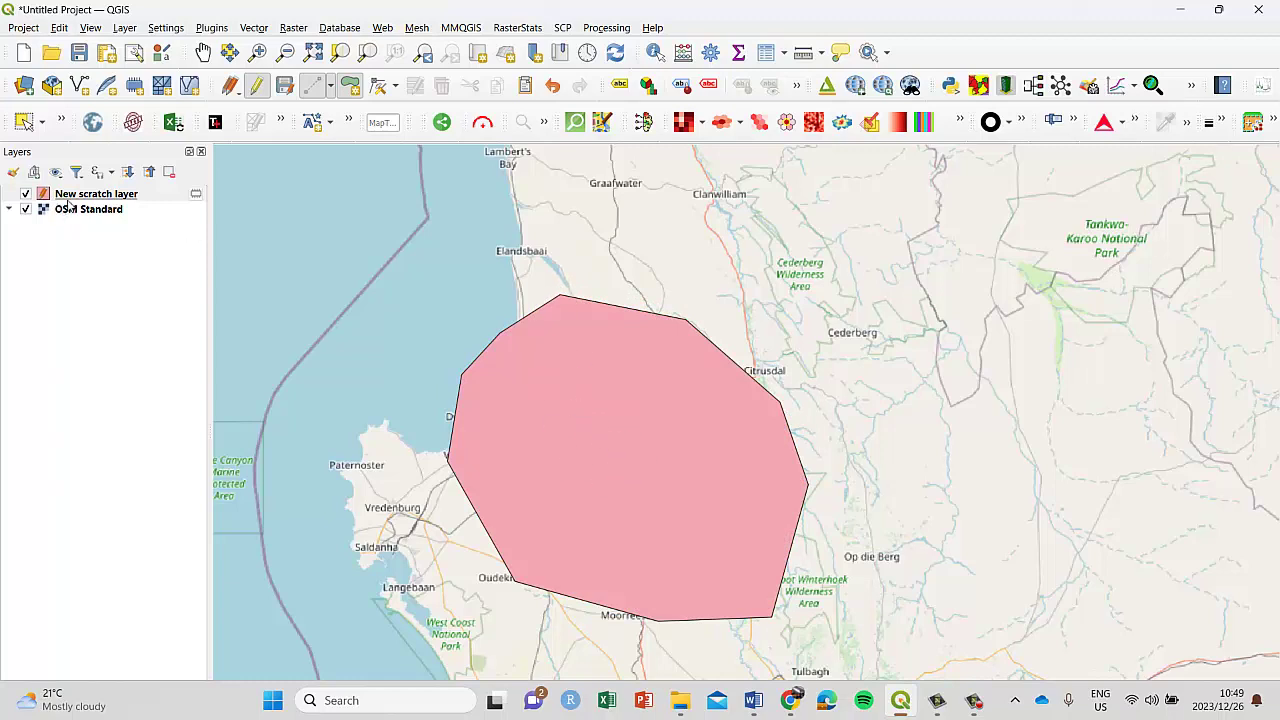
left_click(257, 88)
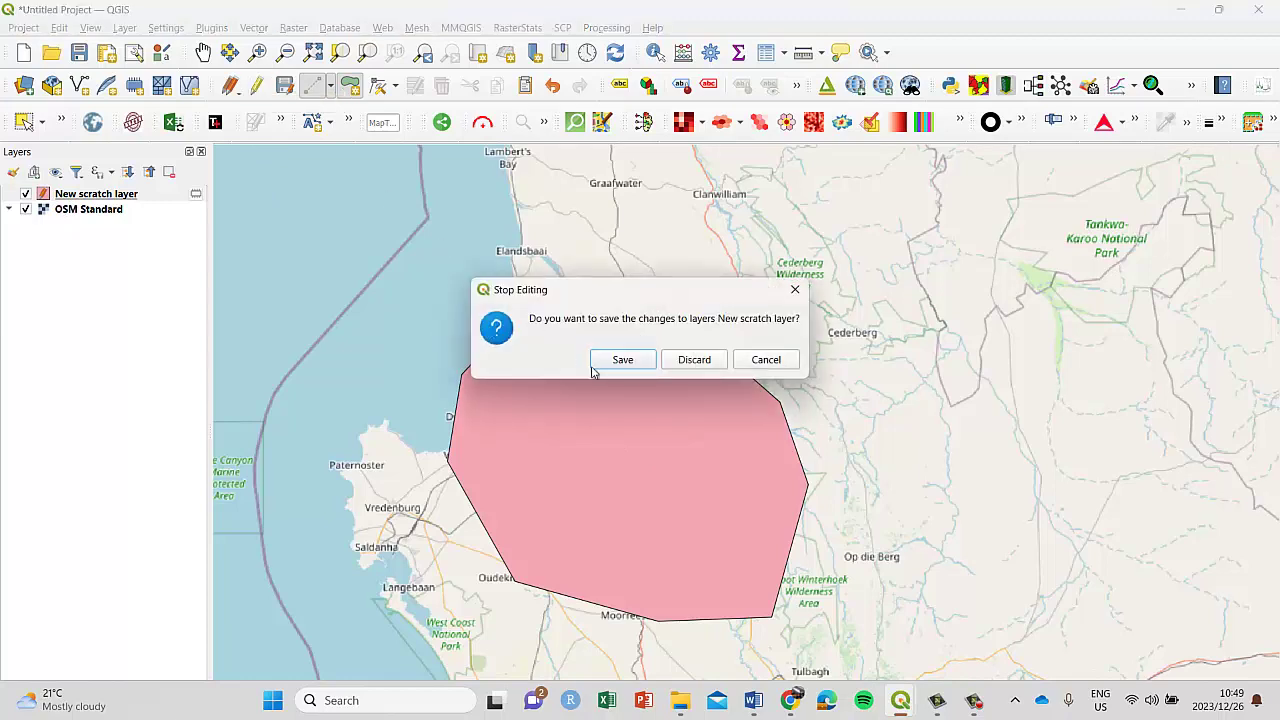
left_click(621, 365)
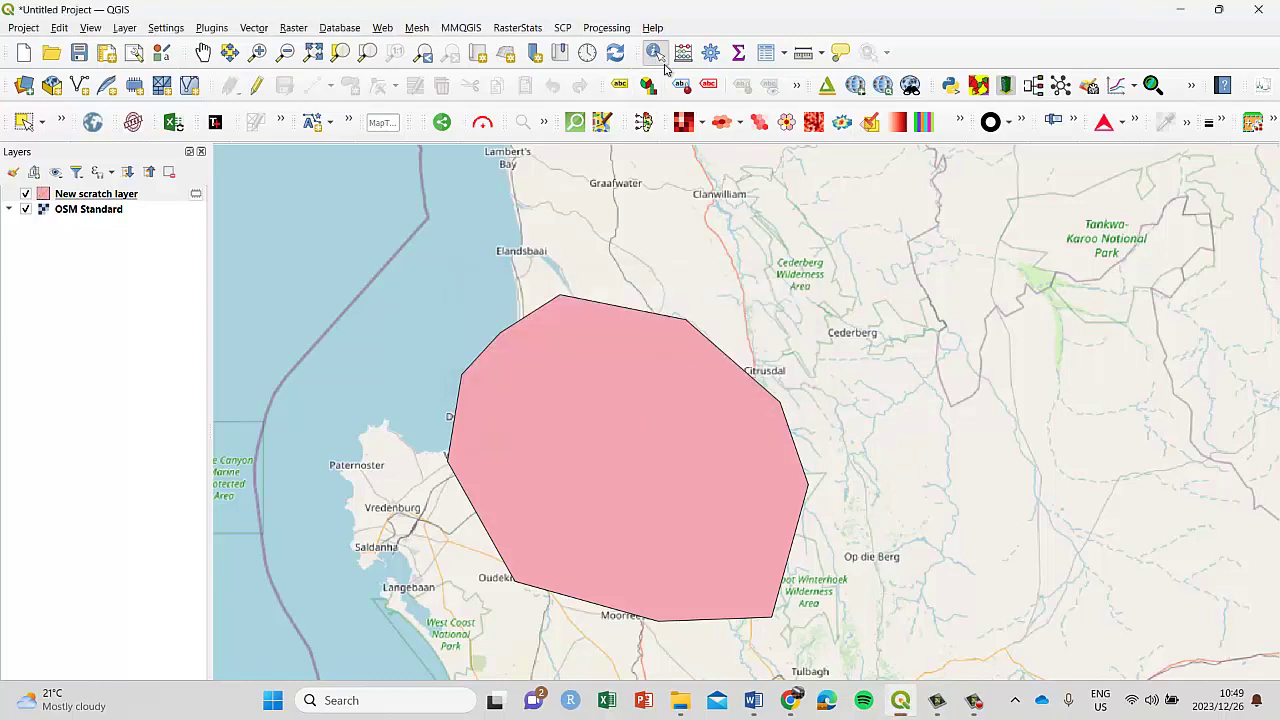
Identify the new polygon, expand its derived attributes, and copy the feature from the identify results
left_click(658, 55)
left_click(656, 53)
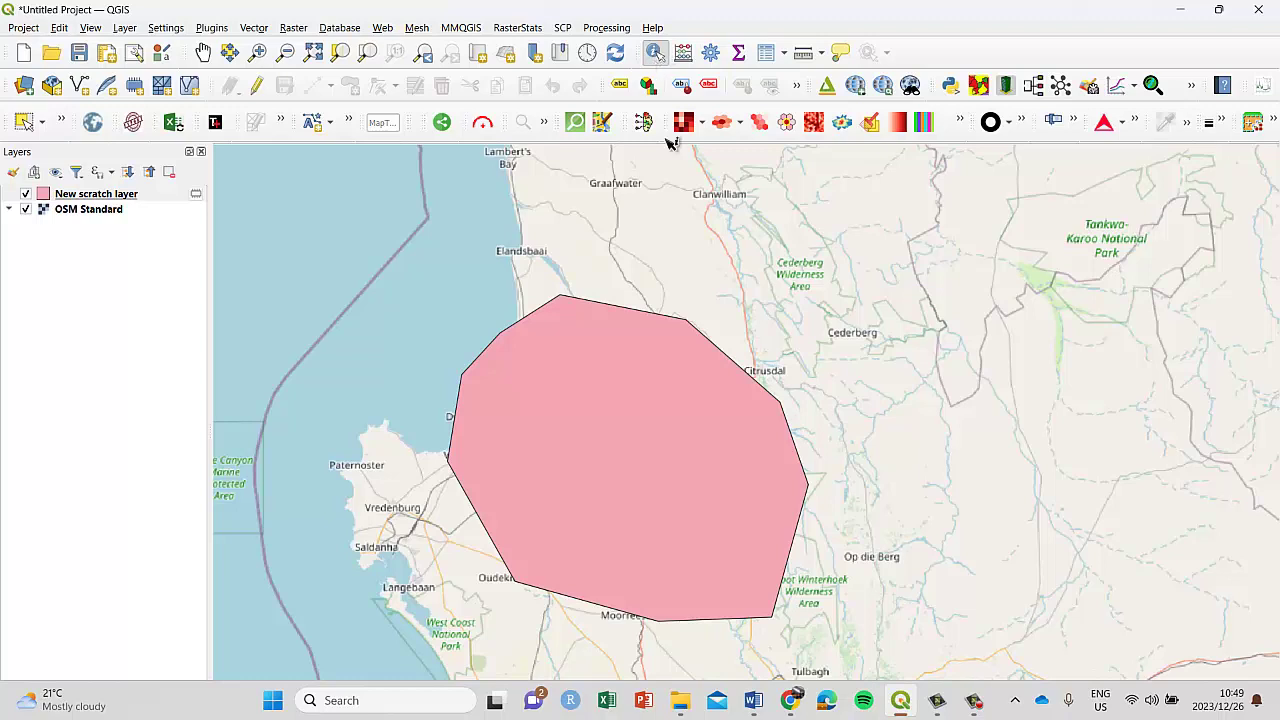
left_click(649, 417)
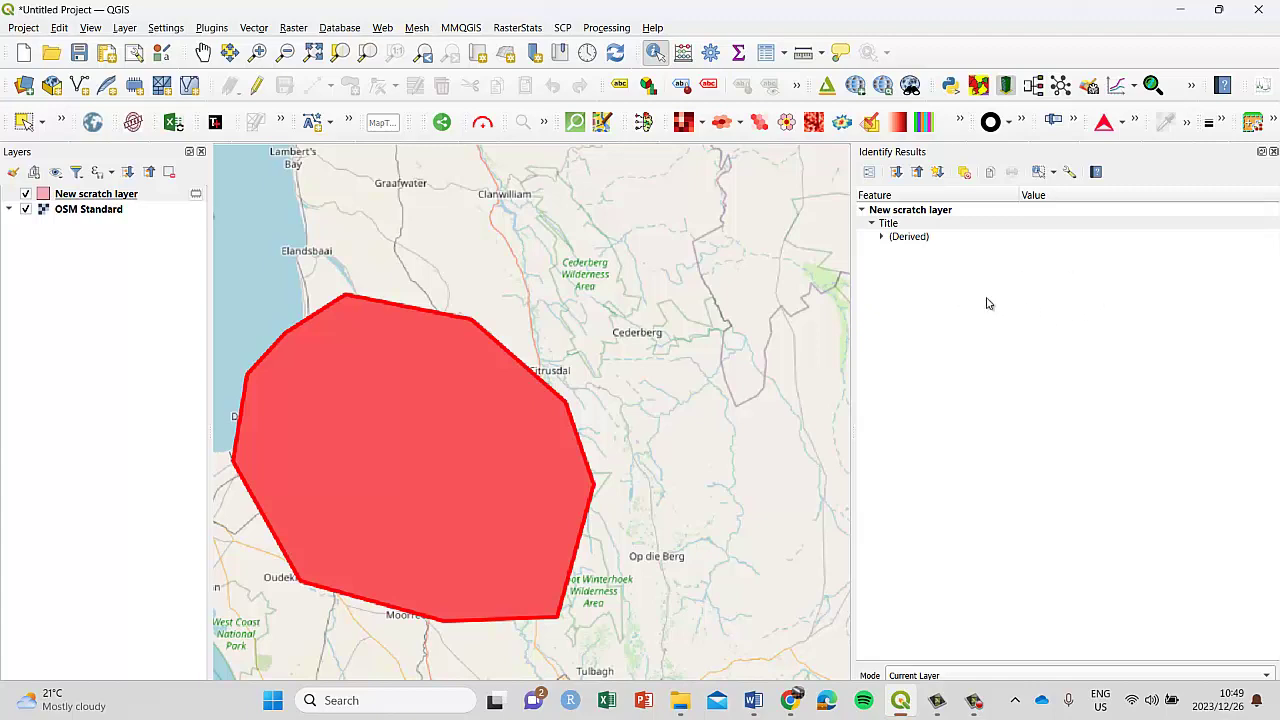
left_click(883, 237)
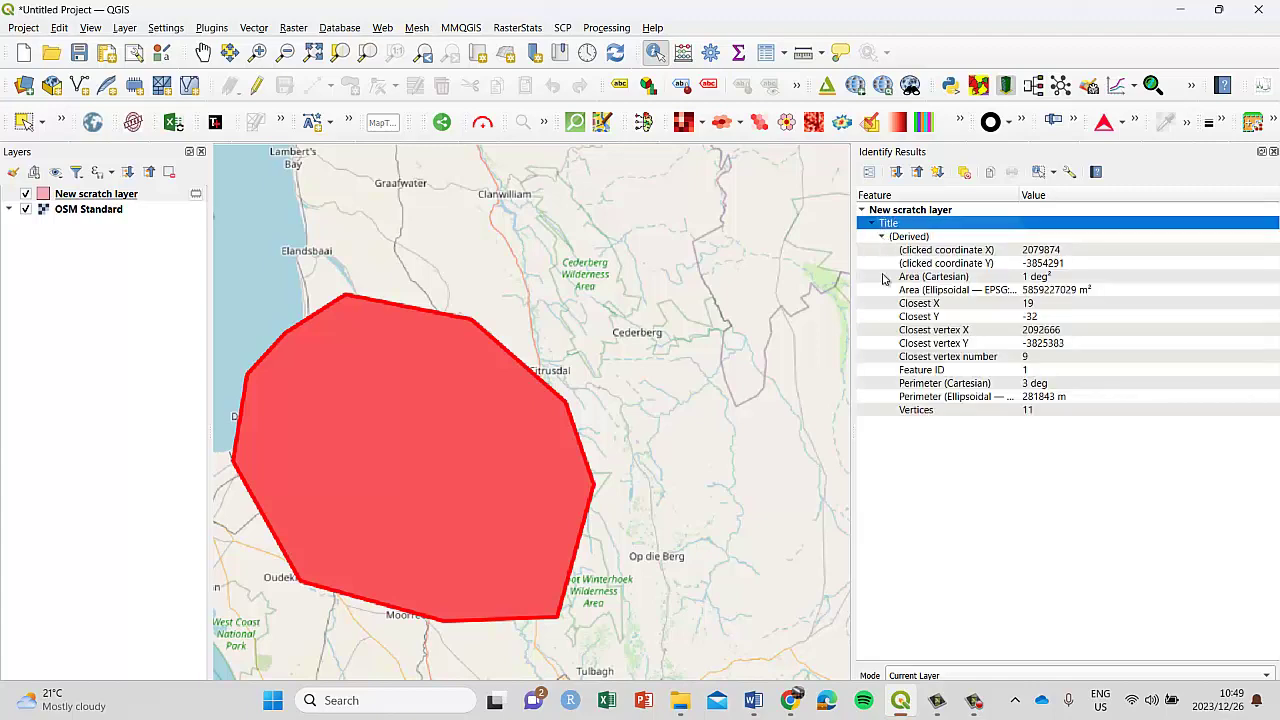
left_click(937, 372)
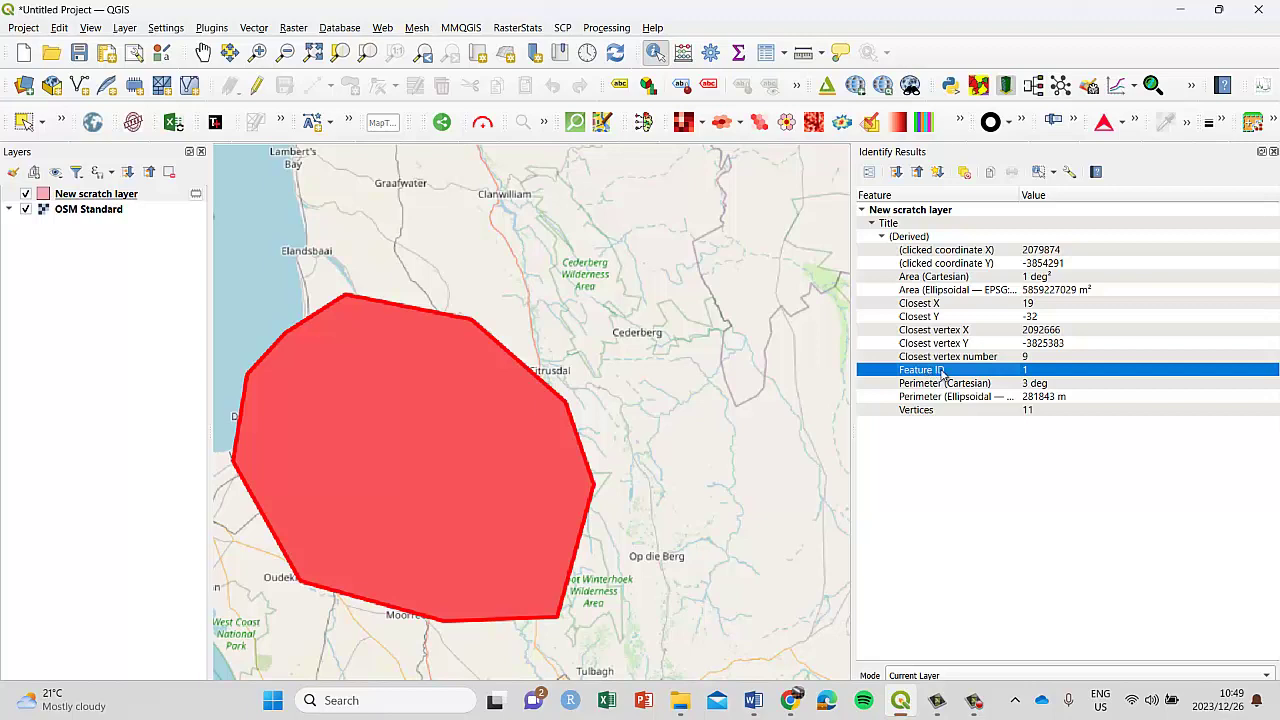
right_click(941, 373)
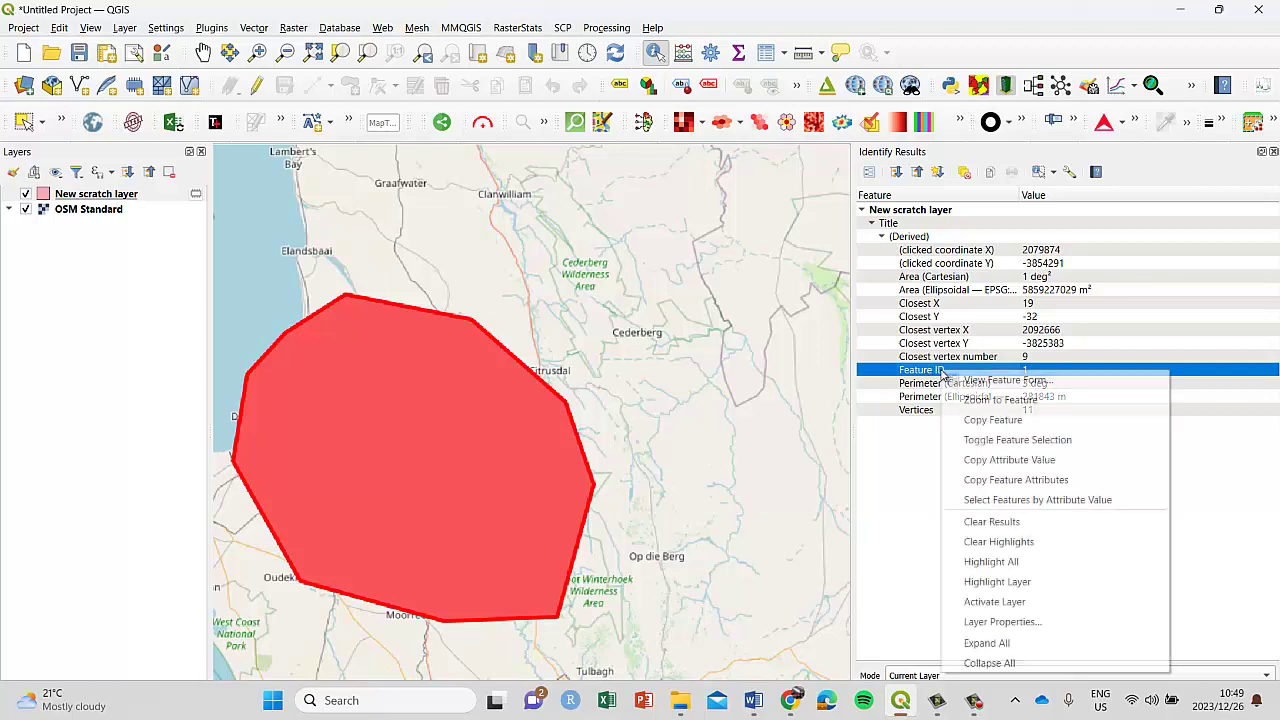
left_click(995, 420)
Switch to Word, paste the copied feature into the blank document, select its WKT polygon text, and minimize the document
left_click(753, 700)
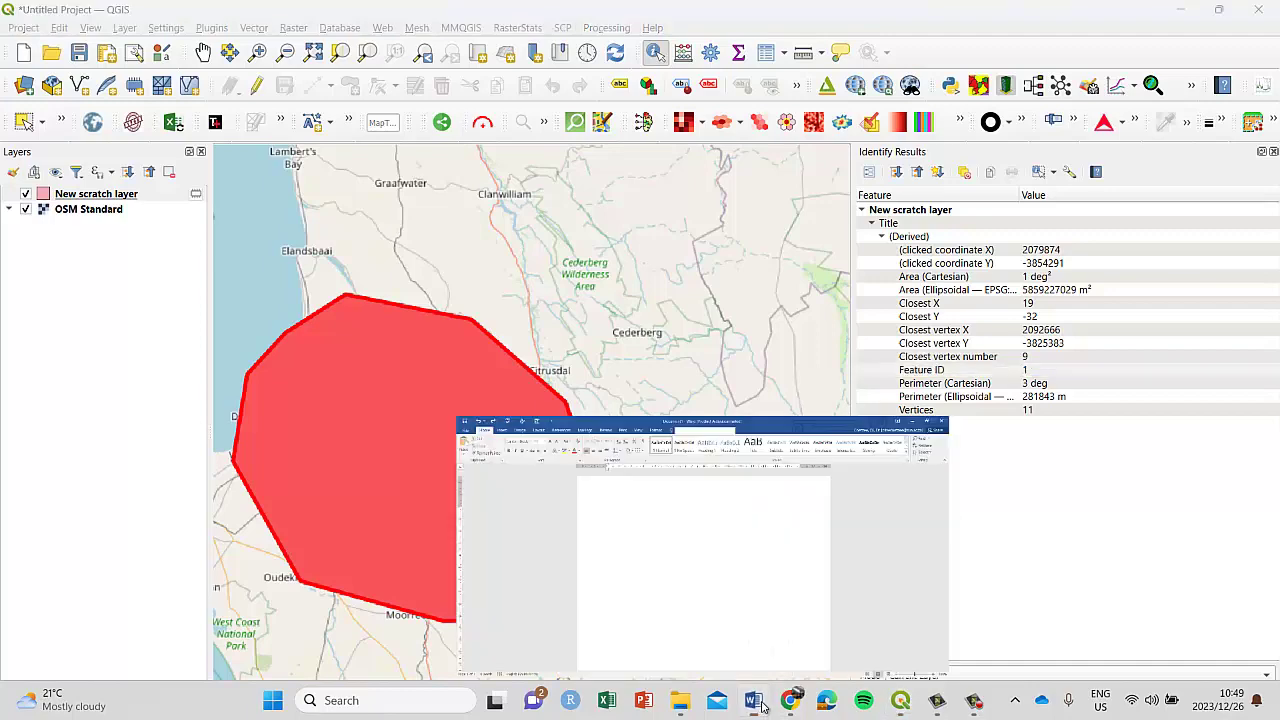
right_click(408, 253)
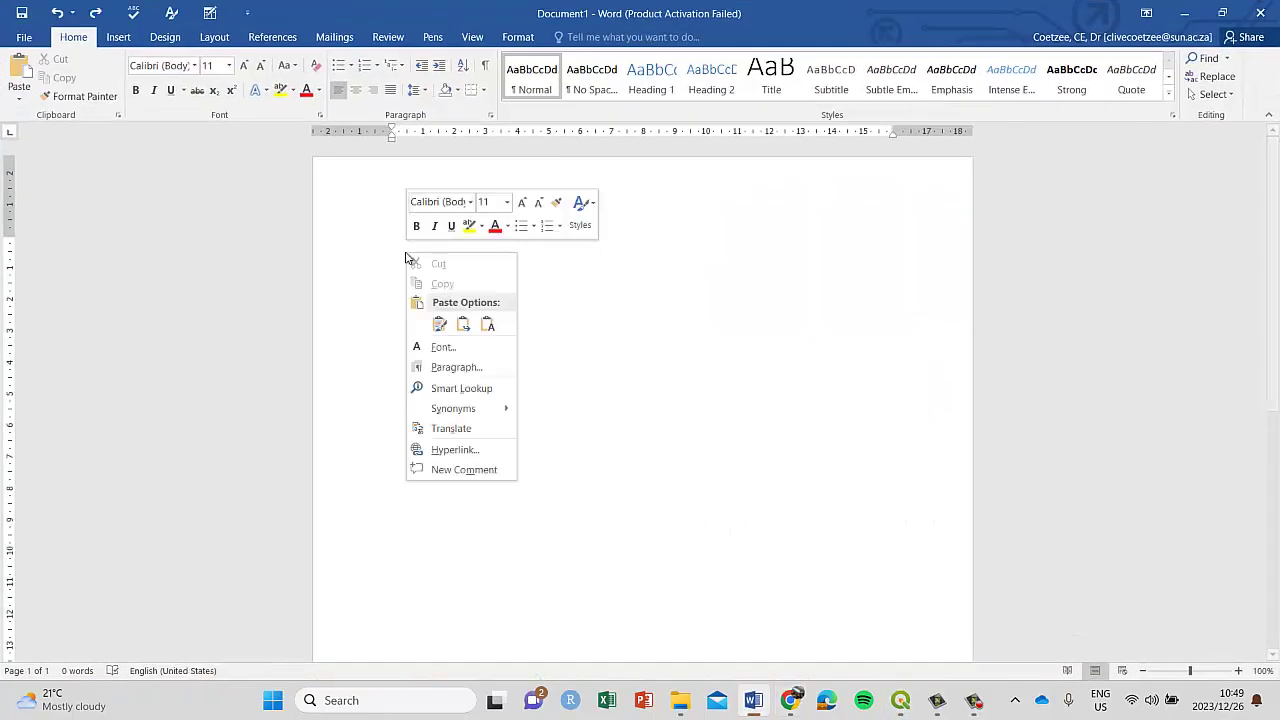
left_click(438, 322)
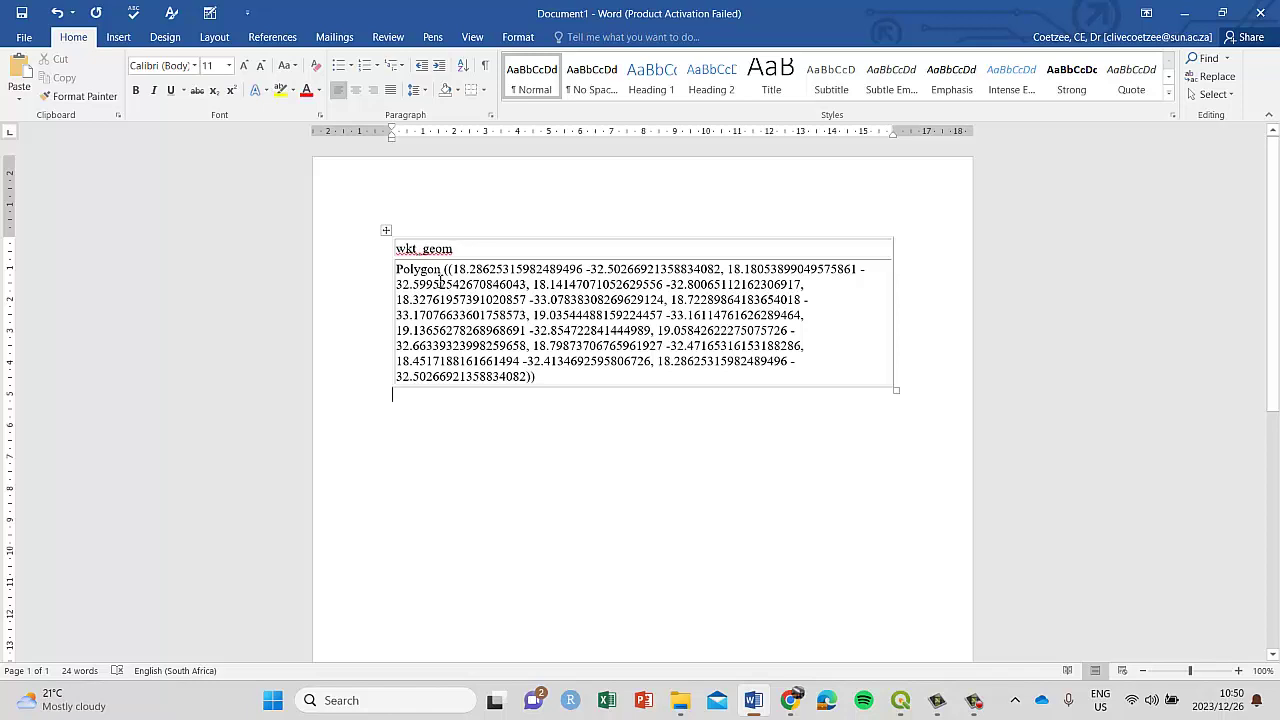
left_click_drag(507, 360, 382, 278)
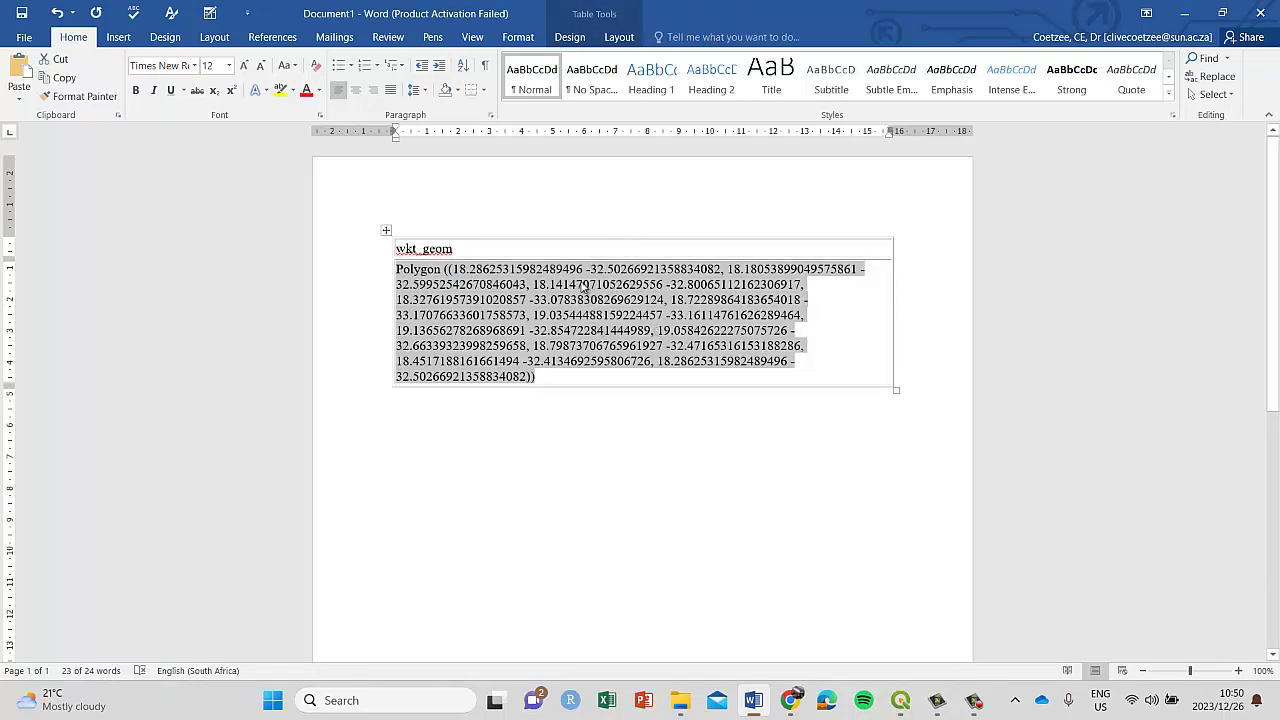
left_click(1181, 10)
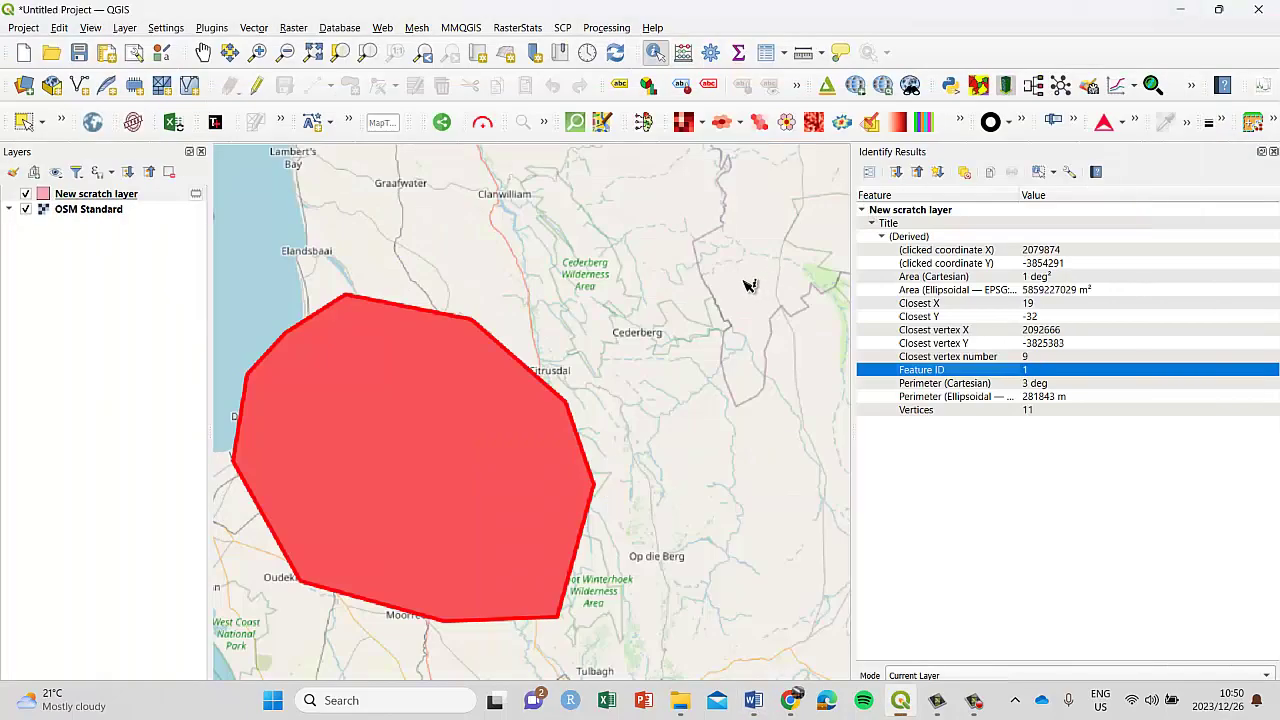
Return to the Colab notebook in Chrome and run the Step 2 cell that uploads the generated CSV to Google Drive
left_click(1181, 10)
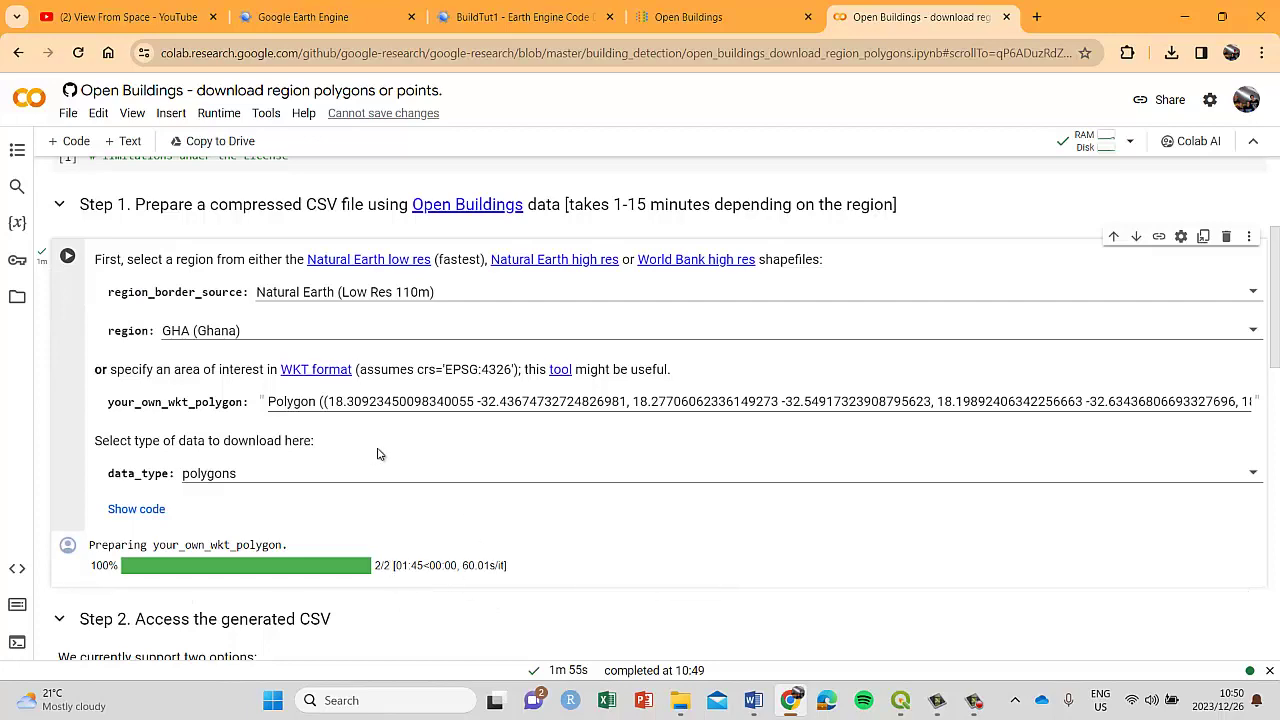
scroll(170, 440, "down", 1)
scroll(170, 438, "down", 6)
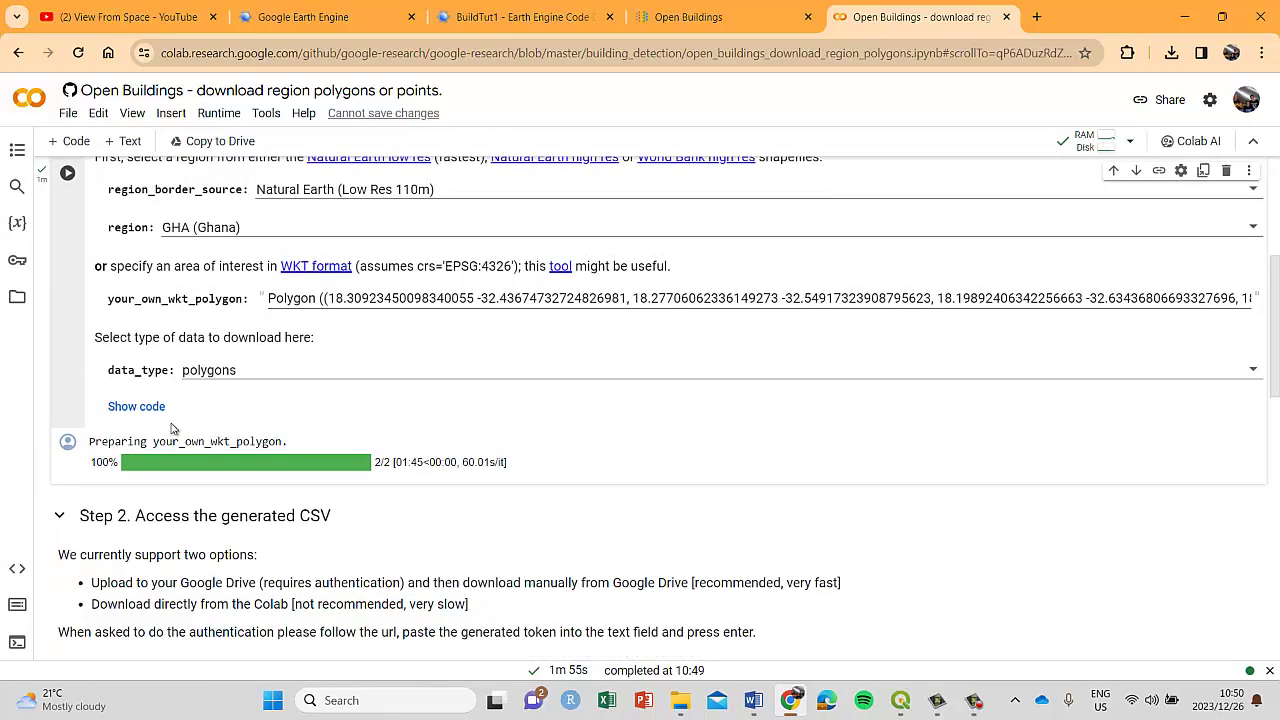
scroll(170, 428, "down", 3)
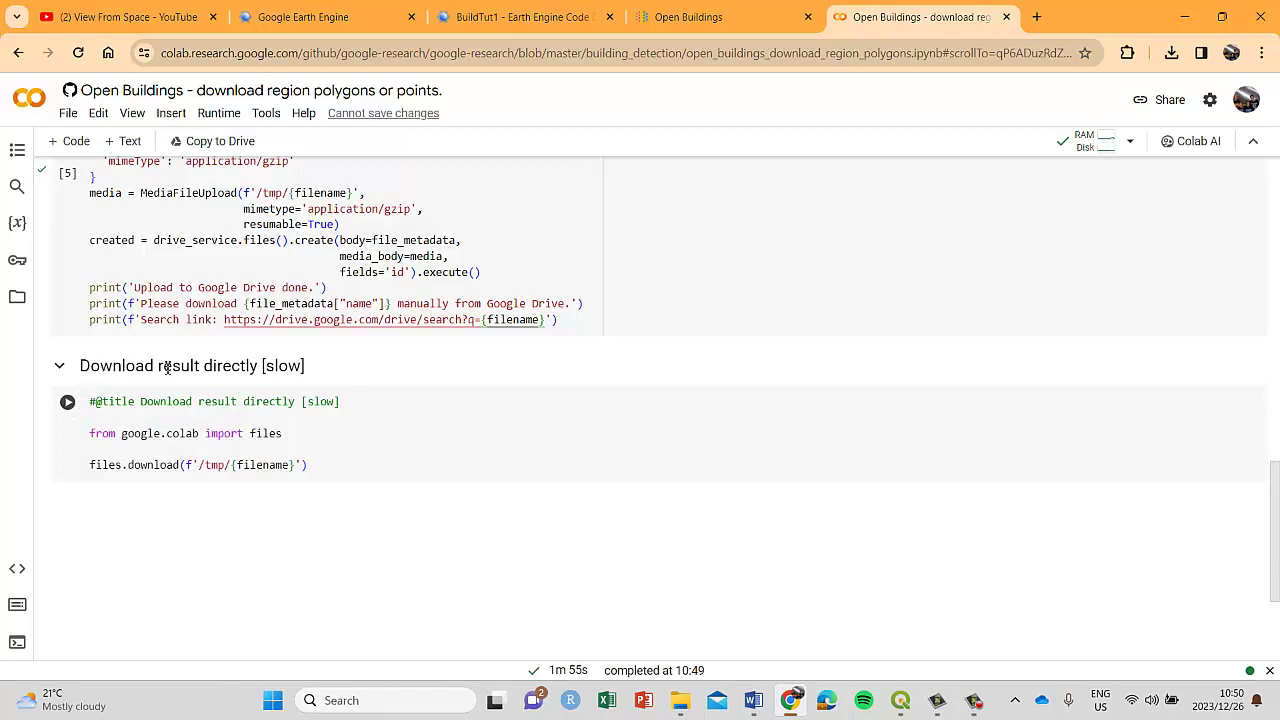
scroll(234, 377, "up", 5)
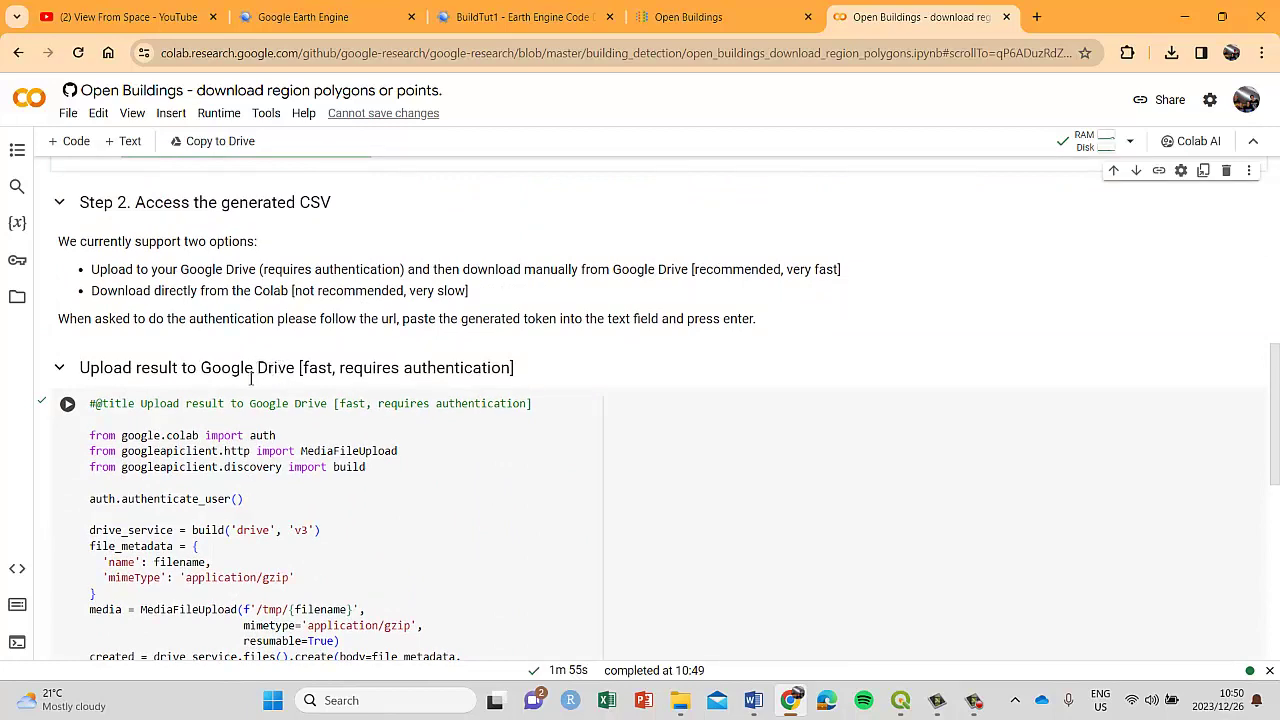
left_click(67, 405)
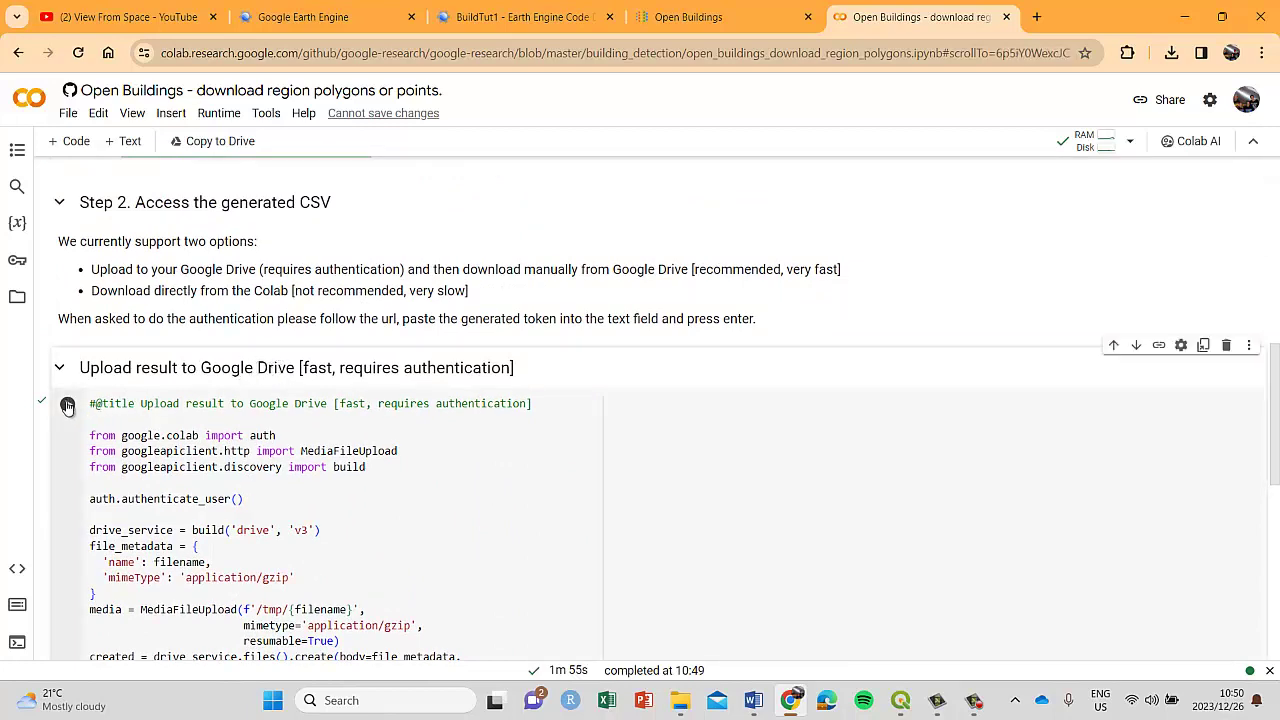
left_click(67, 405)
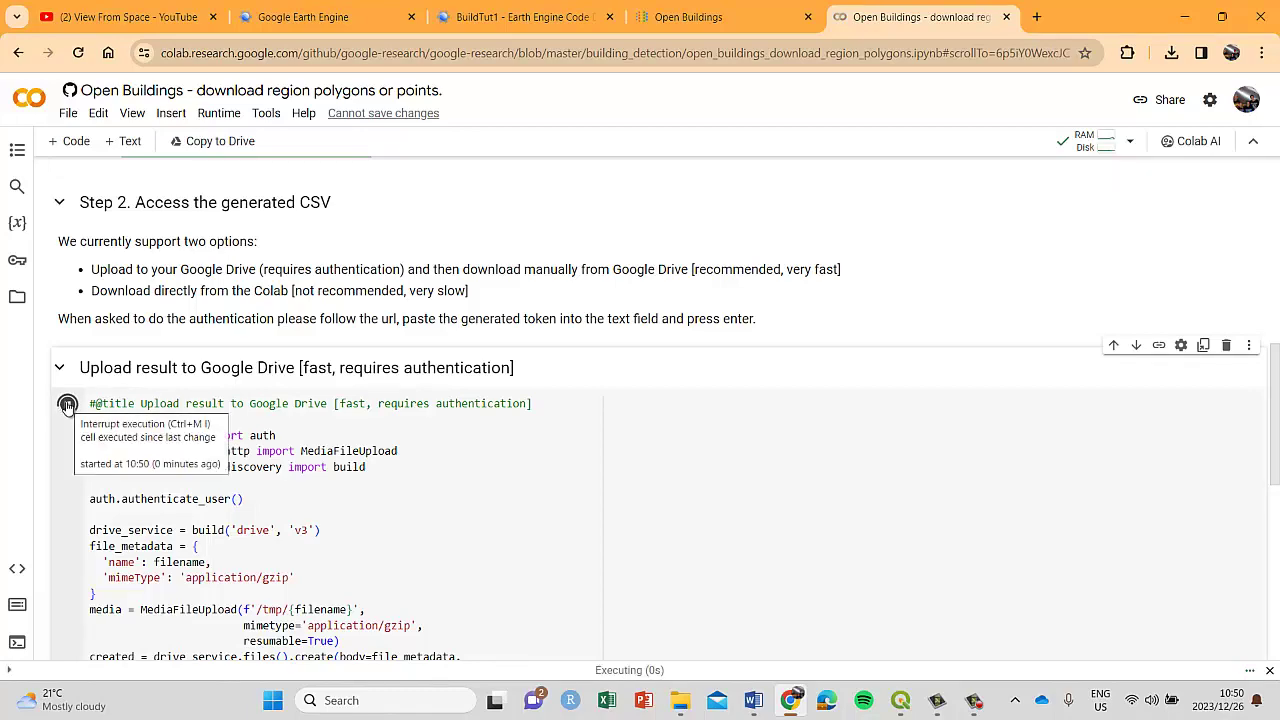
scroll(320, 430, "down", 2)
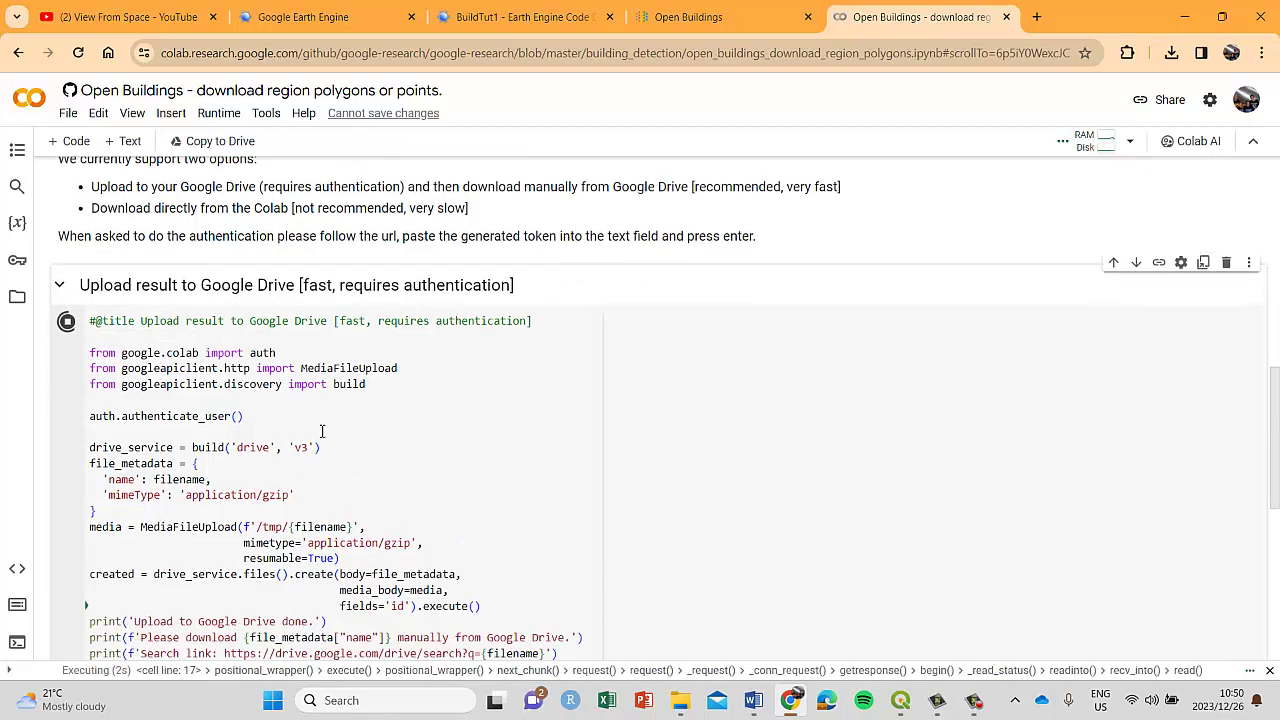
scroll(322, 431, "down", 1)
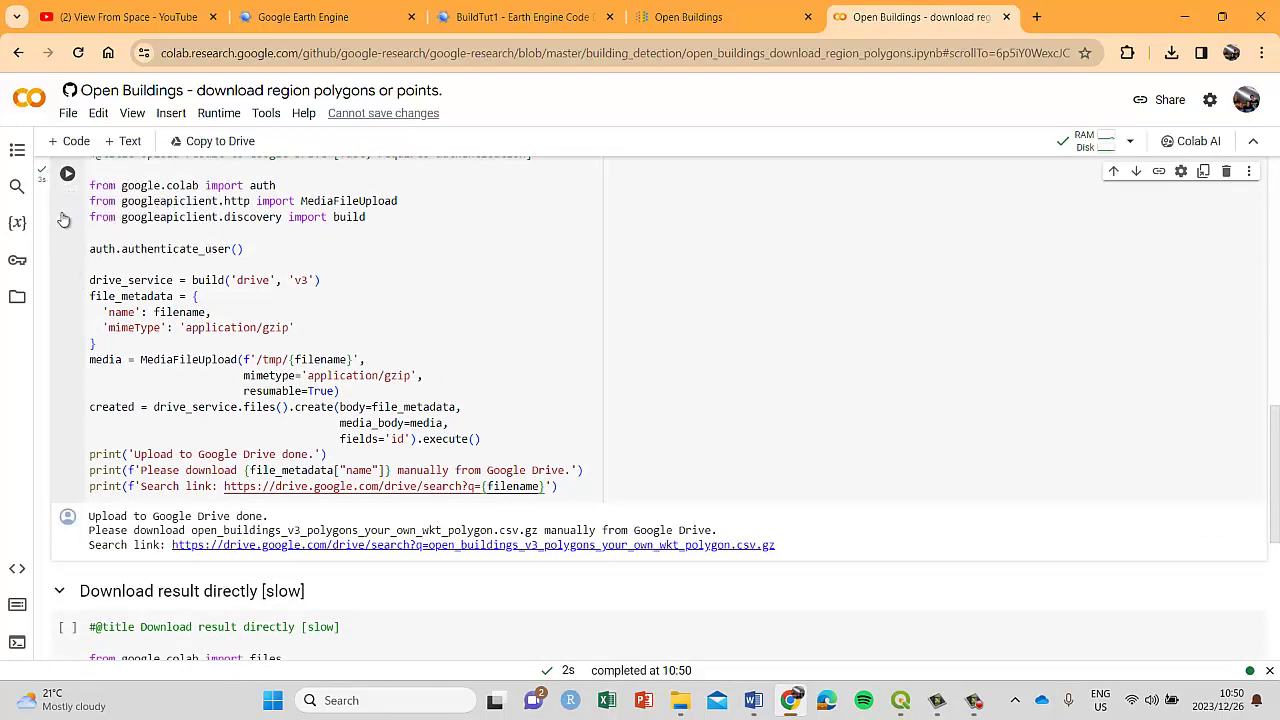
Open the Google Drive search link from the cell output and download open_buildings_v3_polygons_your_own_wkt_polygon.csv.gz to the Desktop
left_click(357, 546)
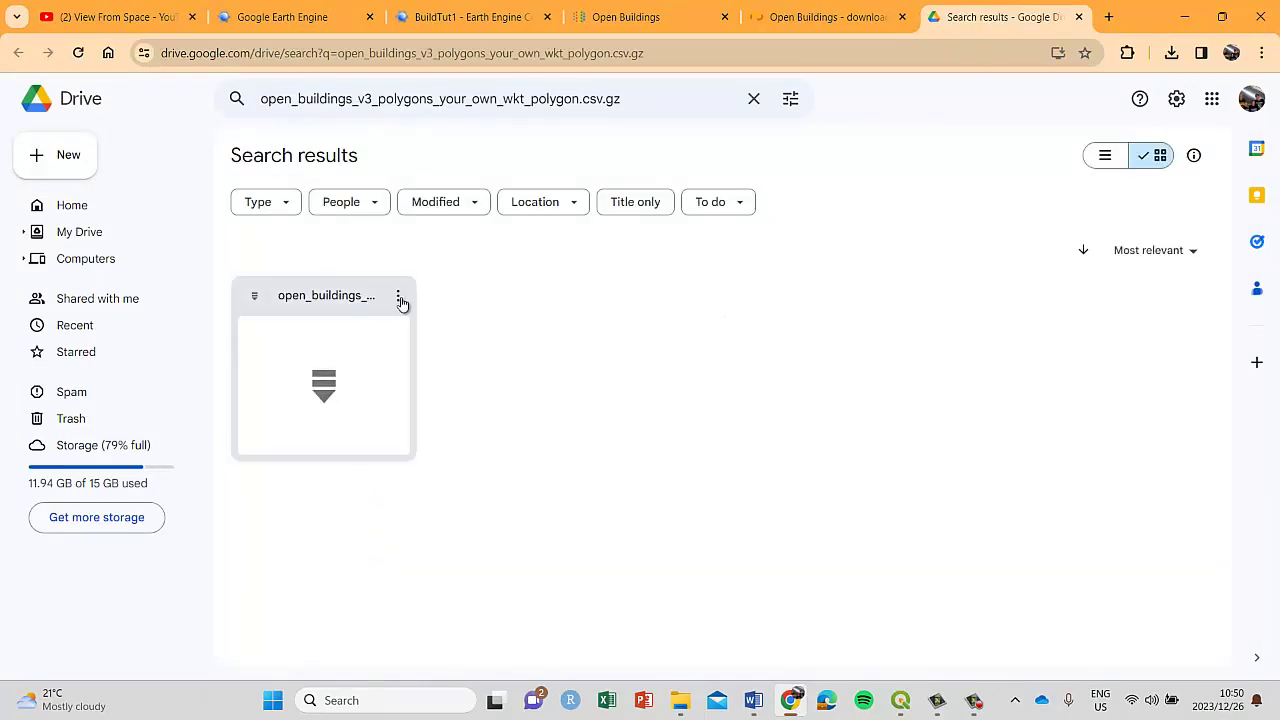
left_click(399, 297)
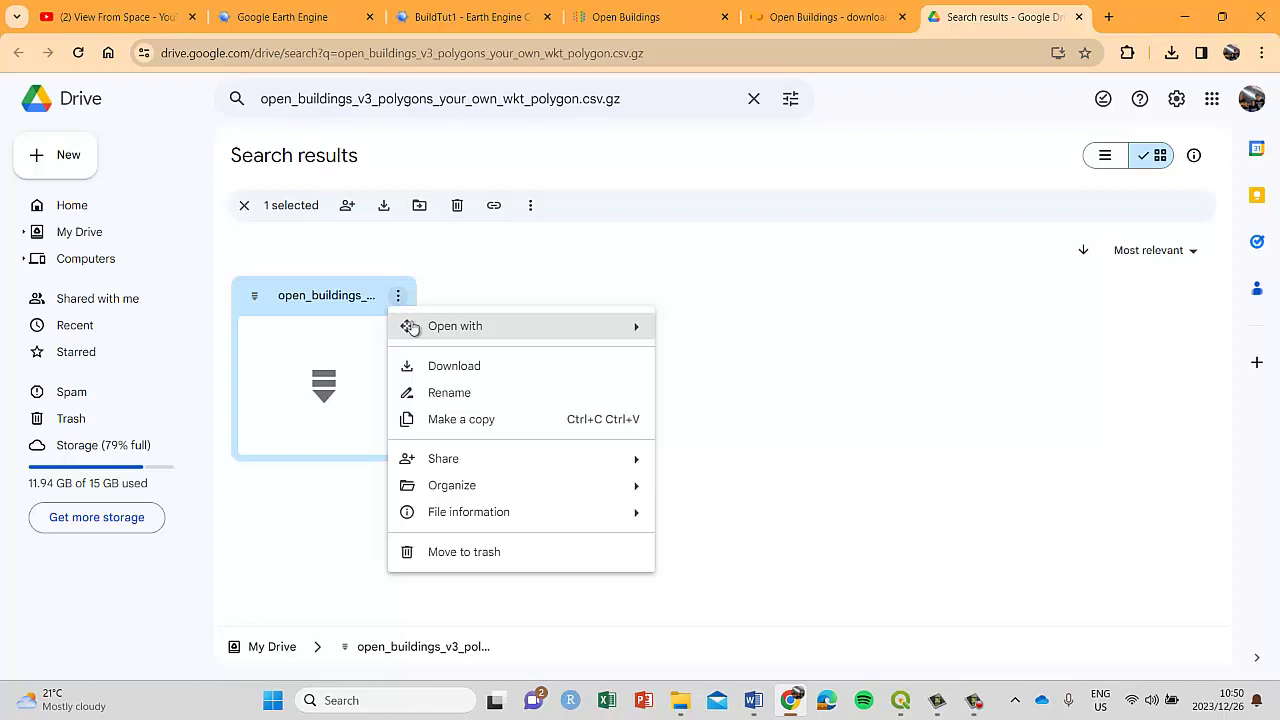
left_click(431, 366)
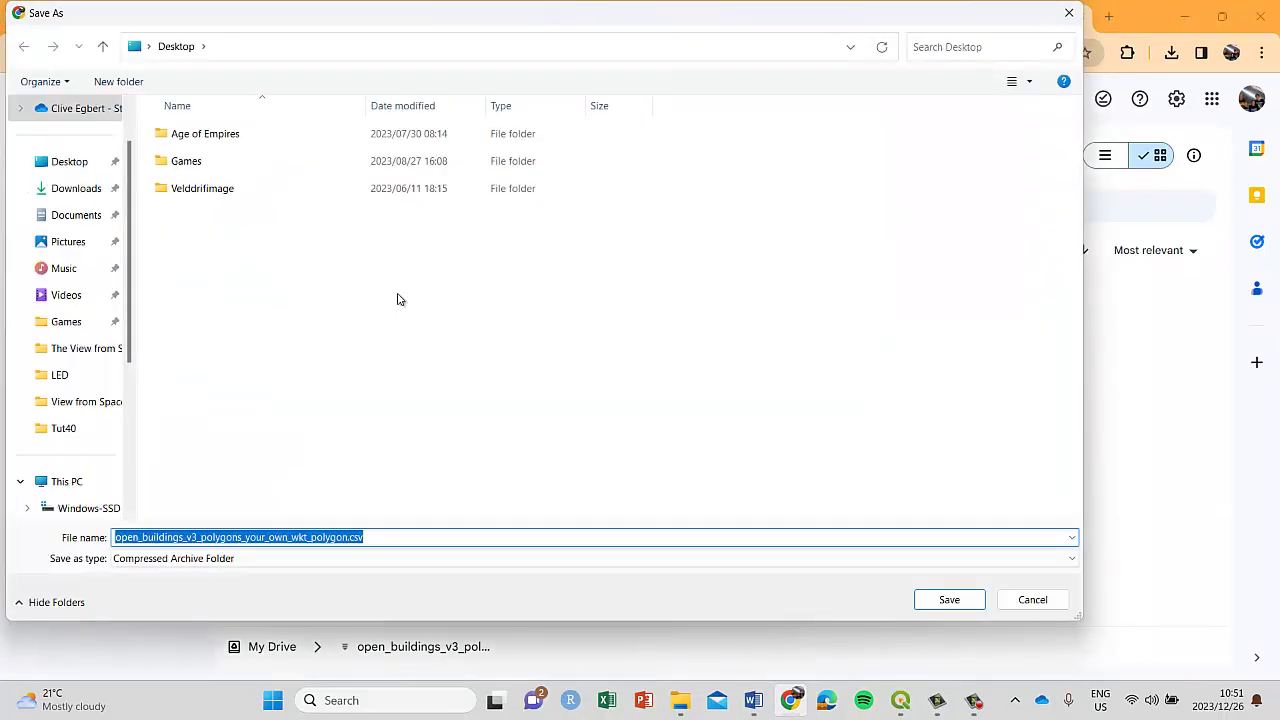
left_click(69, 162)
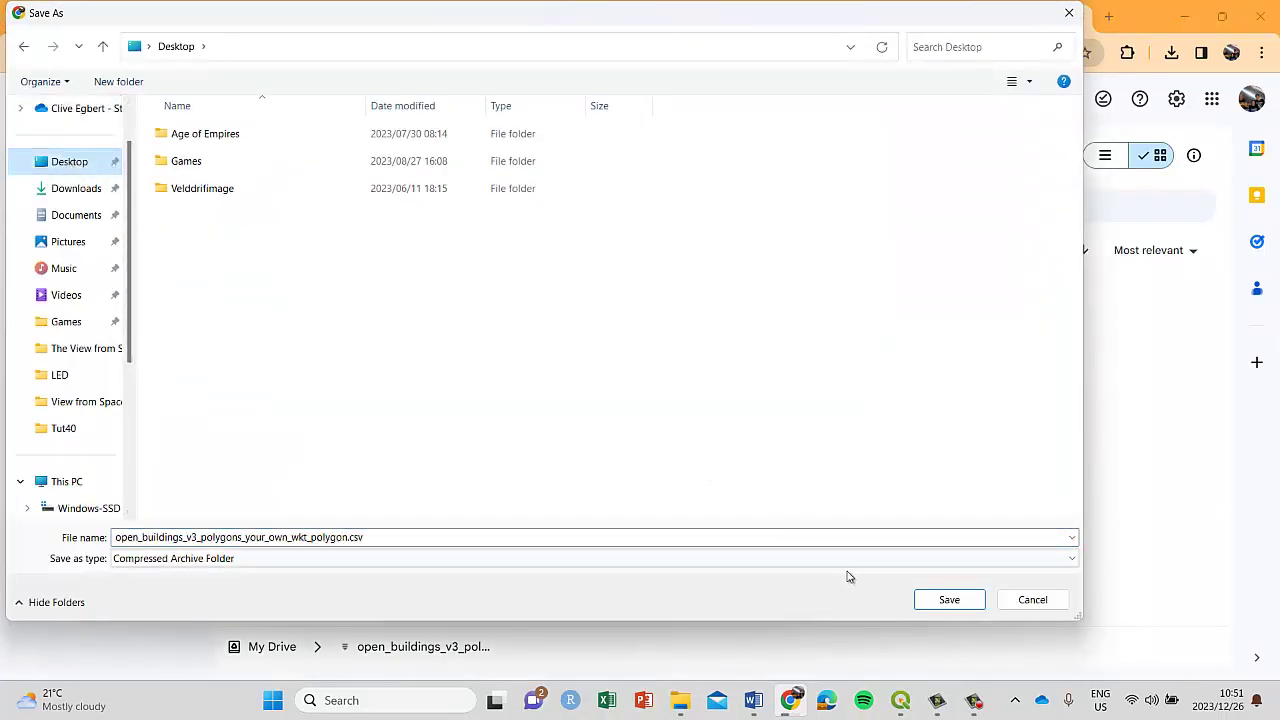
left_click(945, 603)
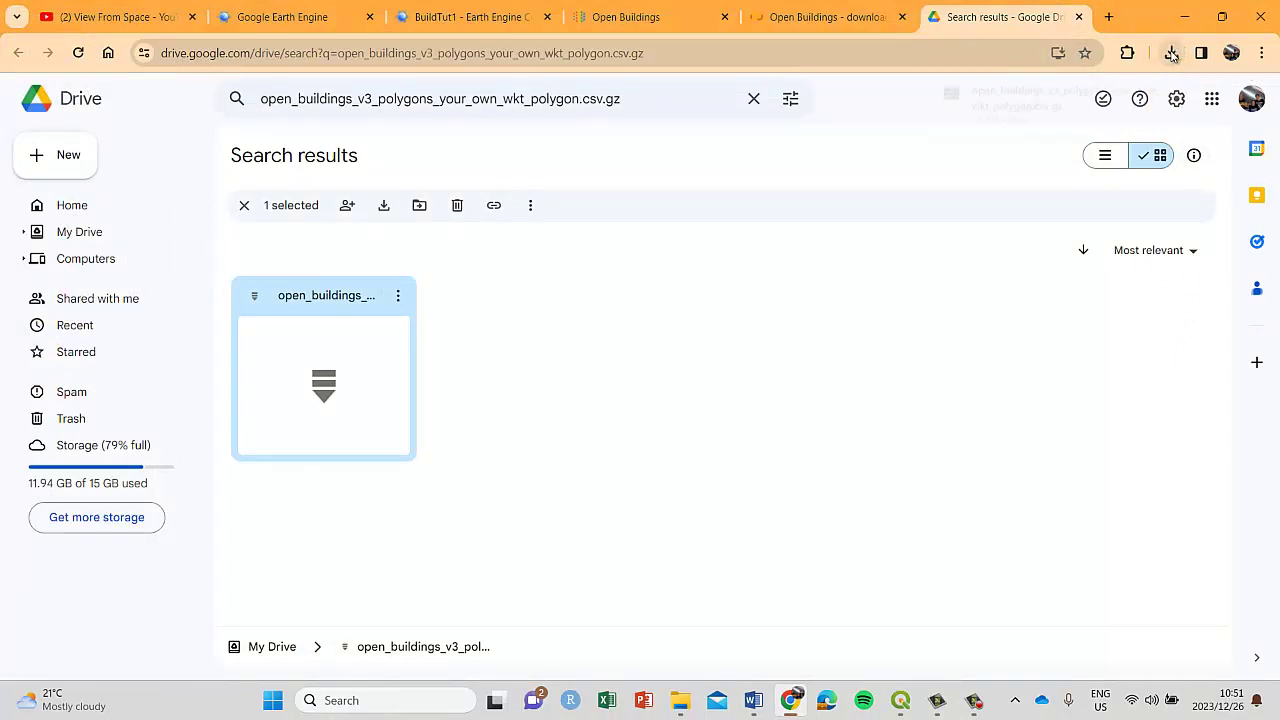
Open the downloaded archive, open its open_buildings_v3_polygons_your_own_wkt_polygon.csv in Excel, and dismiss the startup dialogs
left_click(1000, 108)
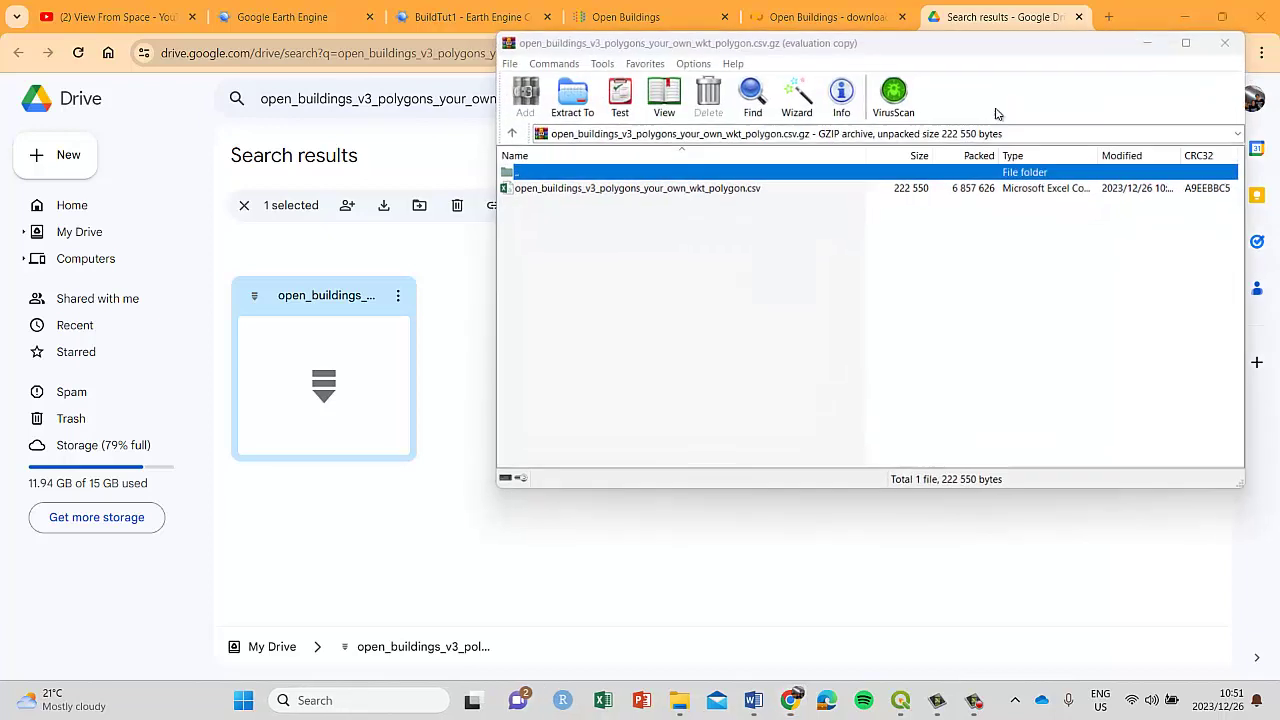
left_click(956, 84)
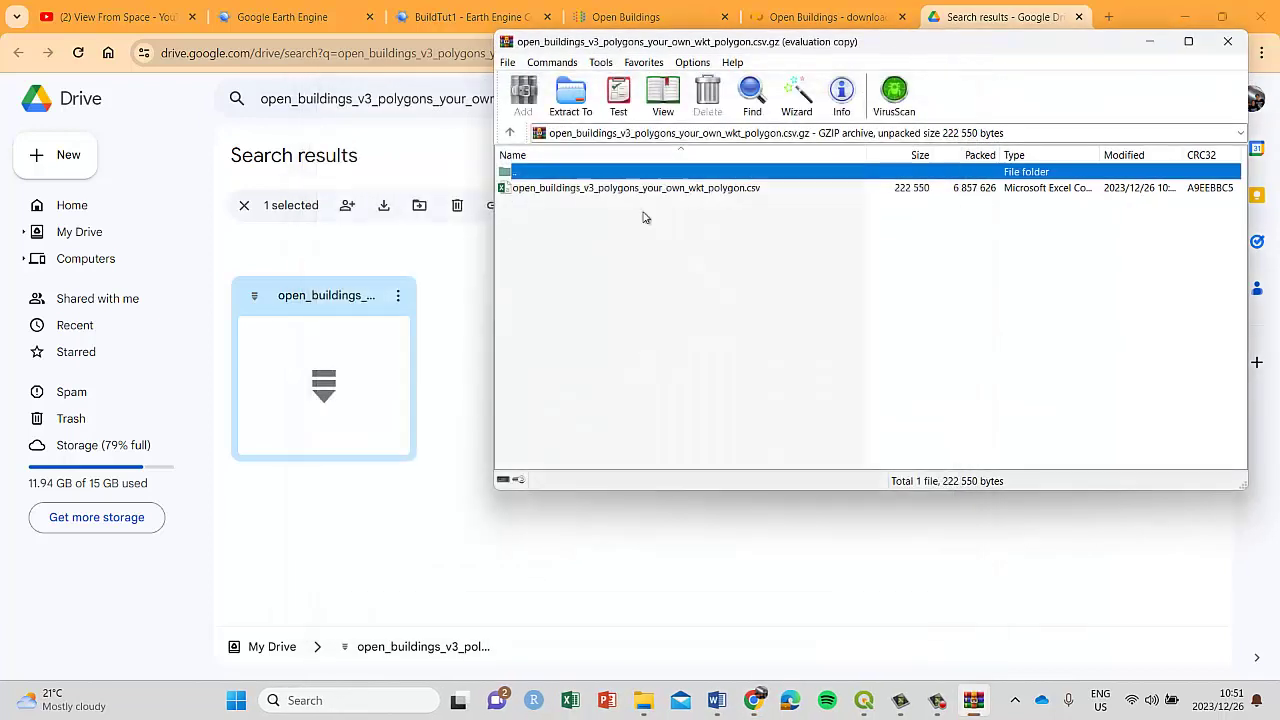
double_click(546, 189)
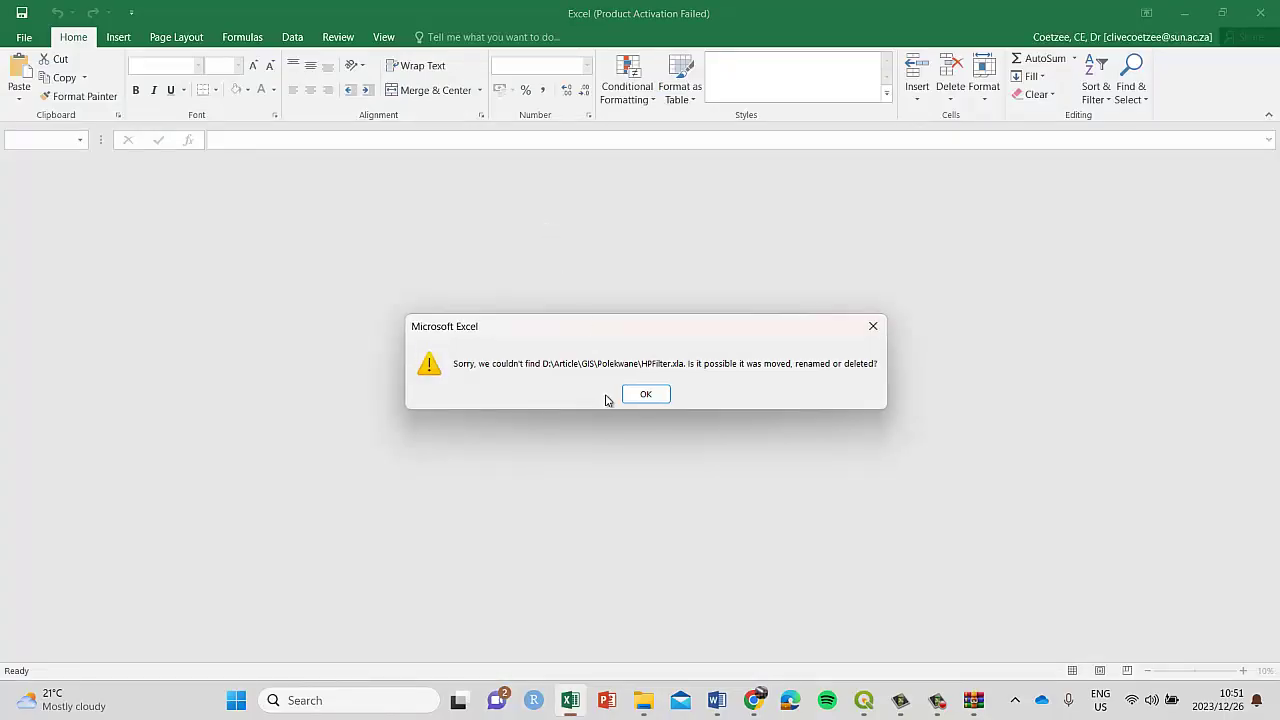
left_click(630, 393)
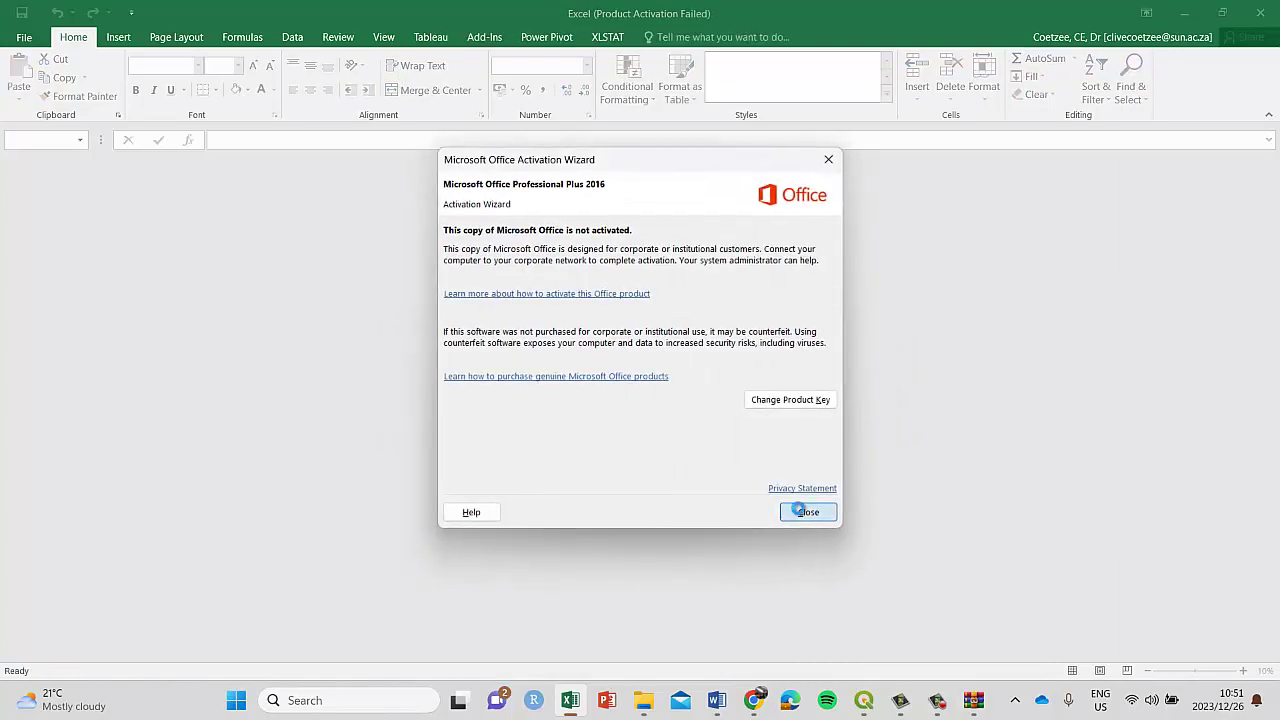
left_click(808, 512)
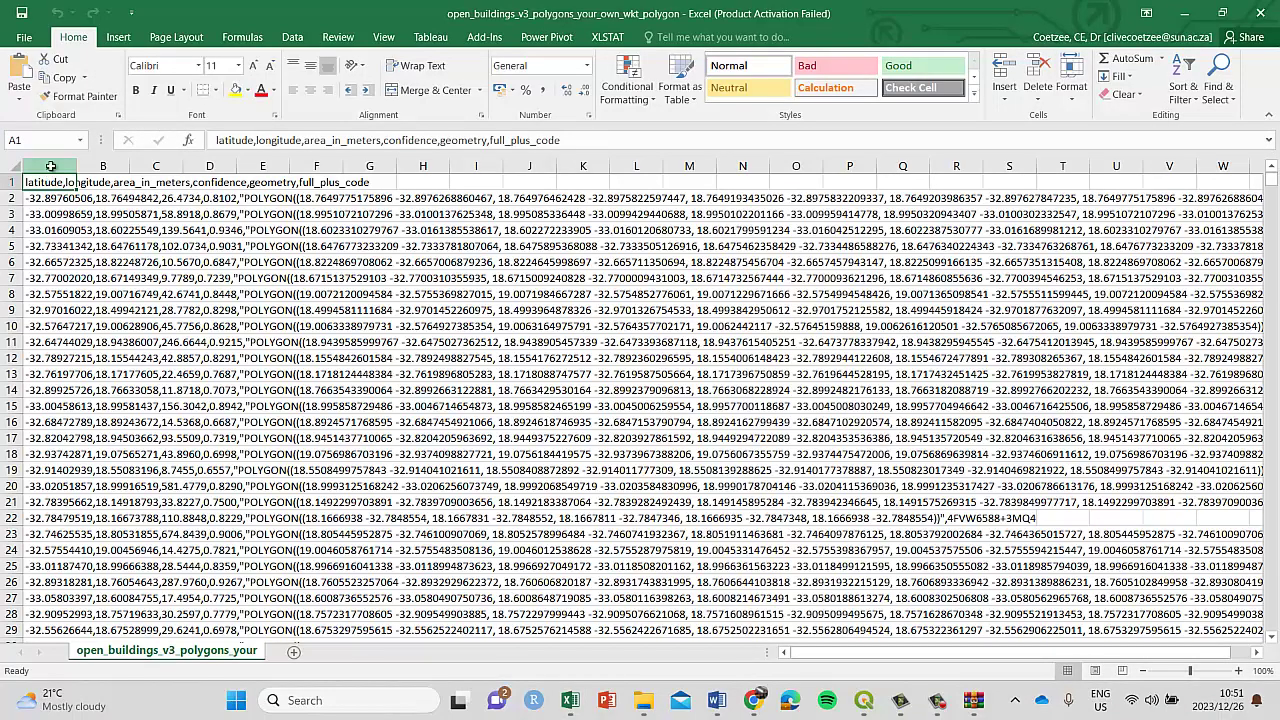
Split column A into separate columns with Text to Columns, using the Delimited type with comma added as a delimiter
left_click(50, 166)
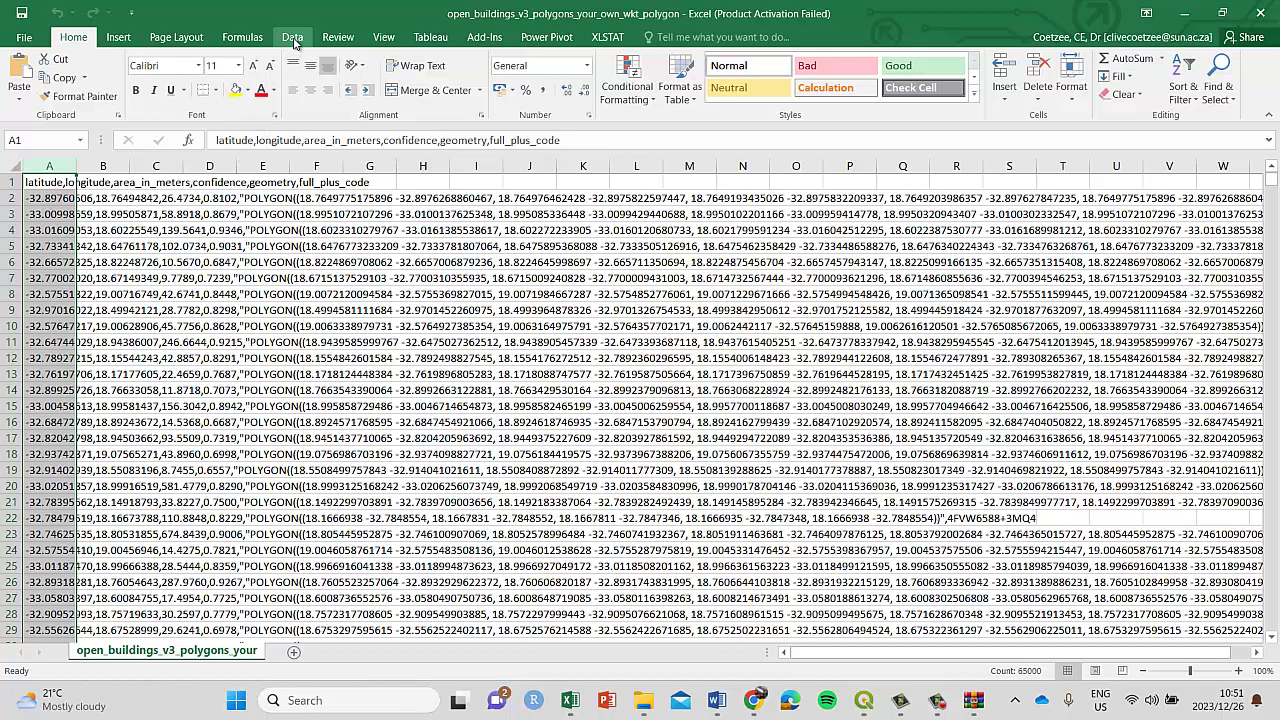
left_click(292, 38)
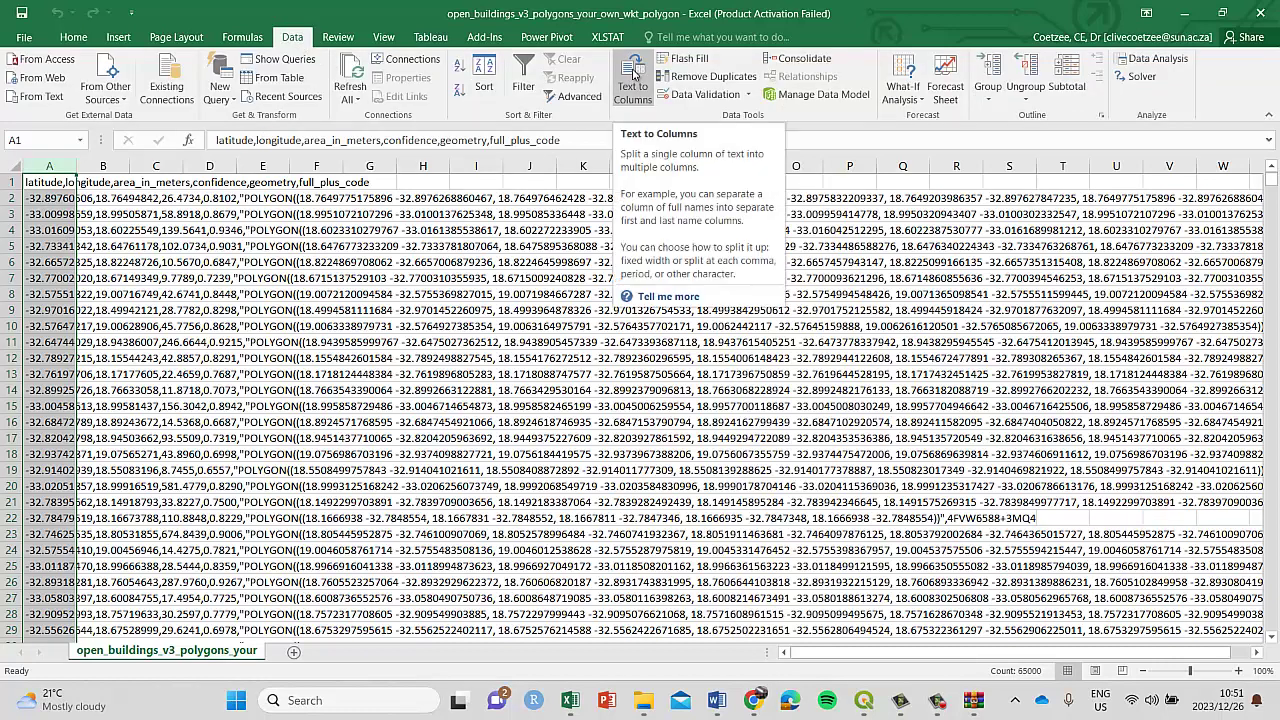
left_click(632, 75)
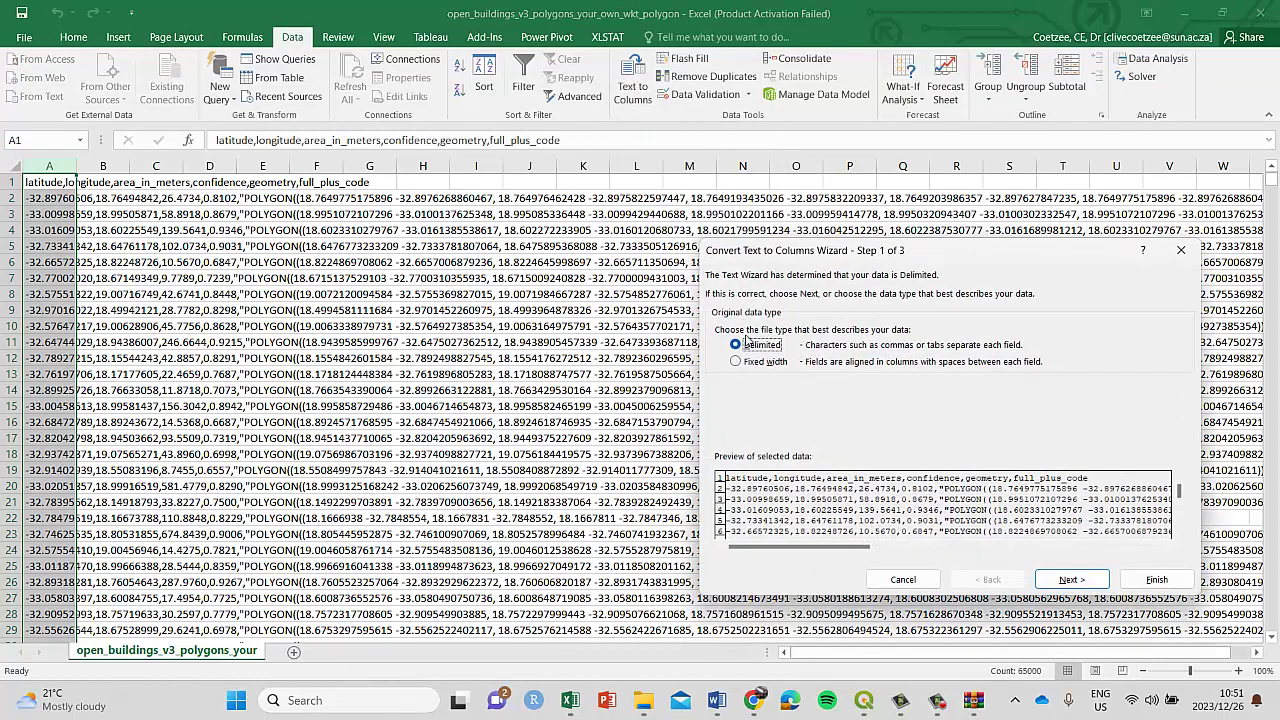
left_click(1068, 580)
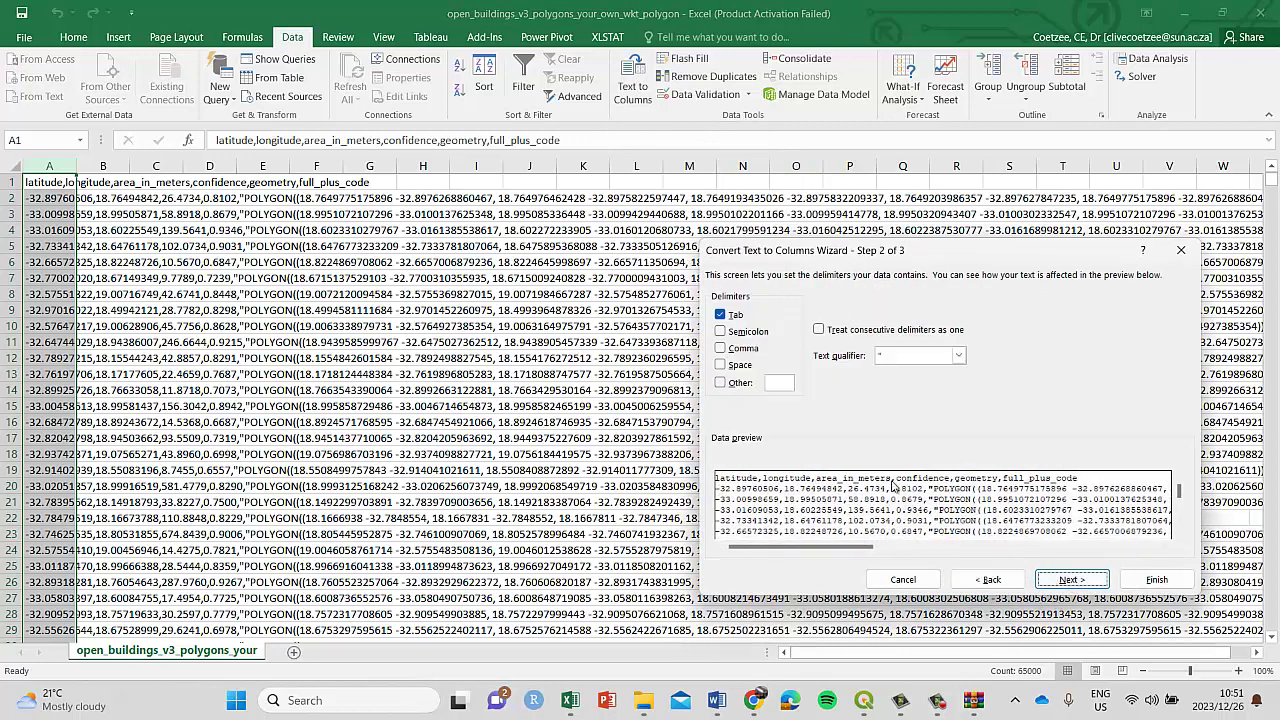
left_click(724, 348)
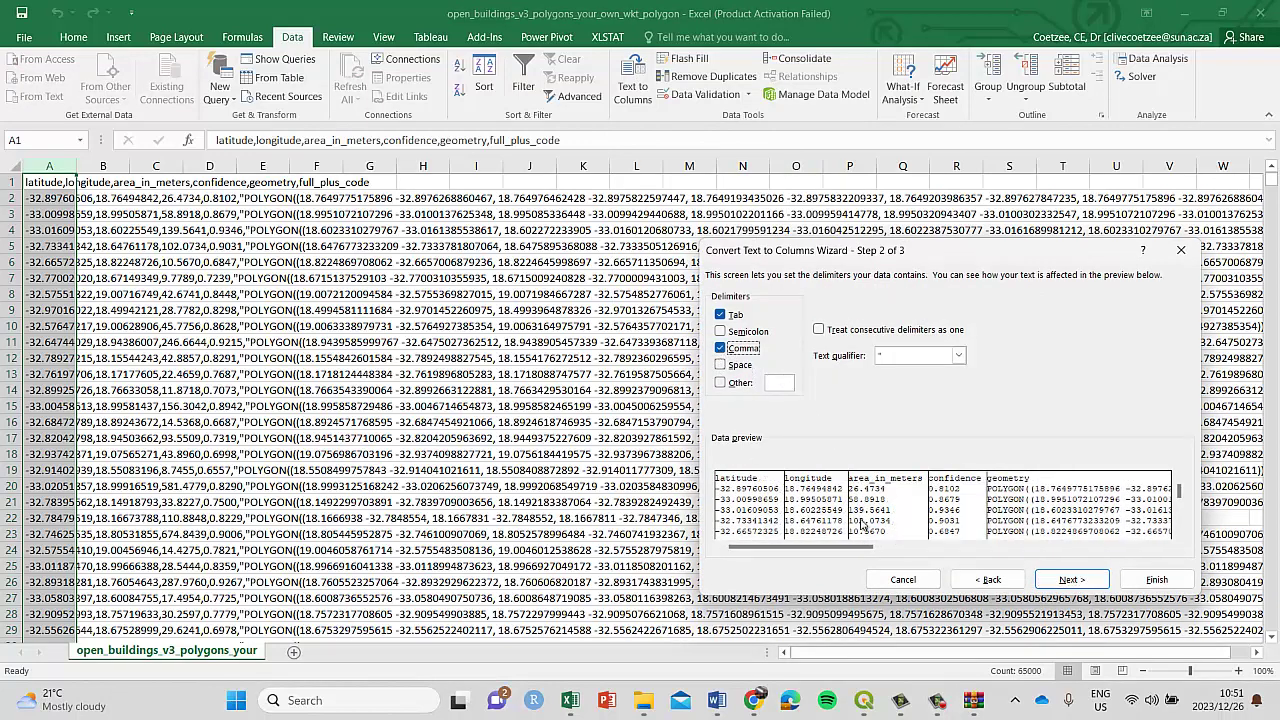
left_click(1155, 580)
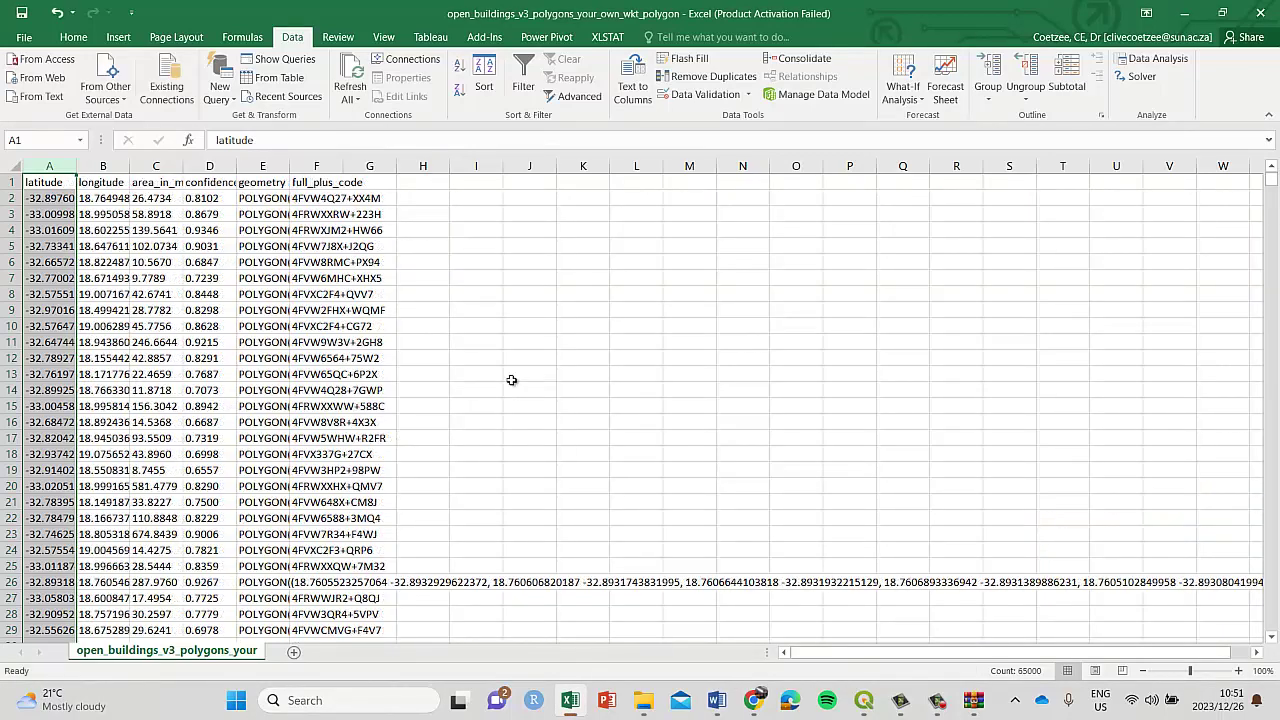
Widen columns A to D to fit their contents and make the geometry column E much wider
double_click(76, 166)
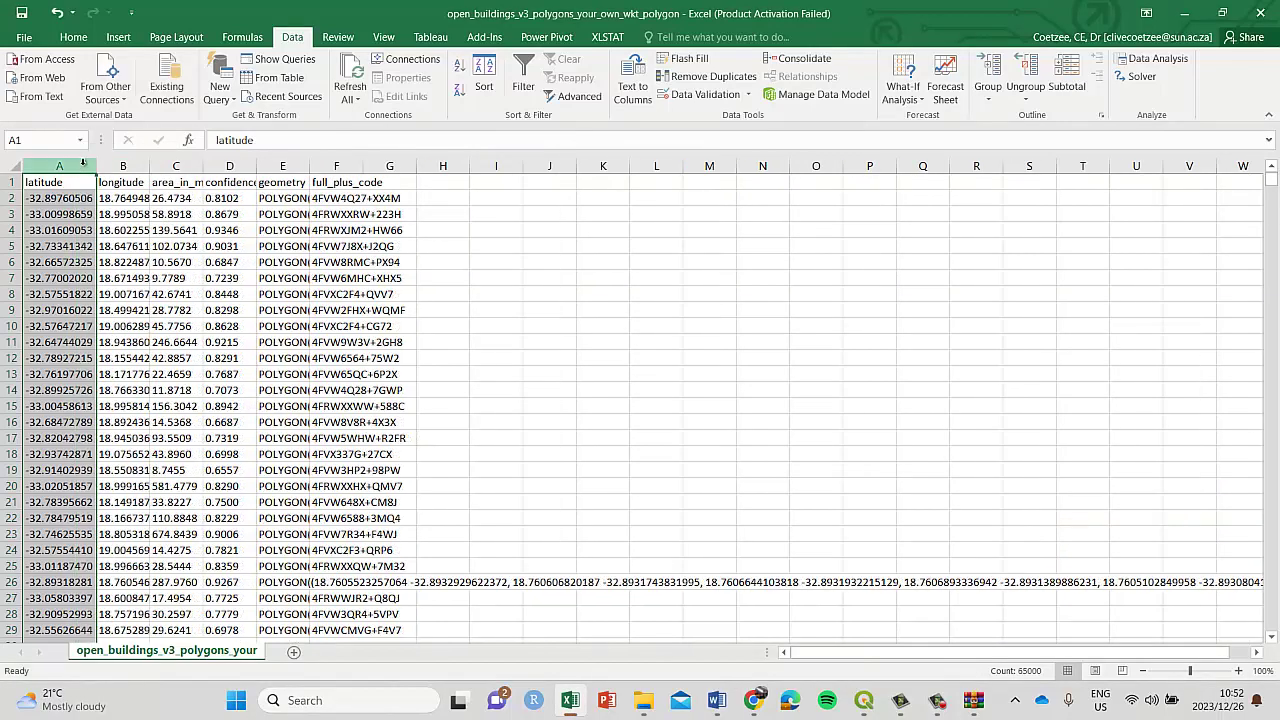
double_click(148, 167)
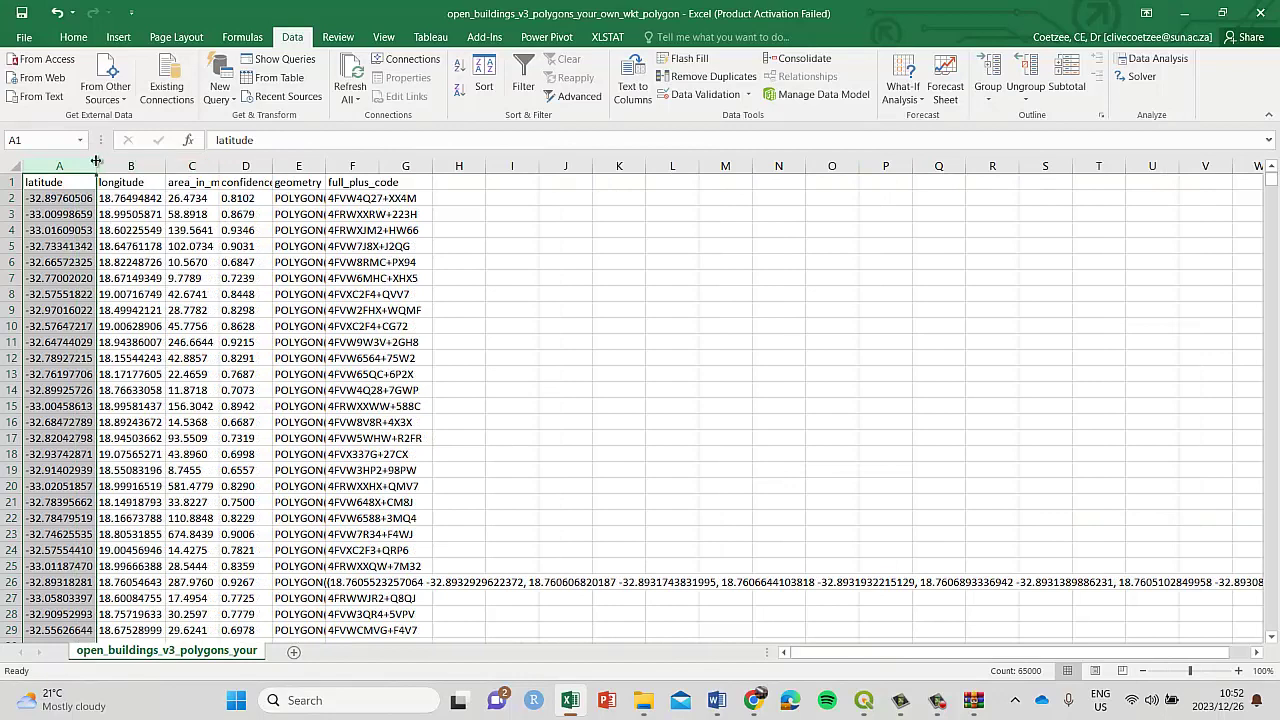
left_click_drag(96, 167, 896, 207)
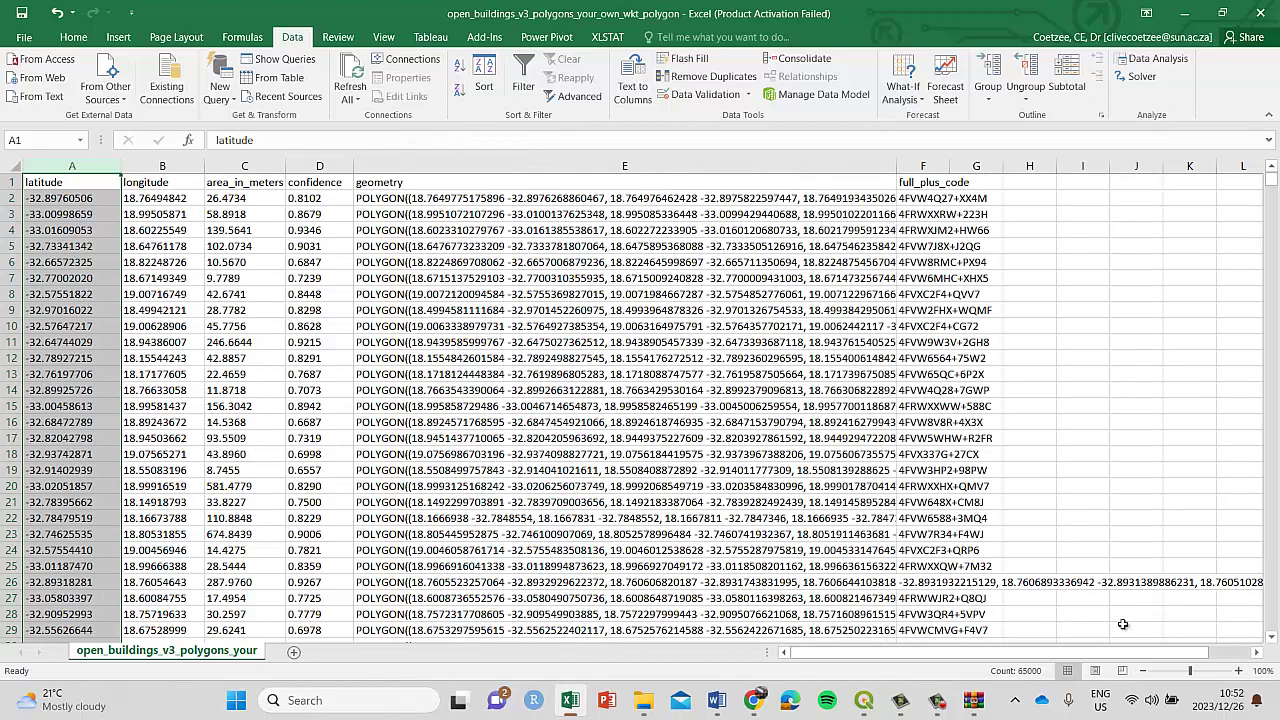
Enlarge the sheet to 130% and examine the column headers and the first building record from latitude through geometry
left_click(1240, 672)
left_click(1238, 673)
left_click(1238, 673)
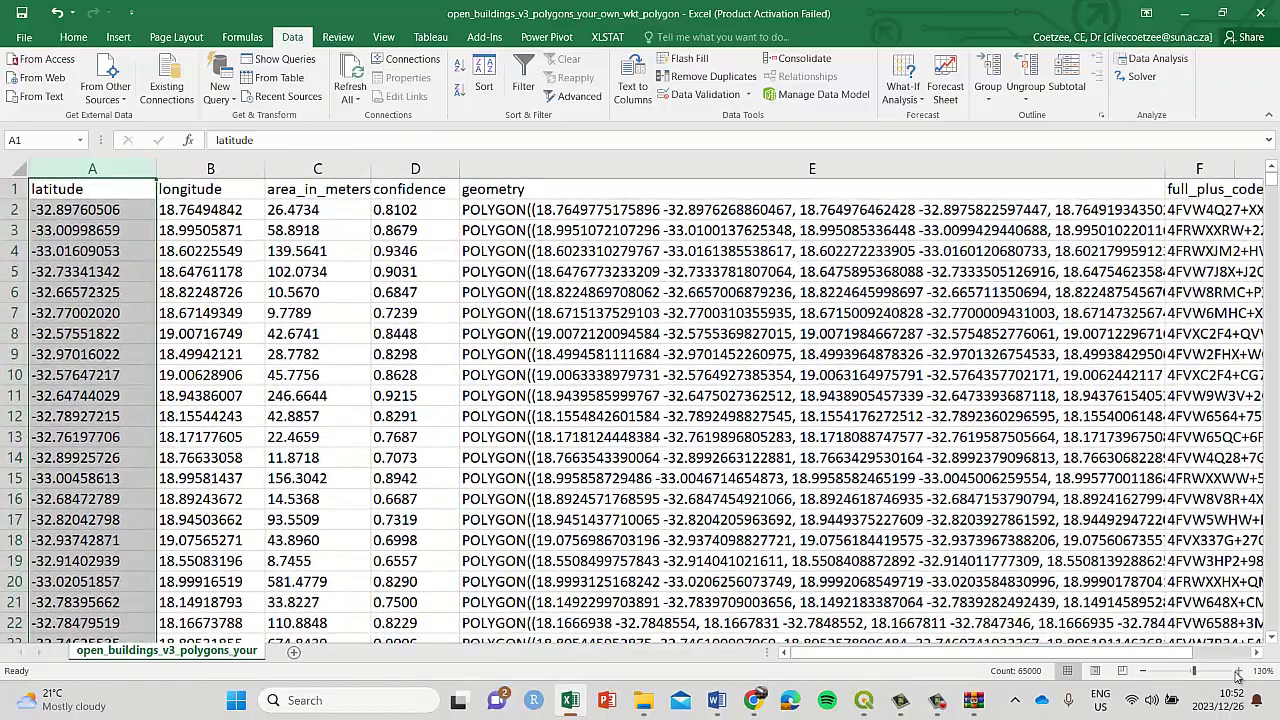
left_click(68, 190)
left_click(180, 189)
left_click(324, 189)
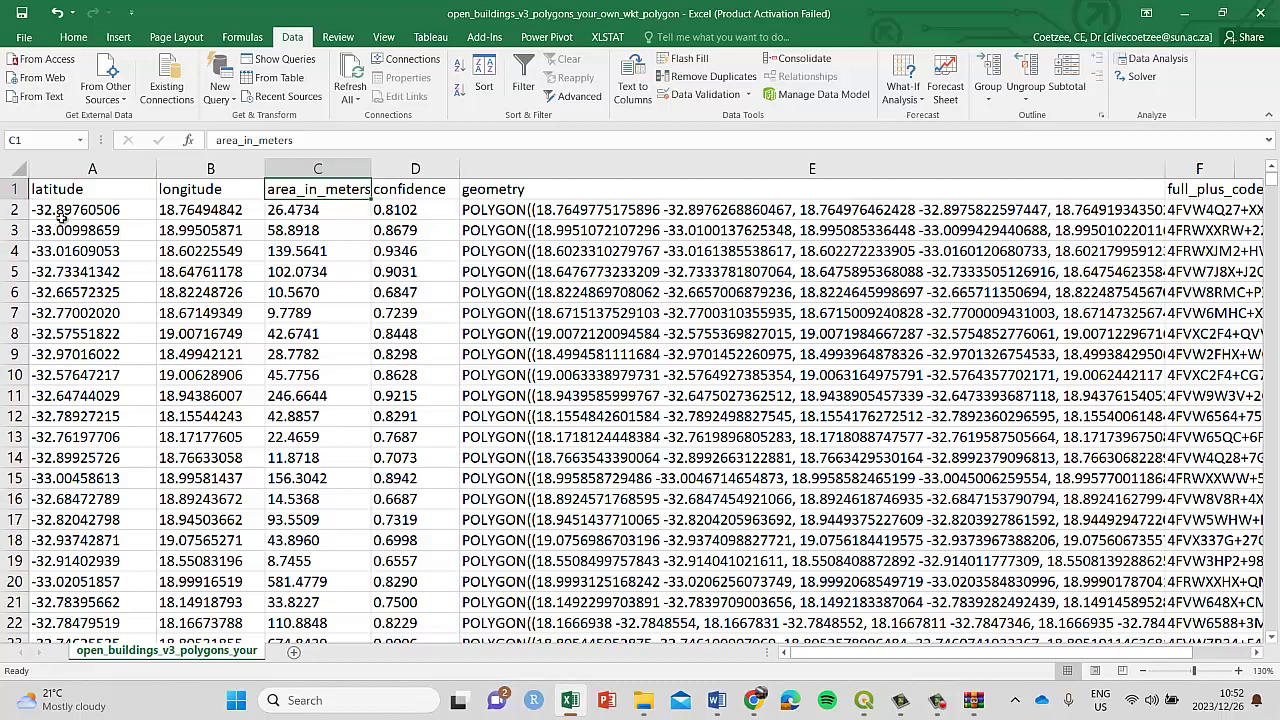
left_click_drag(62, 210, 215, 210)
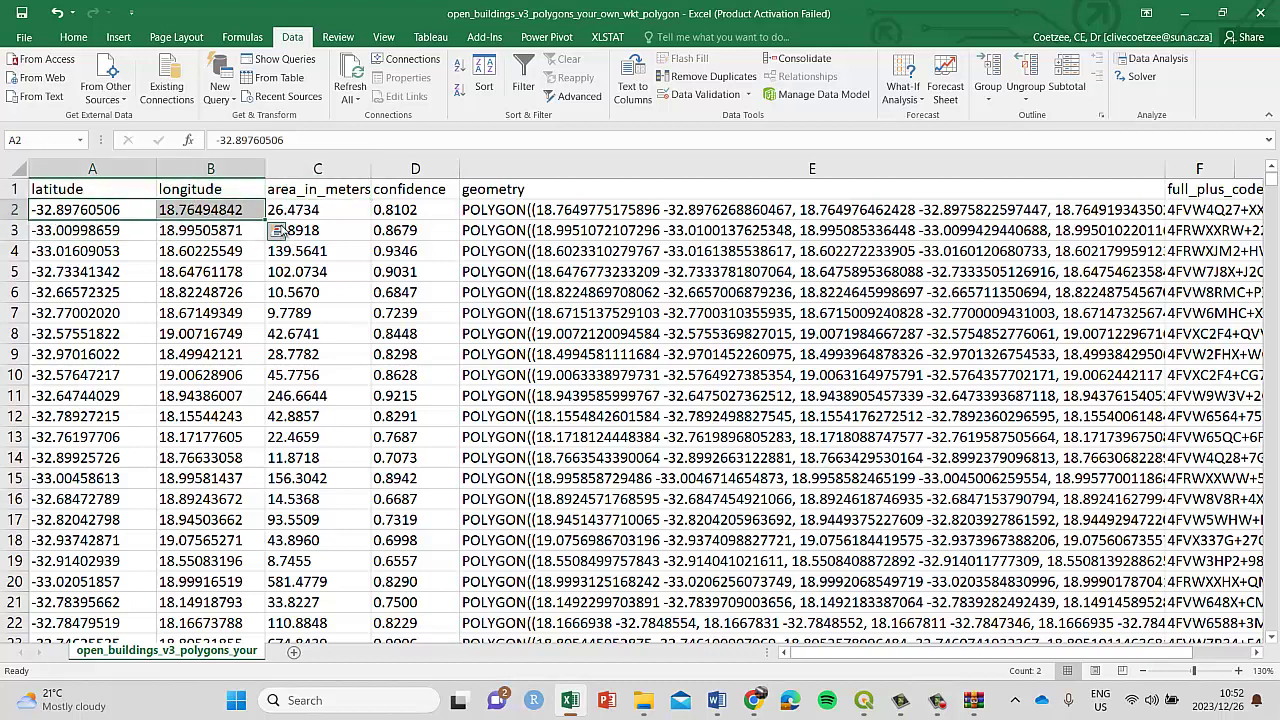
left_click(300, 212)
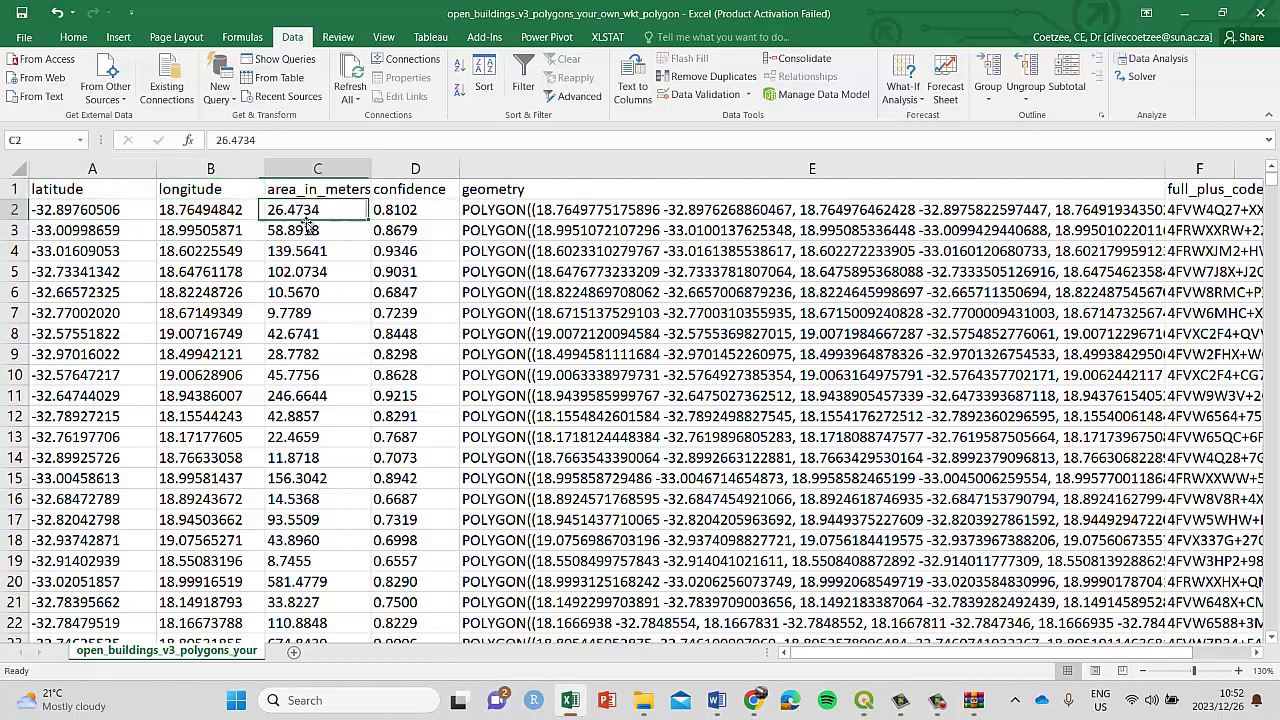
left_click(386, 214)
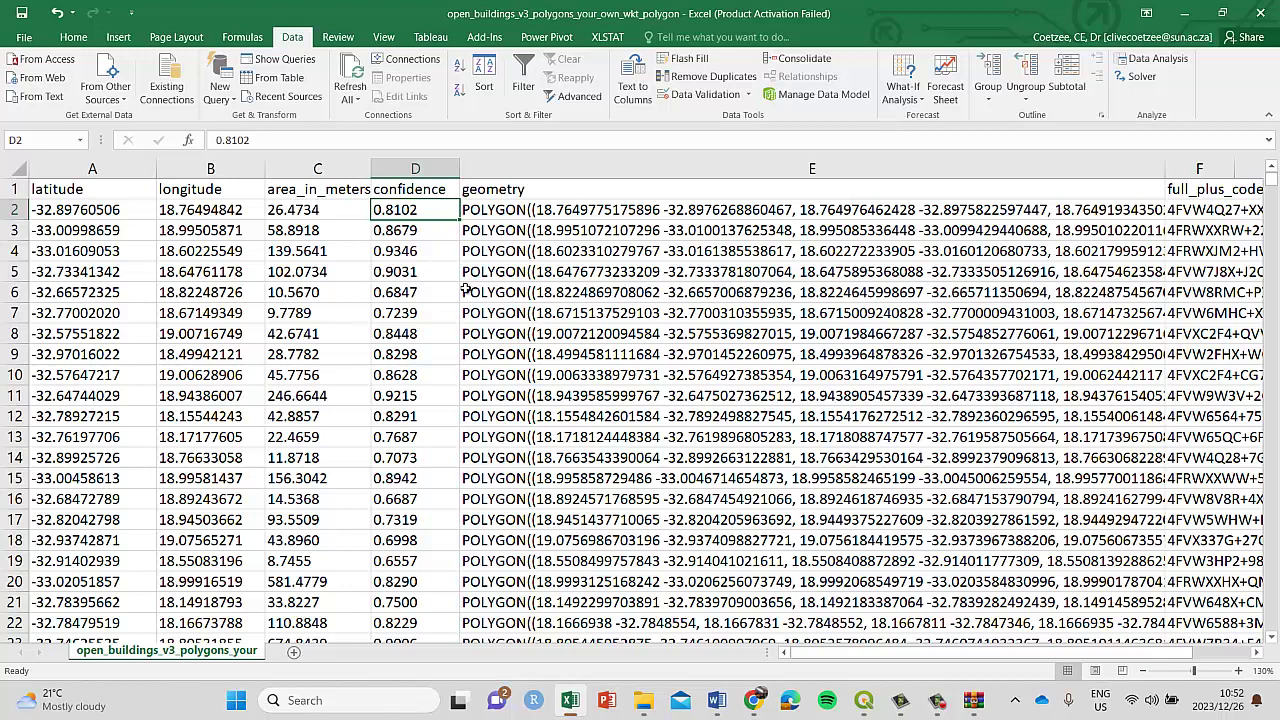
left_click(545, 214)
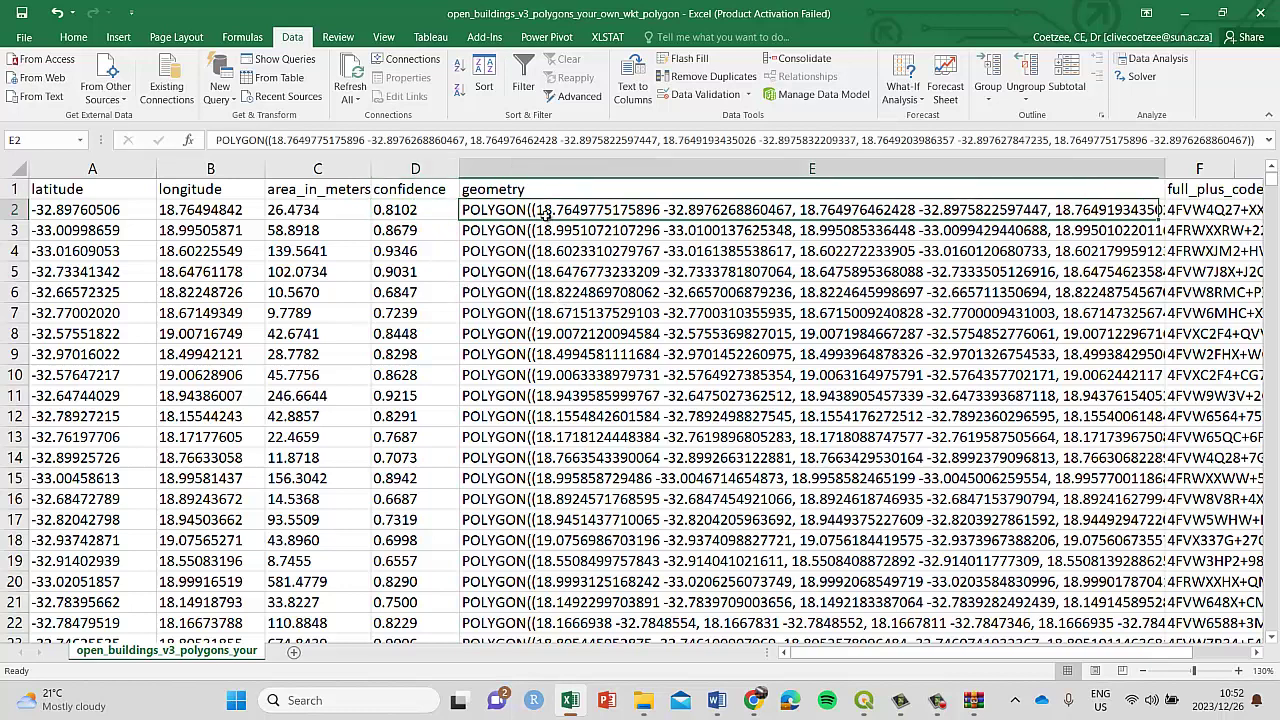
Add filters to the header row and sort the data by area_in_meters from A to Z
left_click(90, 189)
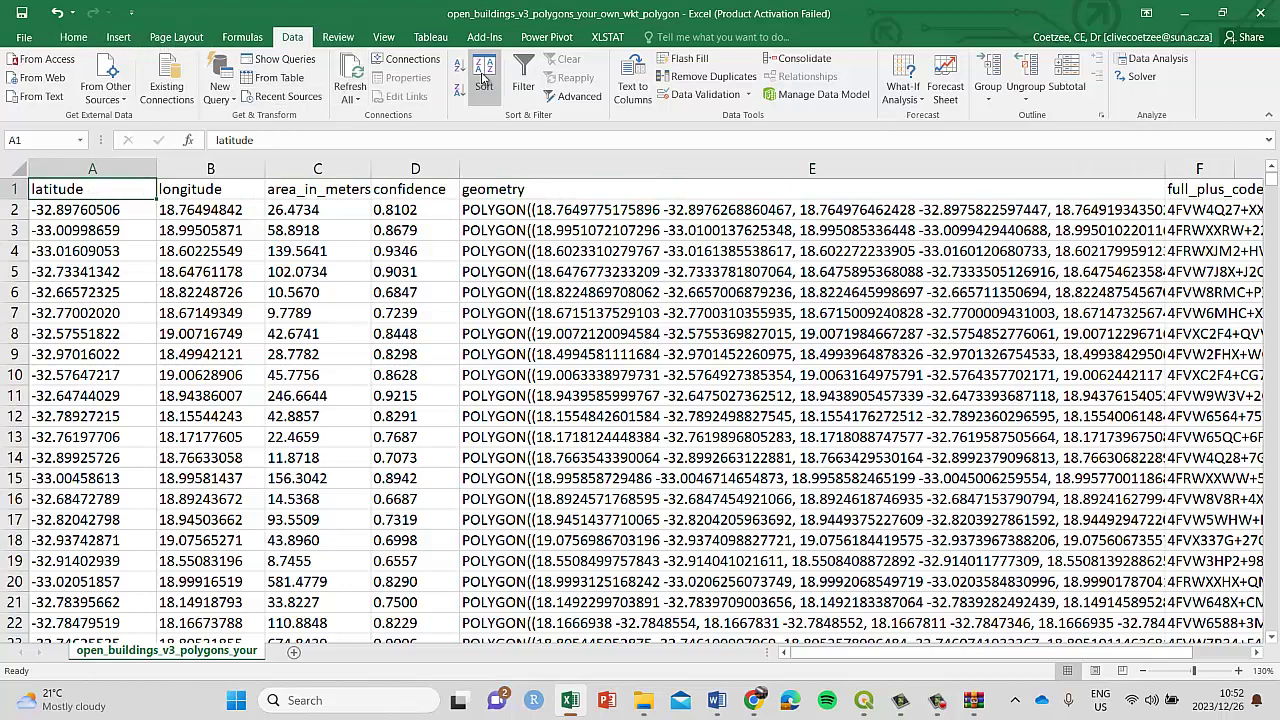
left_click(523, 75)
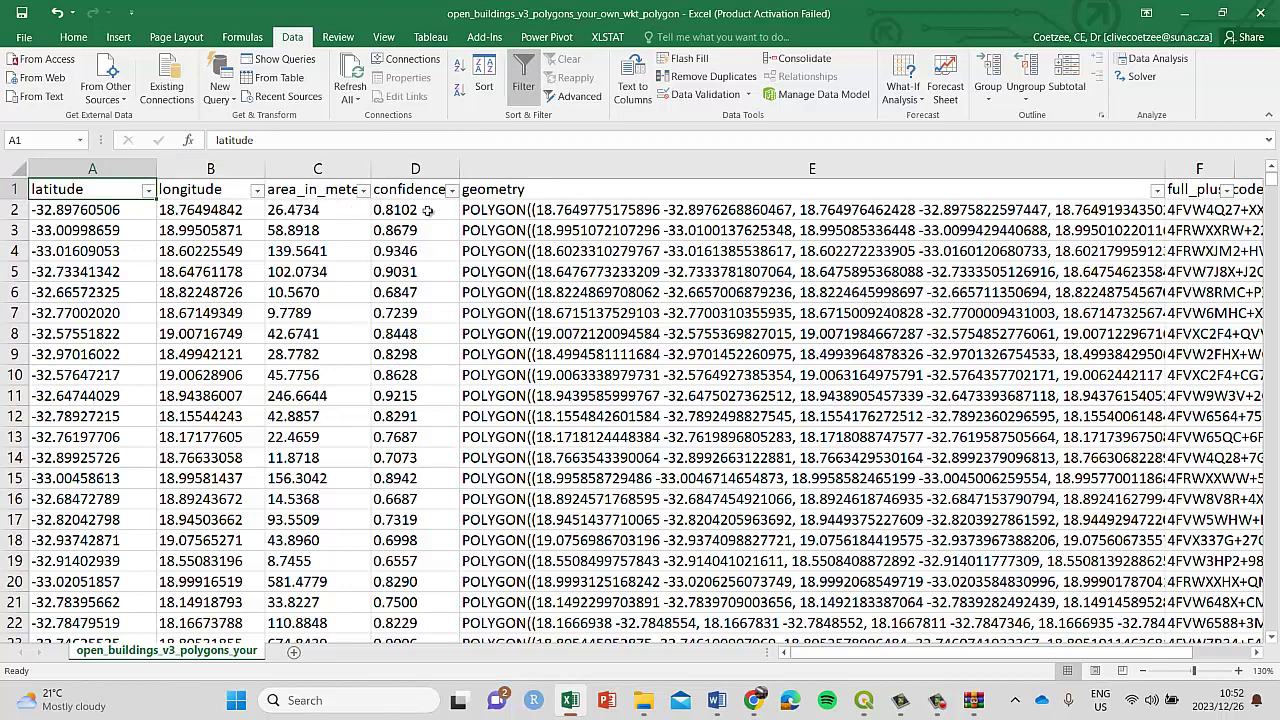
left_click(363, 190)
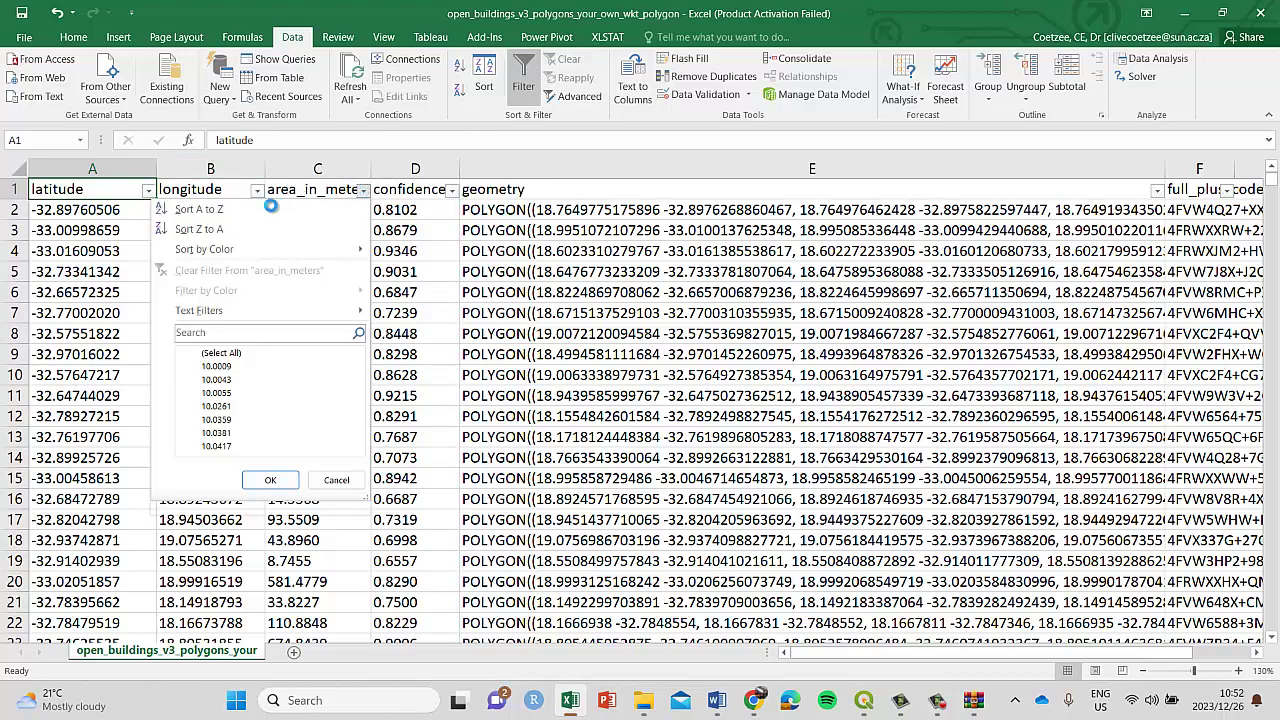
left_click(199, 209)
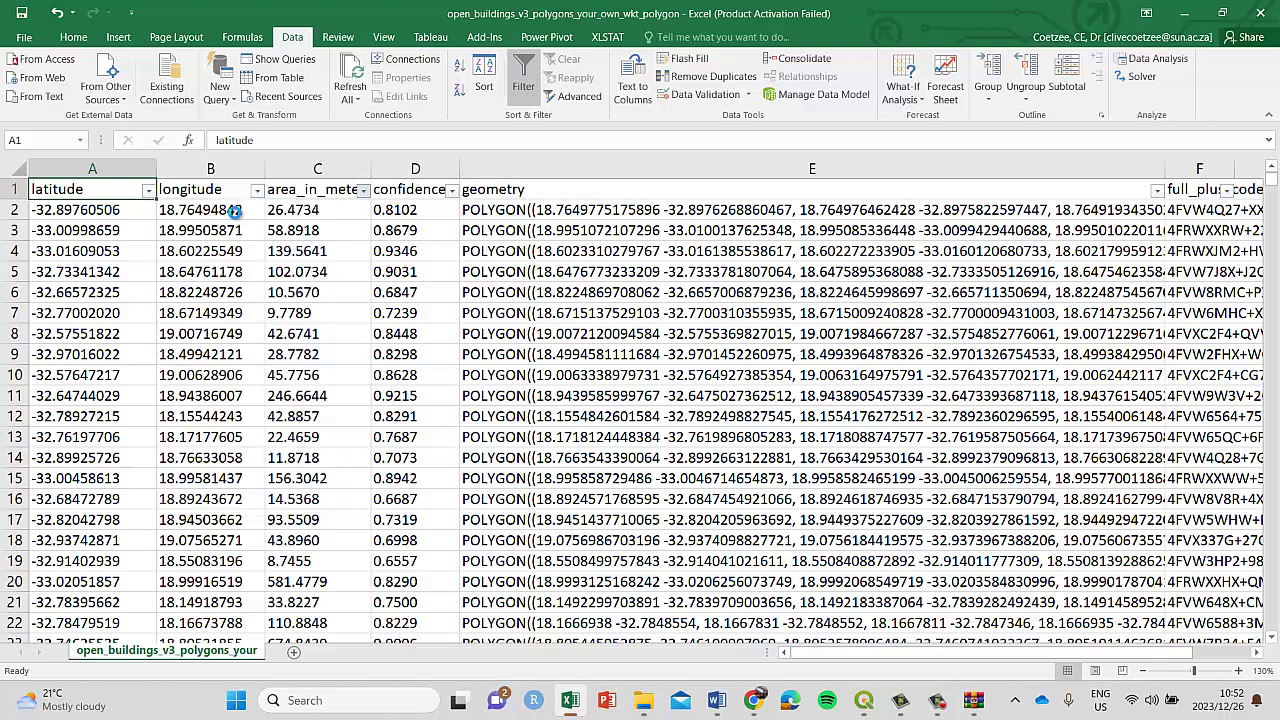
left_click(299, 210)
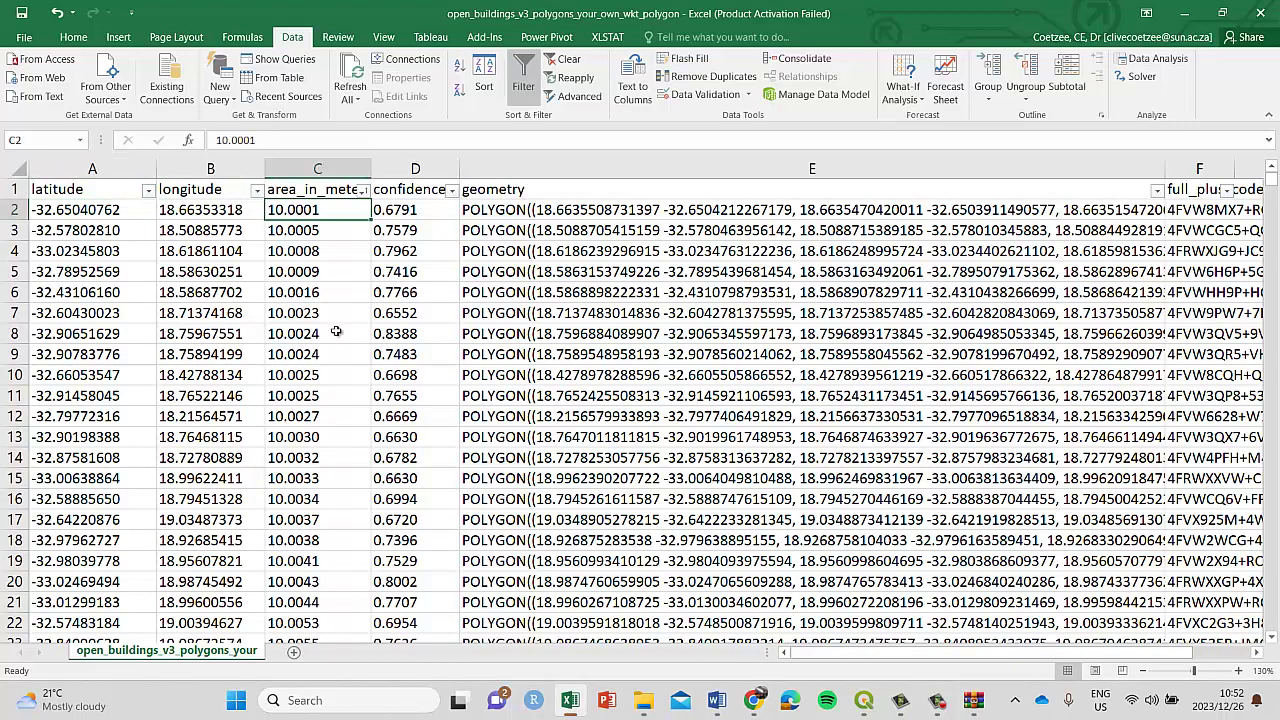
Select all area_in_meters and confidence values from C2 down to D65000
scroll(336, 332, "down", 18)
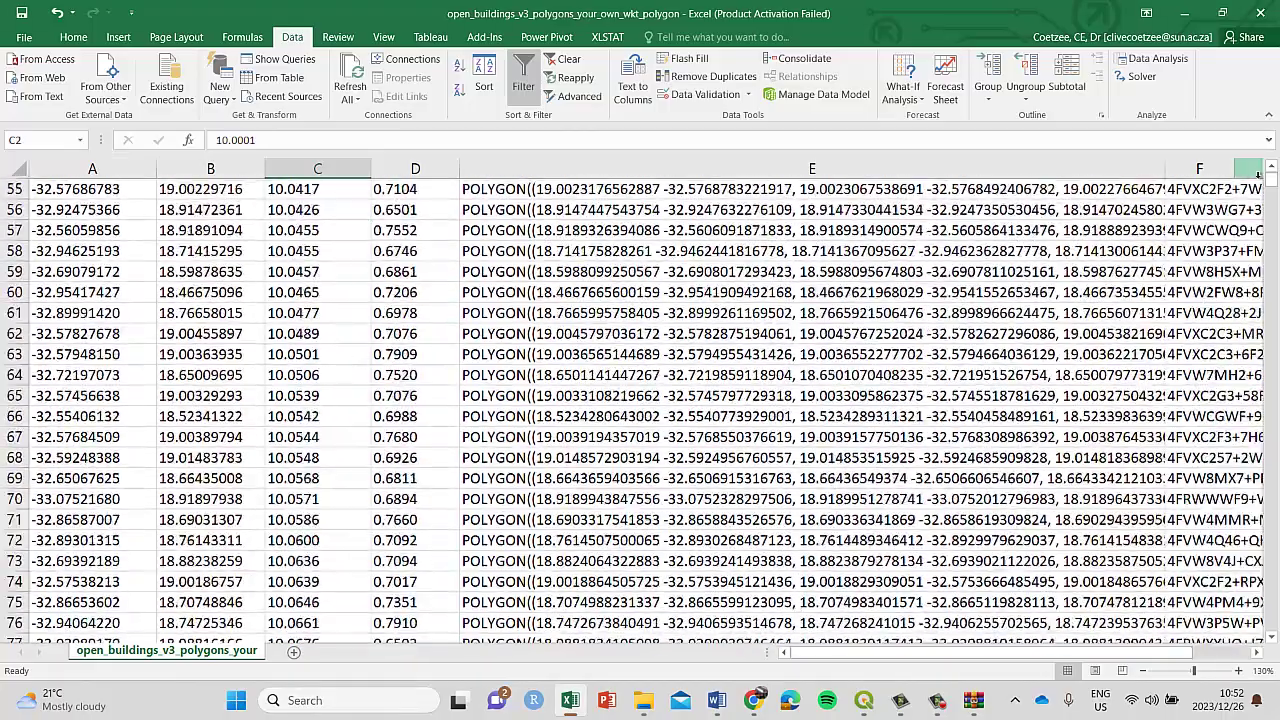
mouse_move(1258, 173)
left_mouse_down()
mouse_move(1260, 253)
mouse_move(1266, 173)
left_mouse_up()
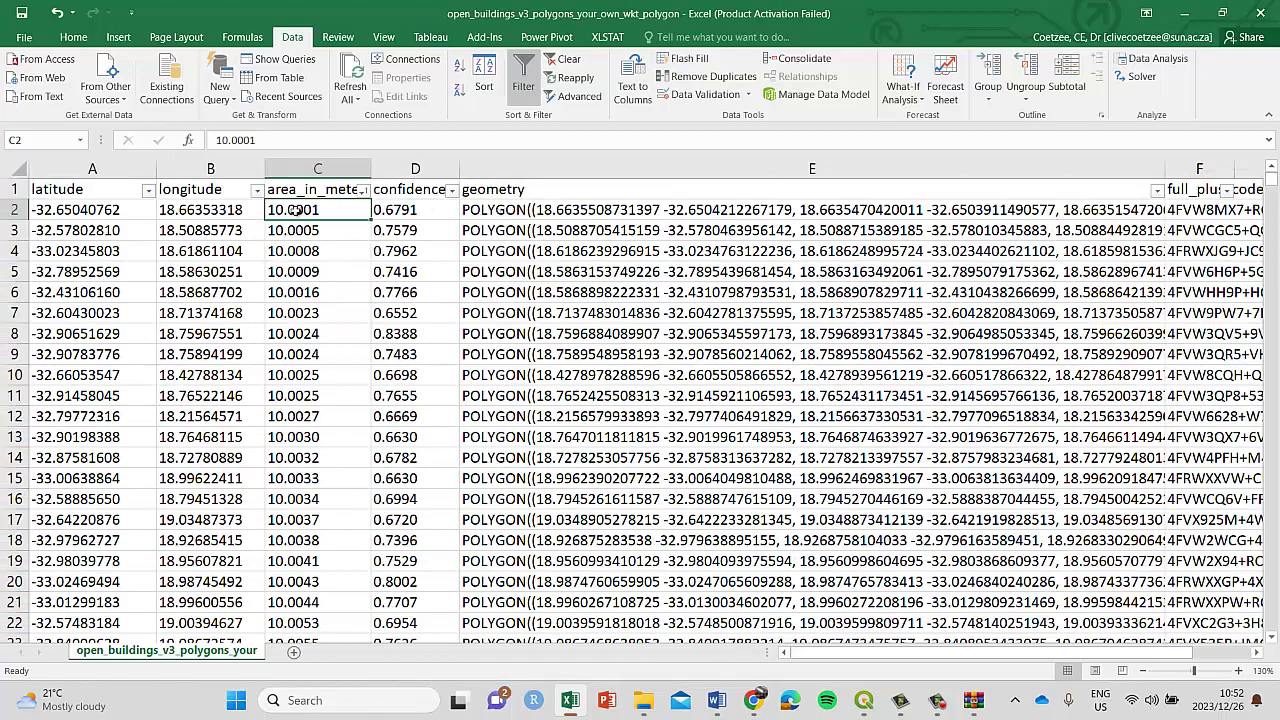
scroll(313, 443, "down", 7)
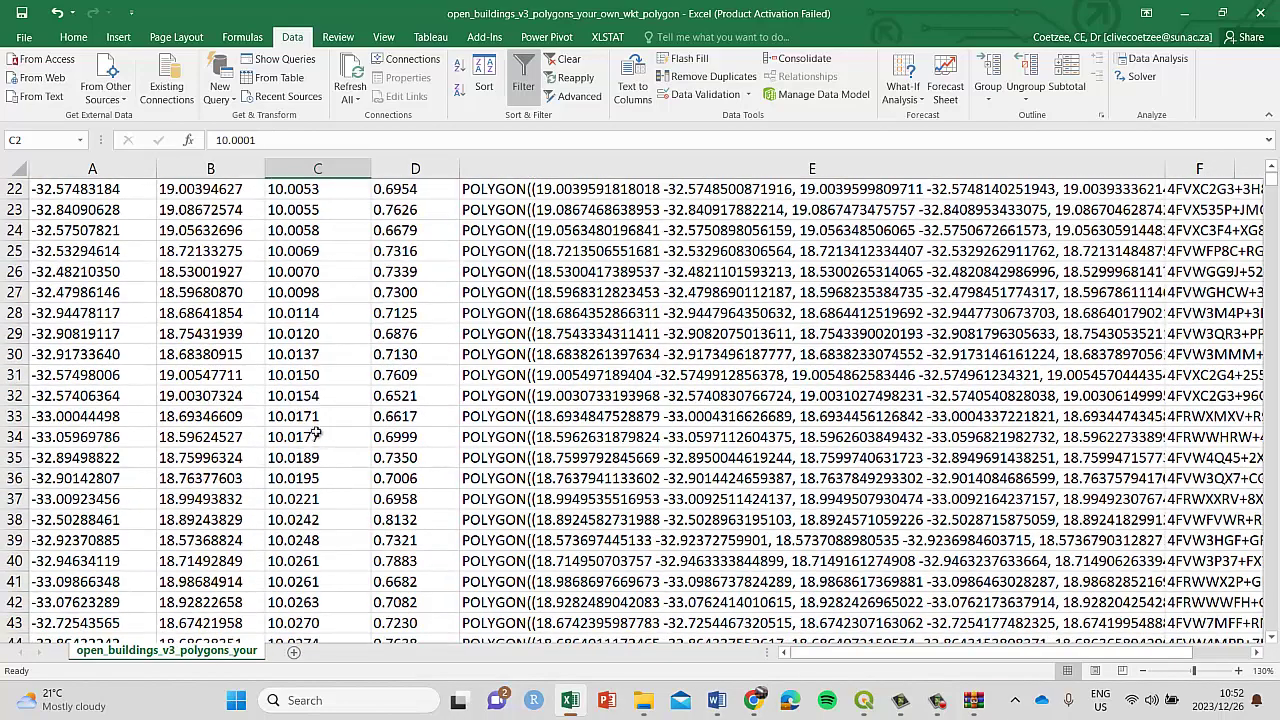
scroll(317, 437, "up", 7)
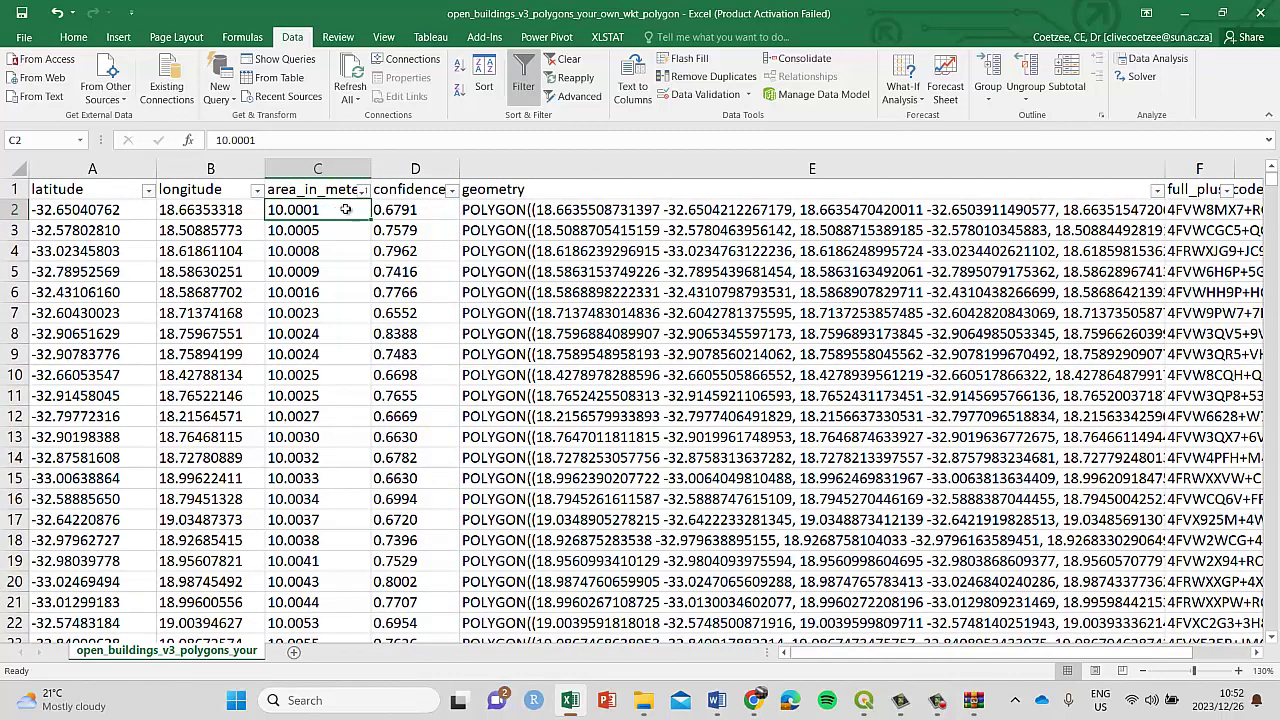
left_click_drag(347, 210, 375, 222)
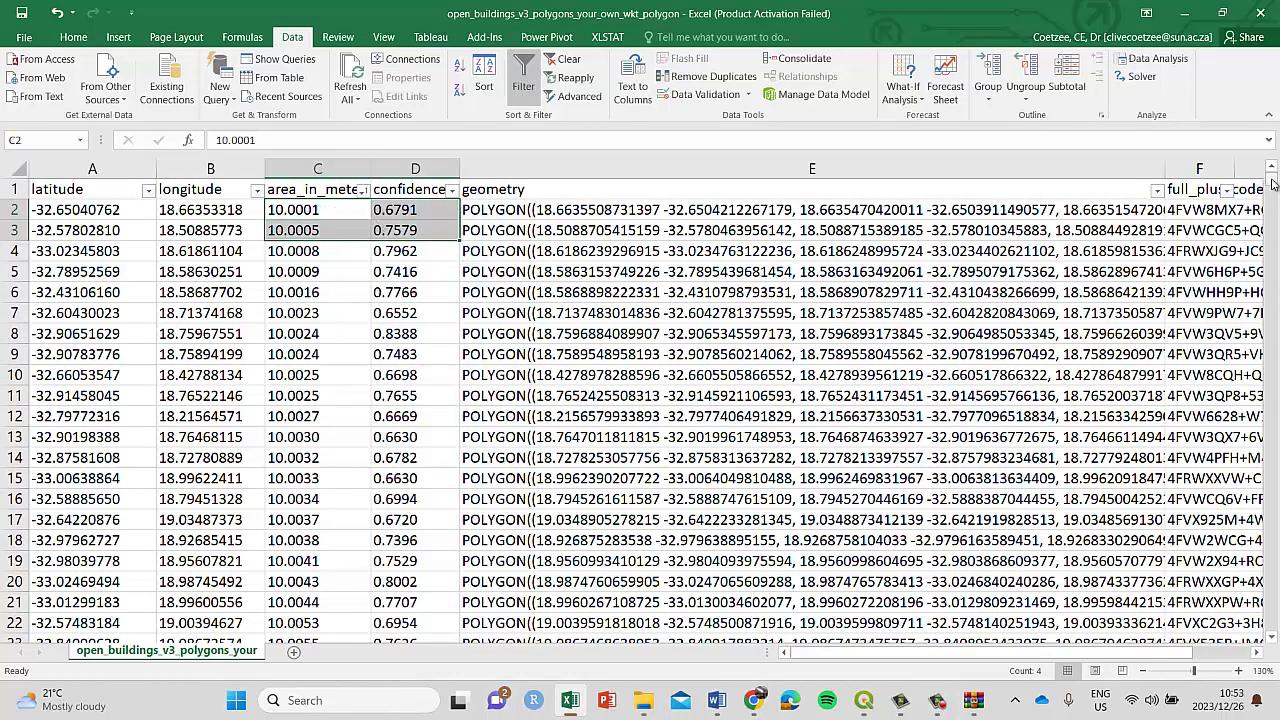
left_click_drag(1270, 182, 1270, 630)
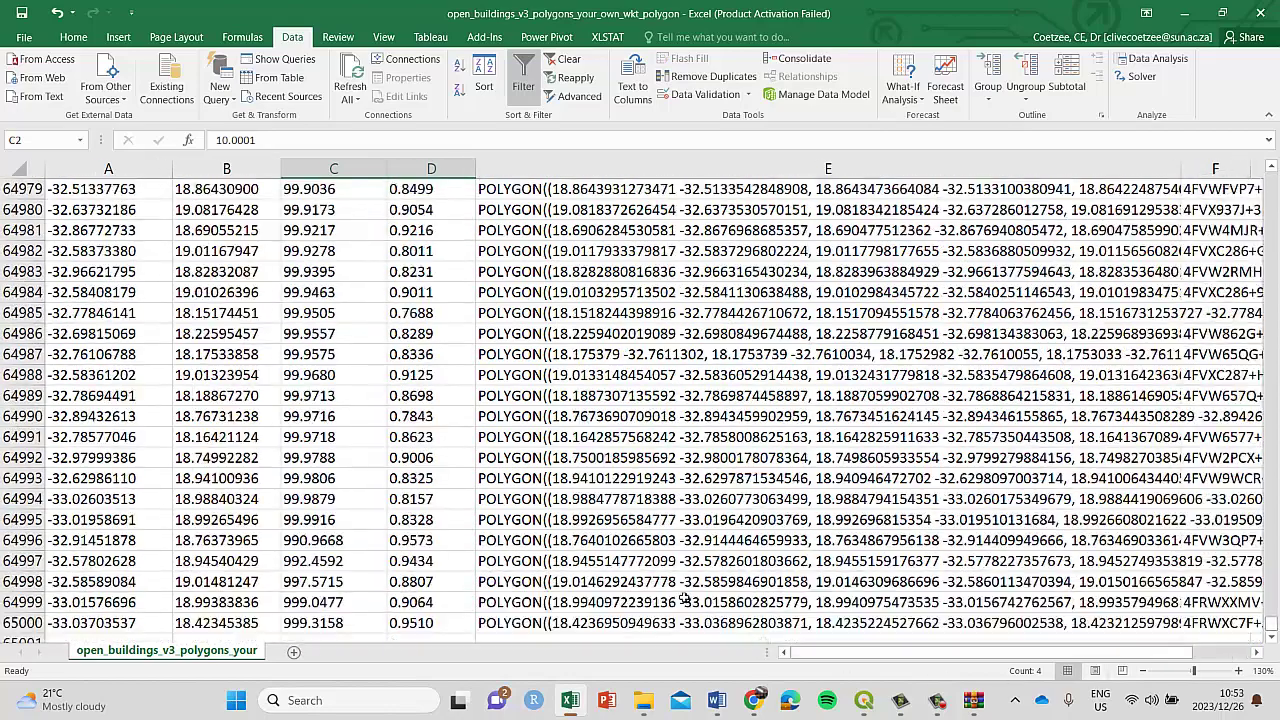
scroll(685, 598, "down", 1)
left_click(422, 561, "shift")
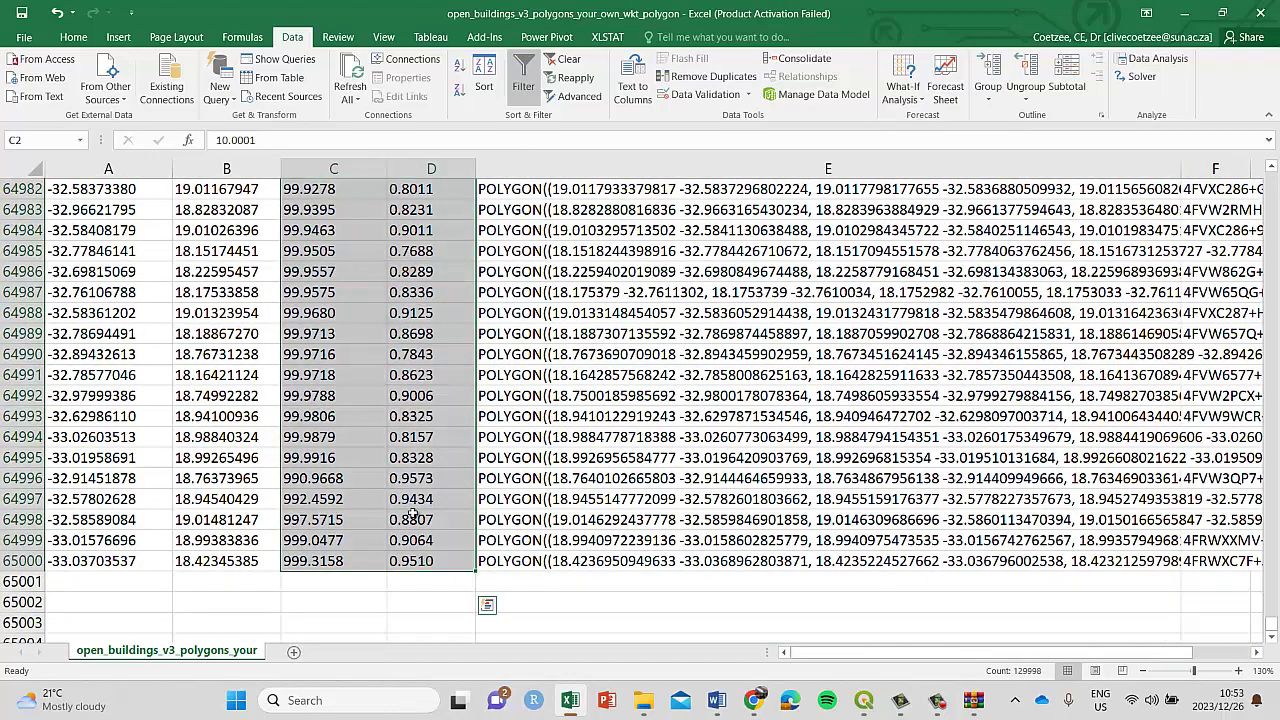
right_click(416, 515)
left_click(464, 446)
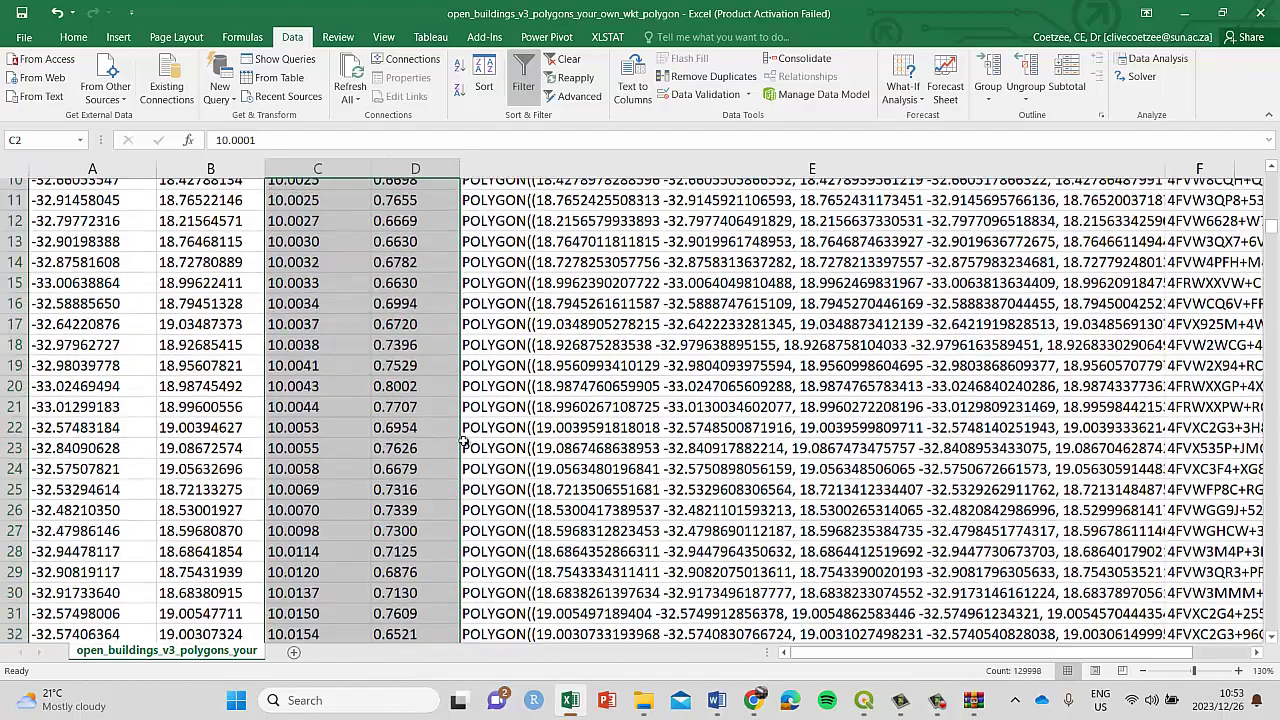
key("Escape")
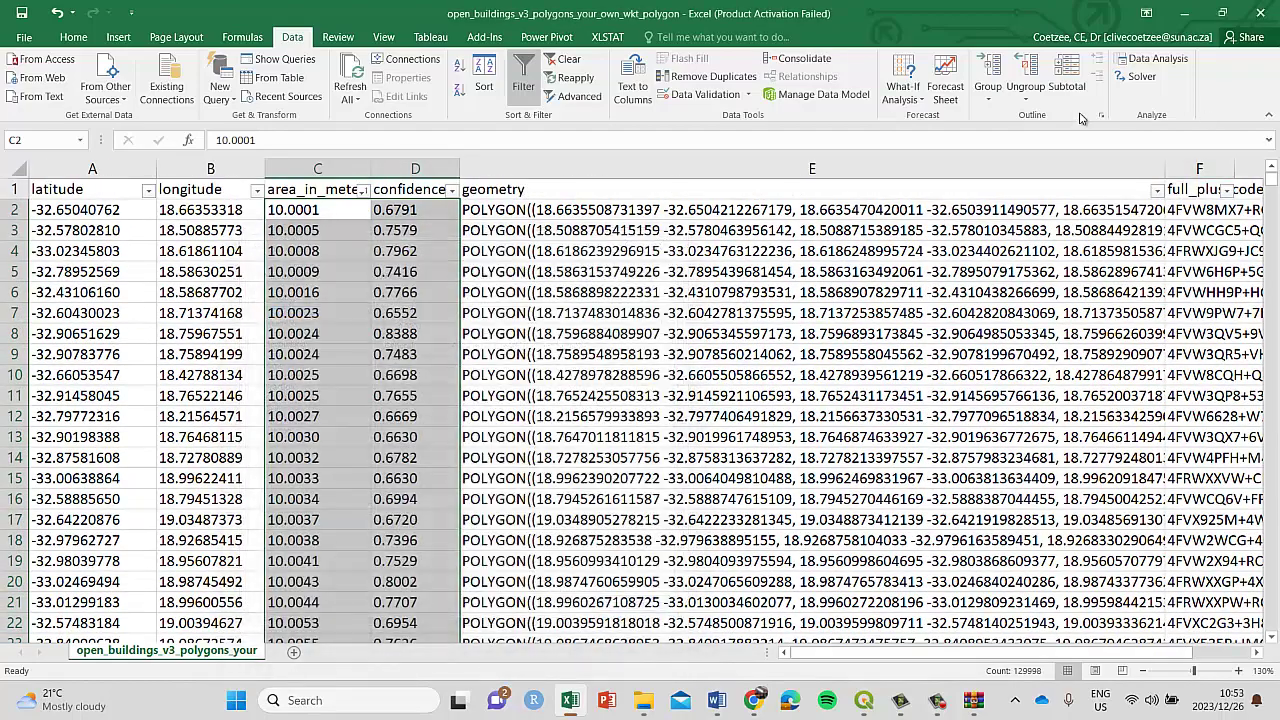
Replace every "." with "," in the selected area_in_meters and confidence values, and close the Find and Replace dialog
left_click(73, 37)
left_click(1222, 68)
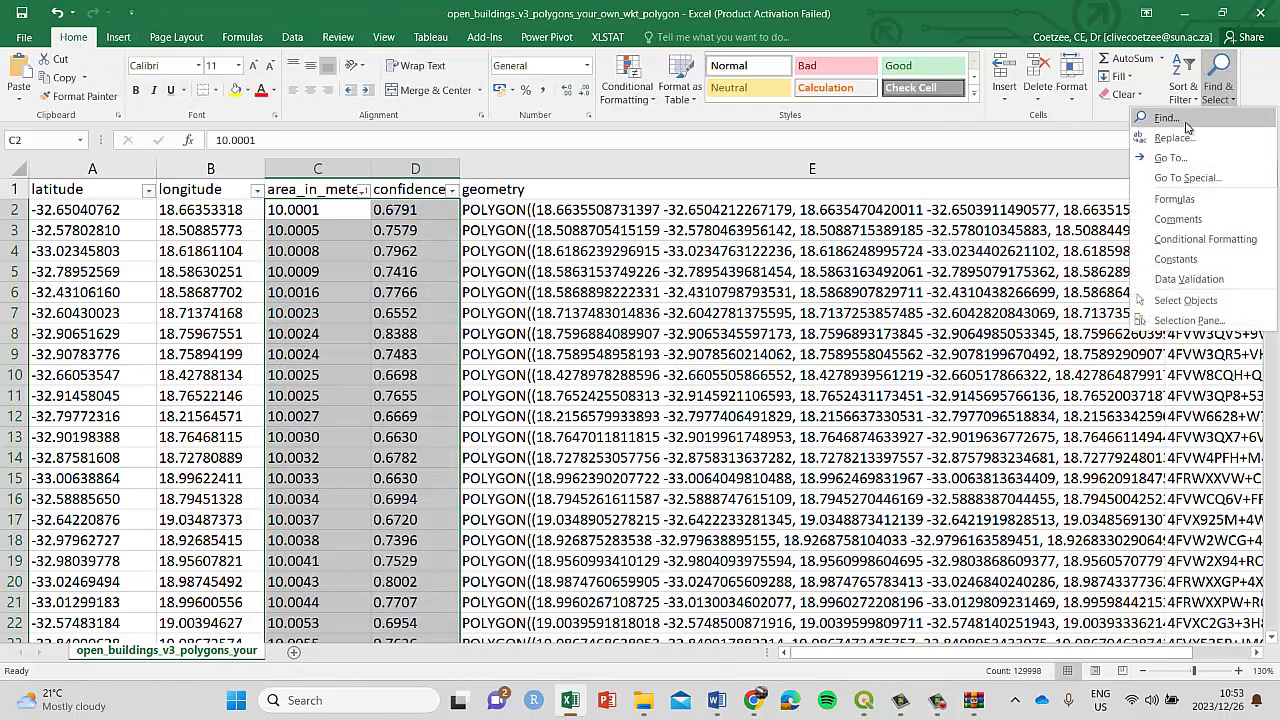
left_click(1188, 127)
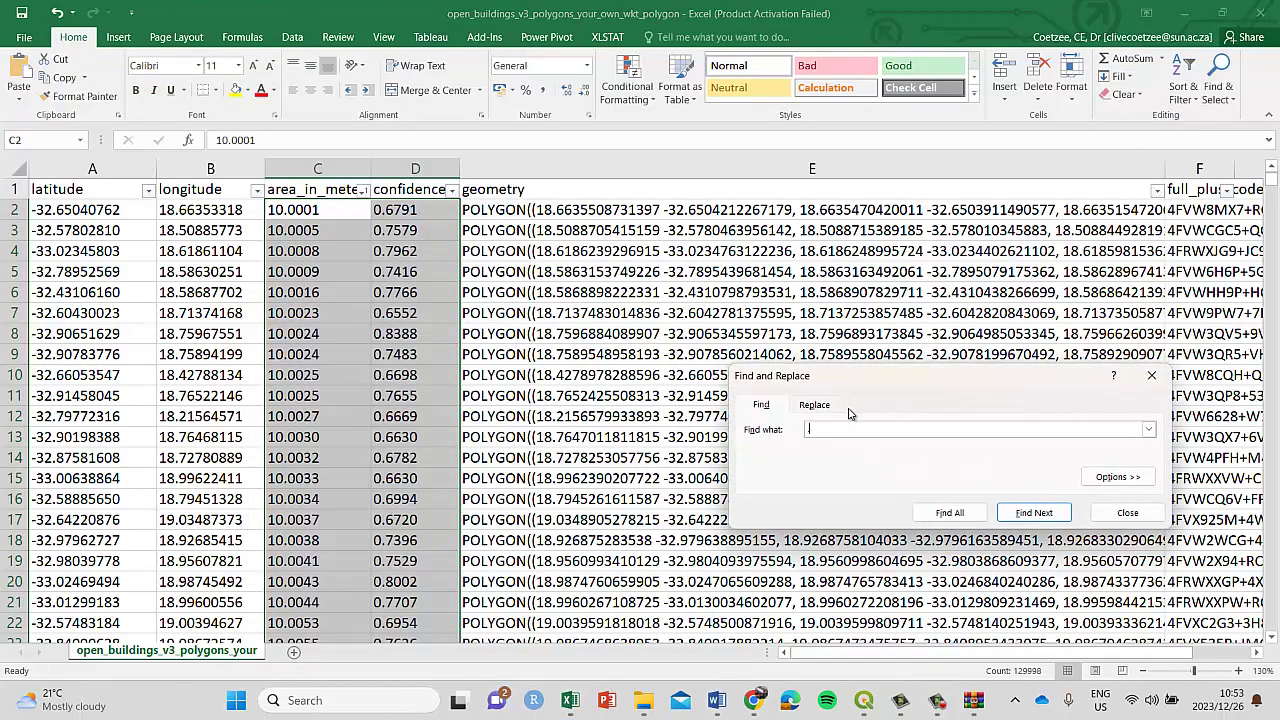
type(".")
left_click(812, 405)
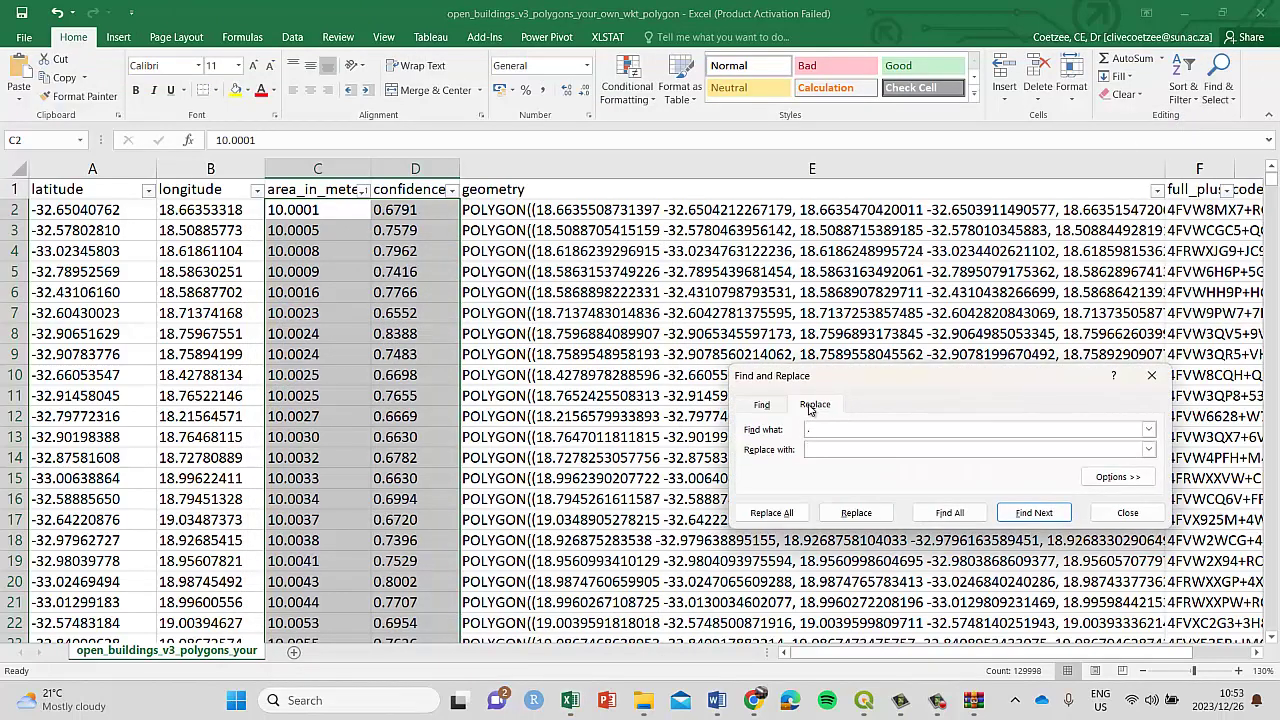
left_click(840, 449)
type(",")
left_click(771, 512)
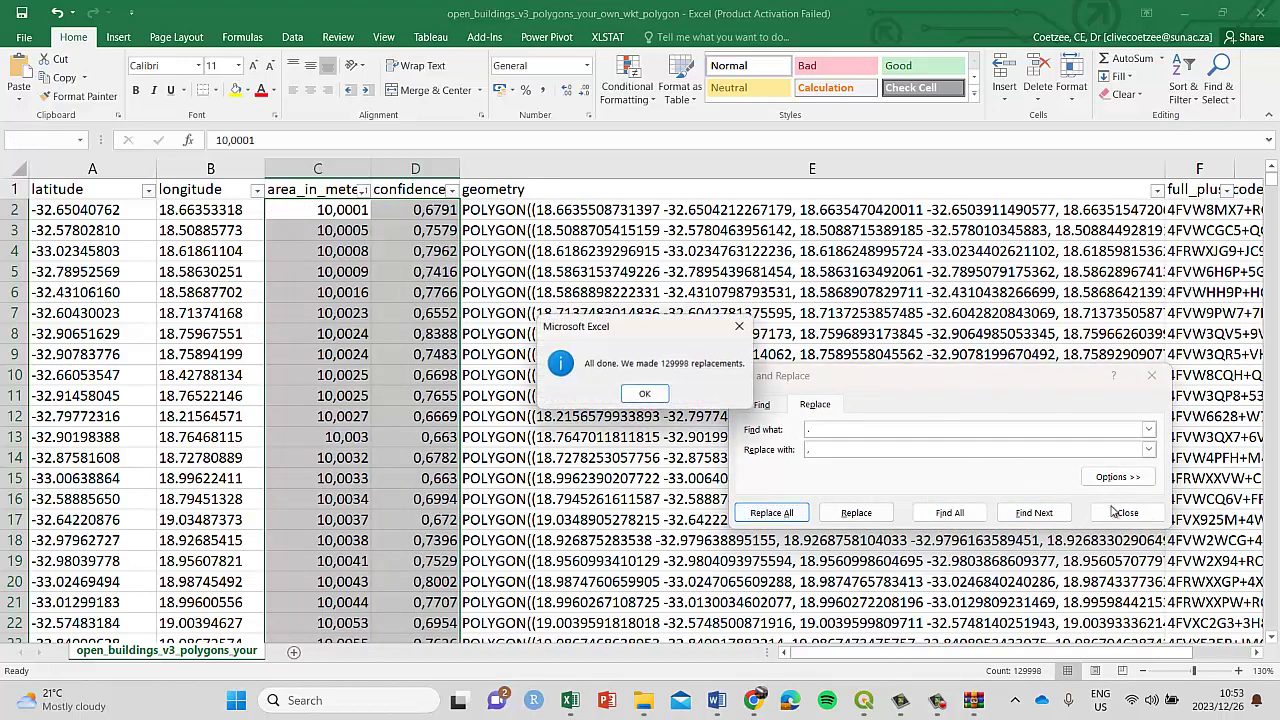
left_click(652, 394)
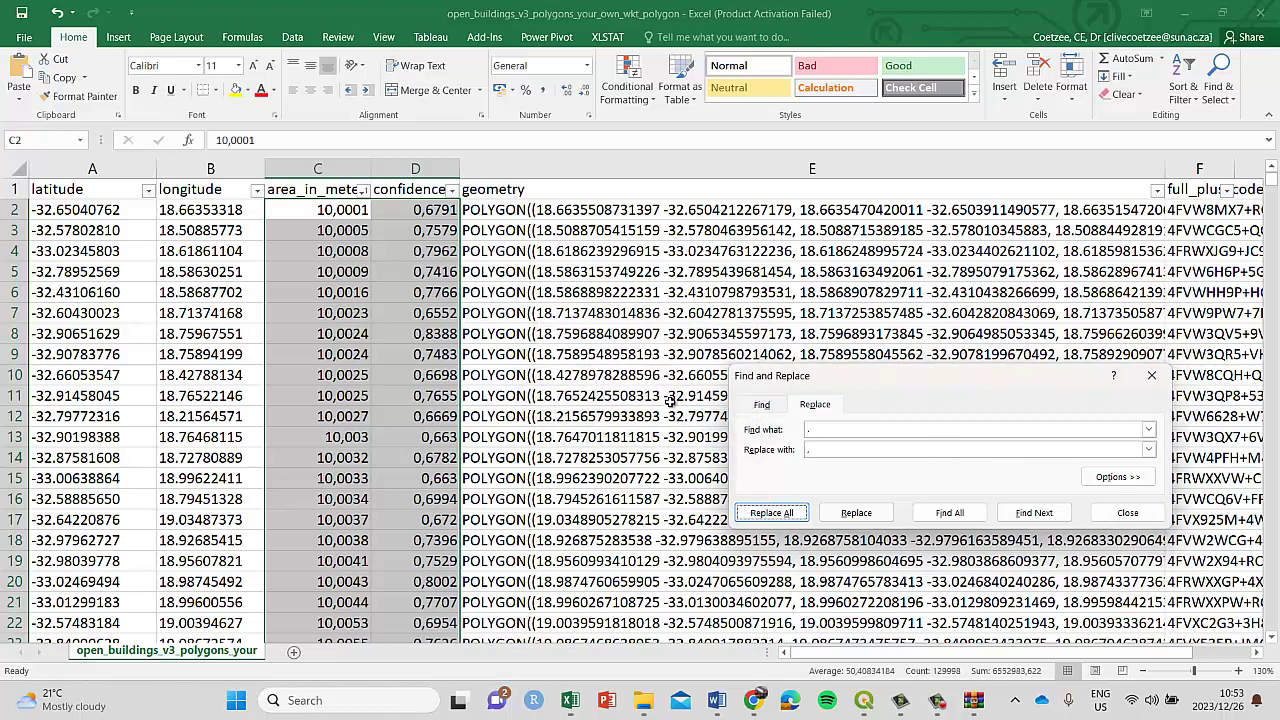
left_click(1127, 512)
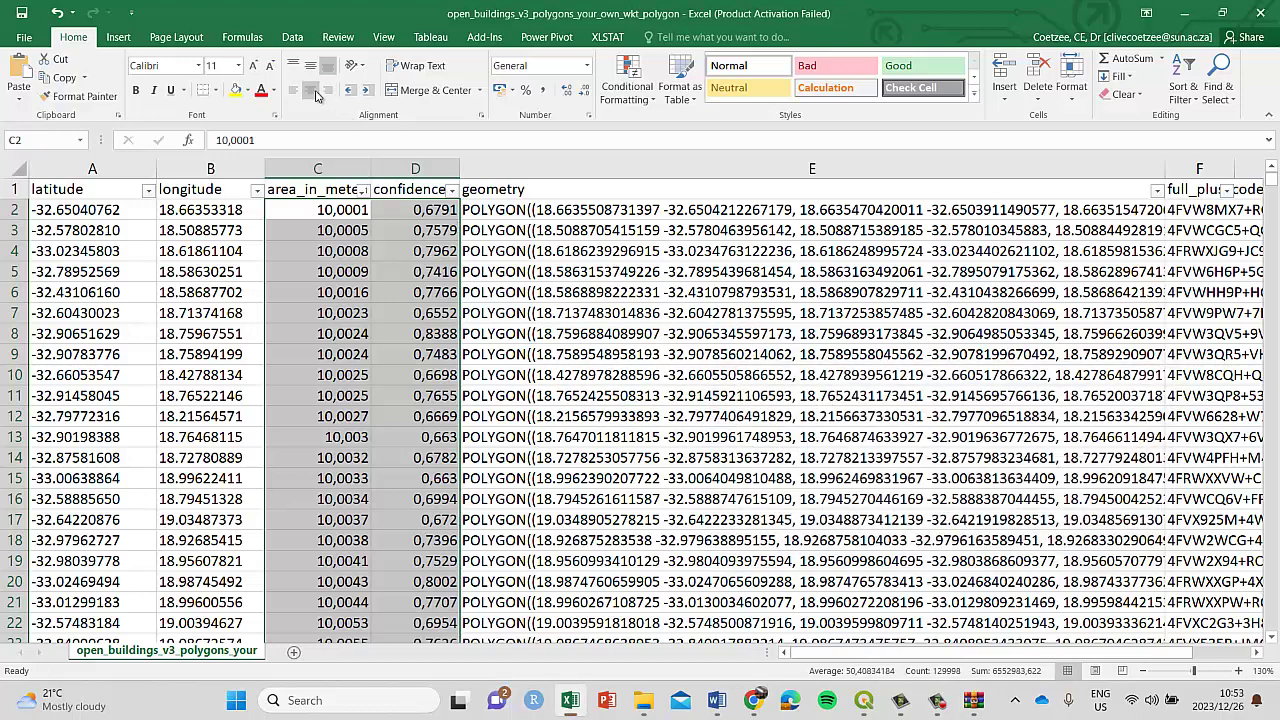
Center the selected area_in_meters and confidence values and sort the data by area_in_meters from smallest to largest
left_click(314, 92)
left_click(362, 191)
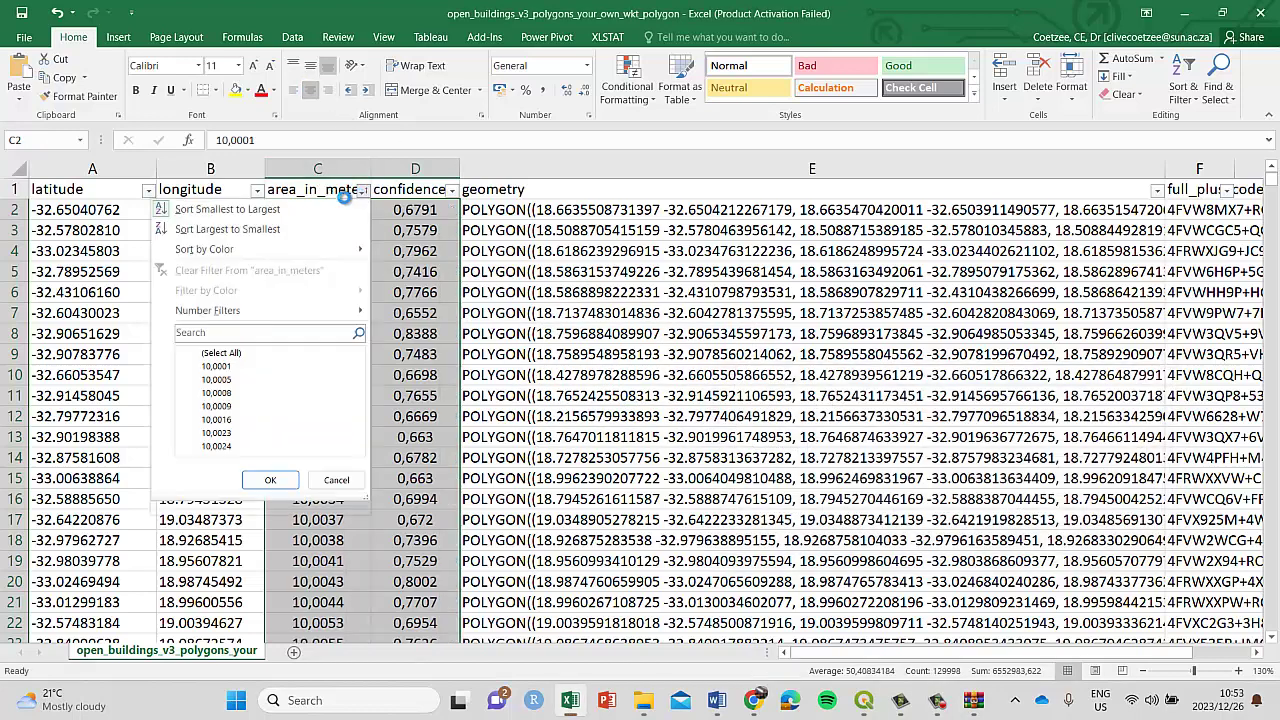
left_click(256, 212)
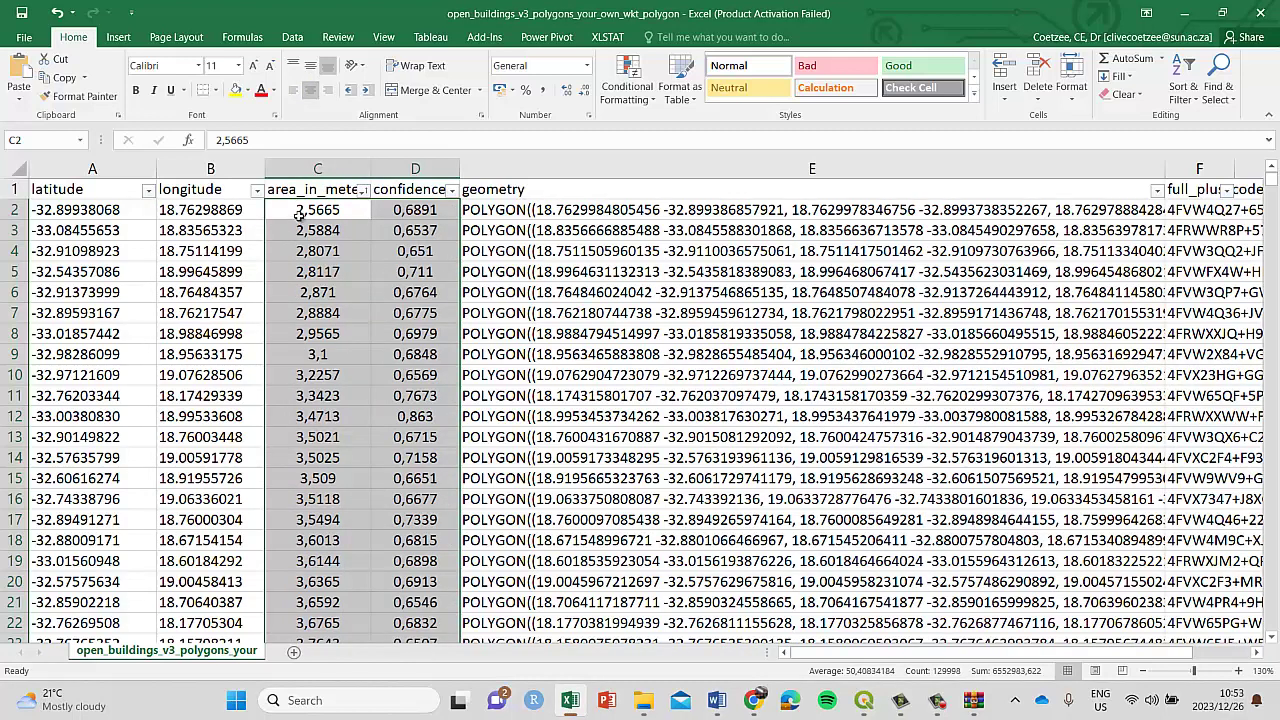
Examine the sorted area_in_meters and confidence values down to row 65000, and the first record's latitude through confidence
left_click(298, 214)
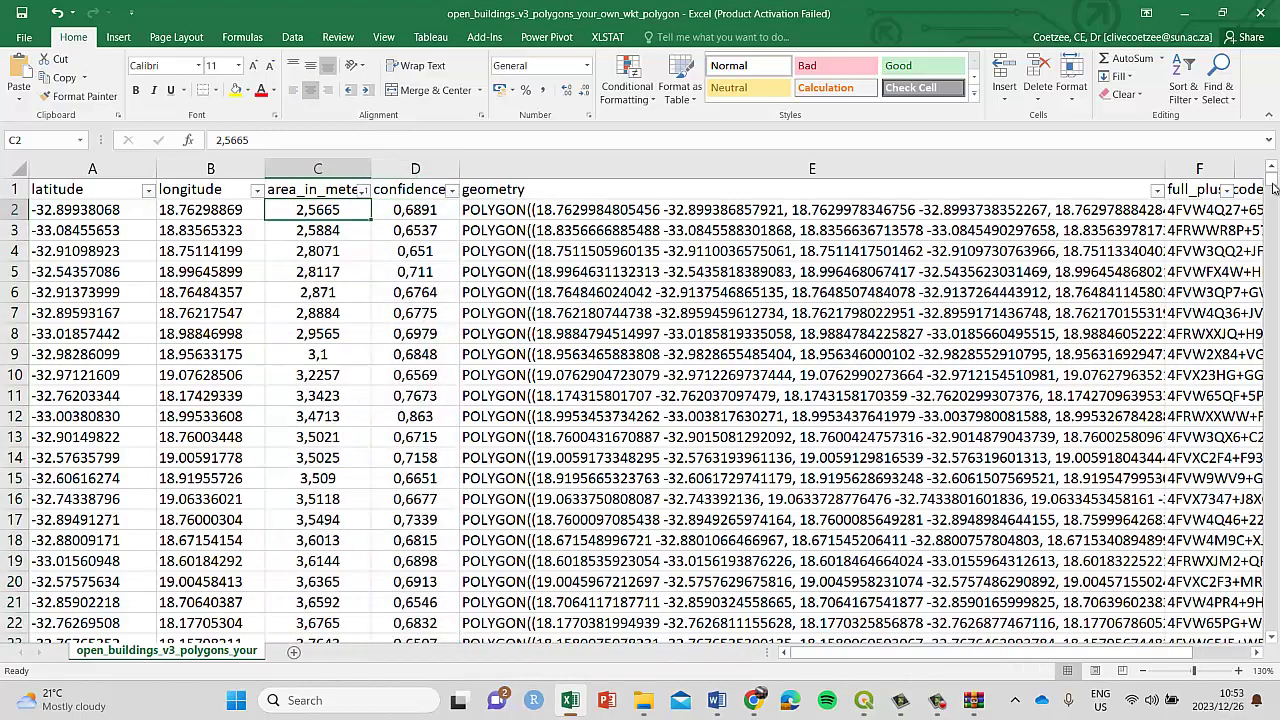
left_click_drag(1271, 180, 1271, 712)
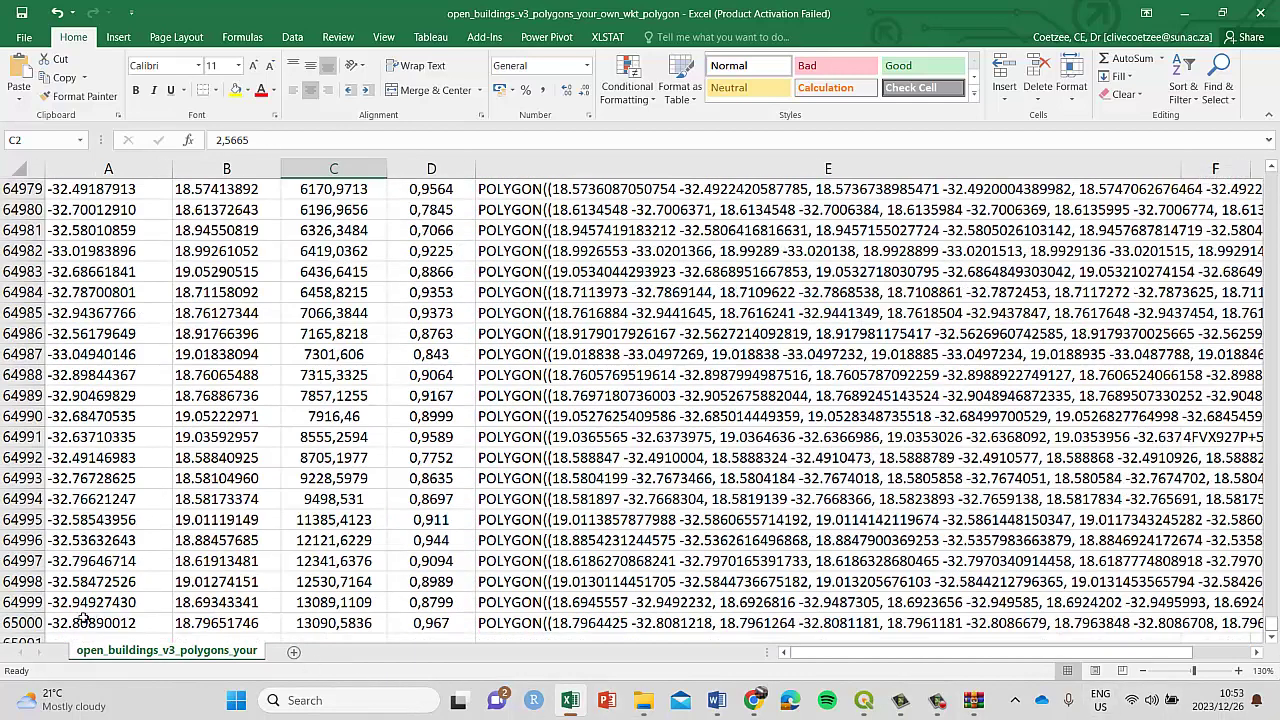
left_click(306, 623)
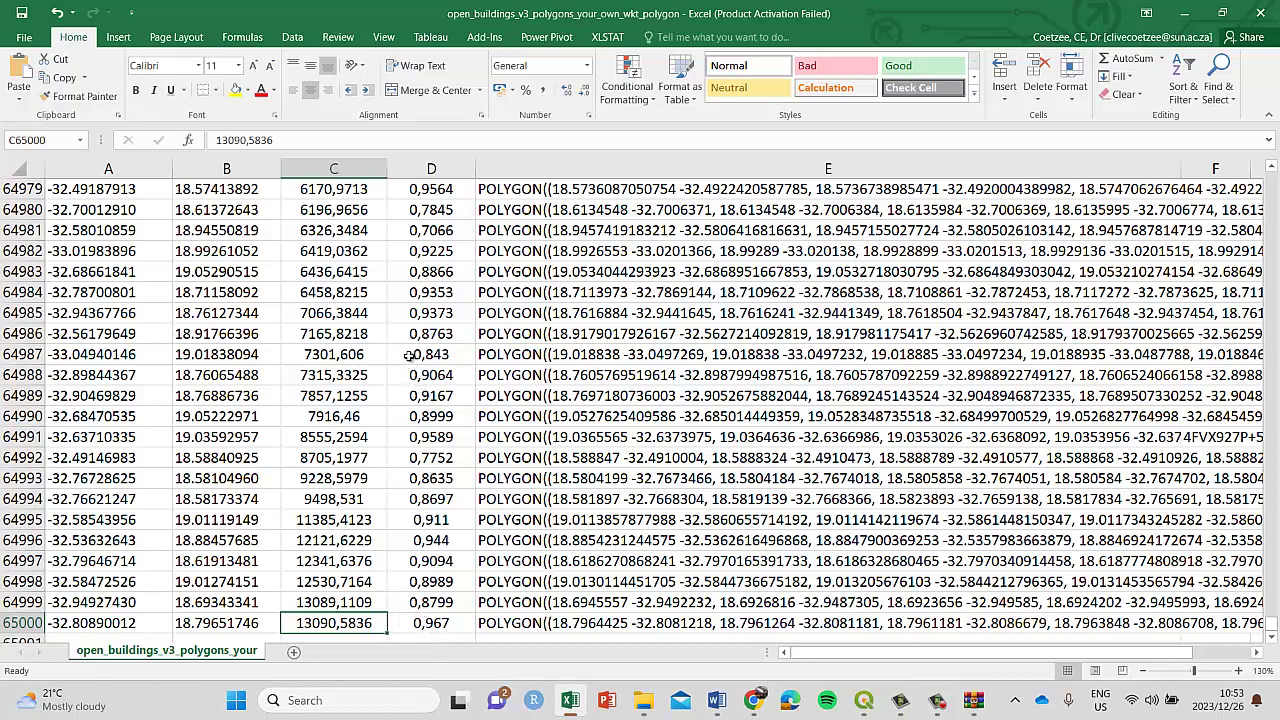
left_click_drag(431, 313, 384, 628)
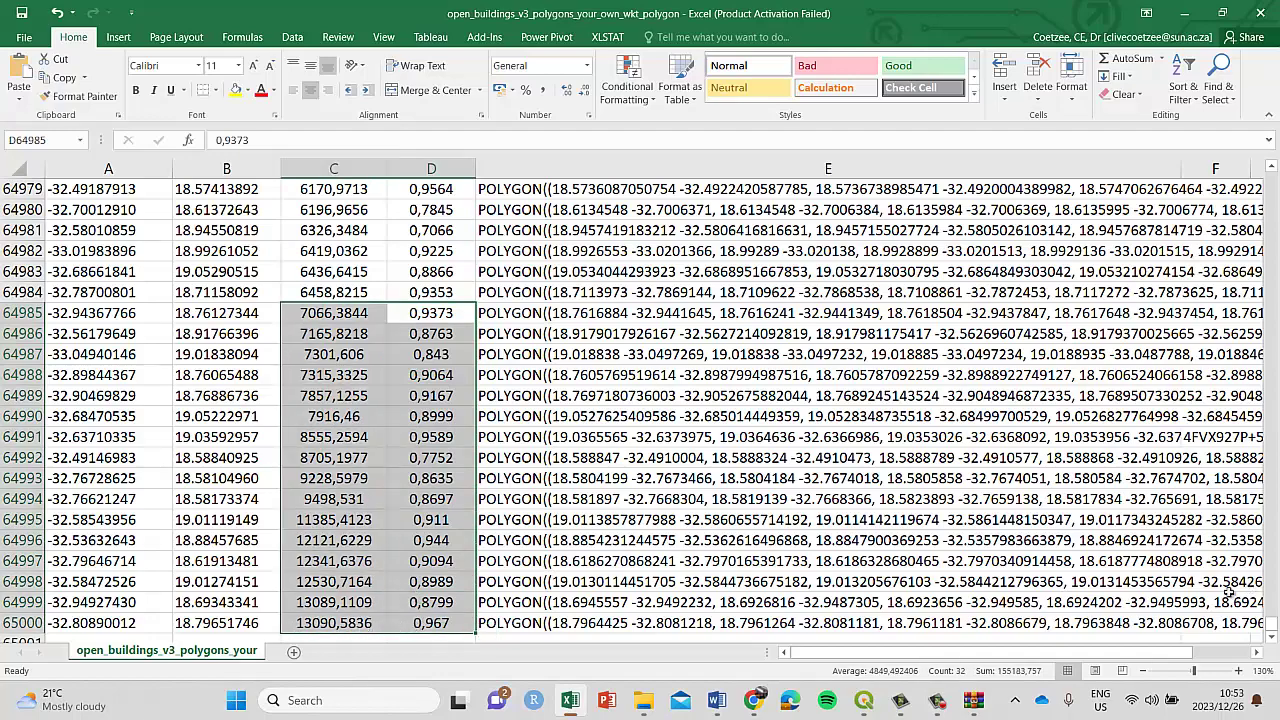
left_click_drag(1272, 628, 1272, 172)
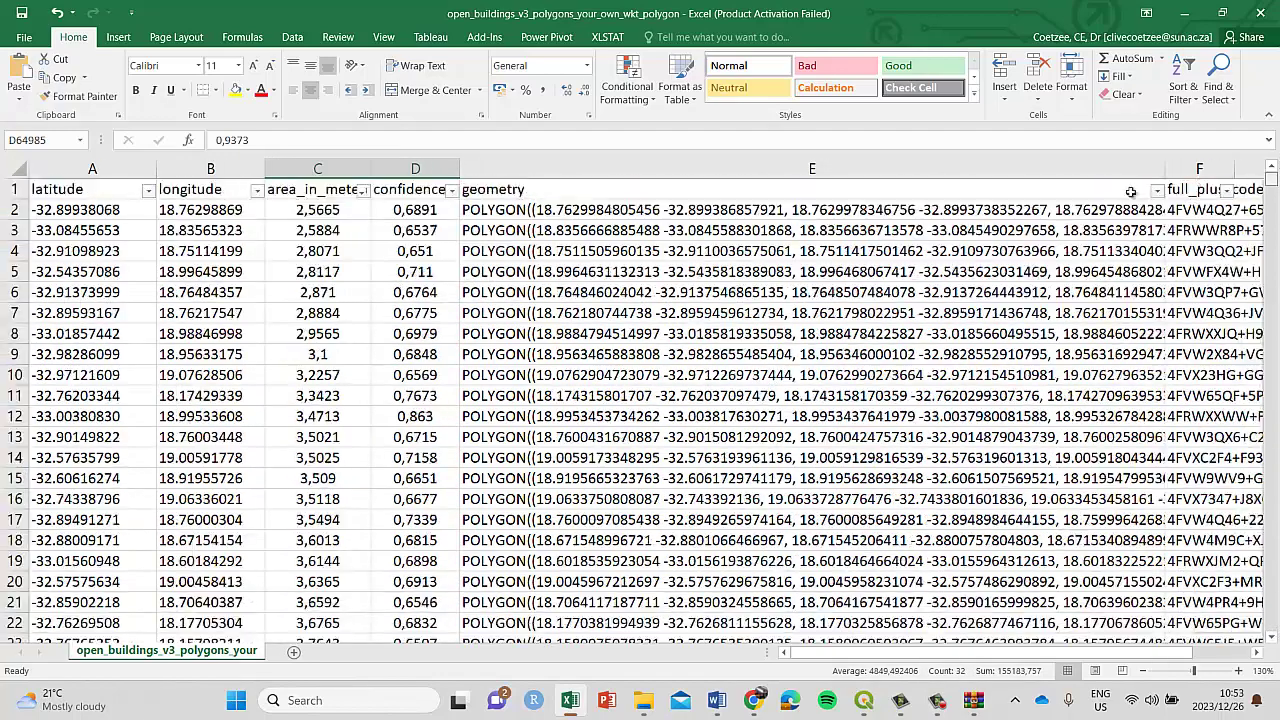
left_click(314, 213)
left_click_drag(373, 205, 404, 600)
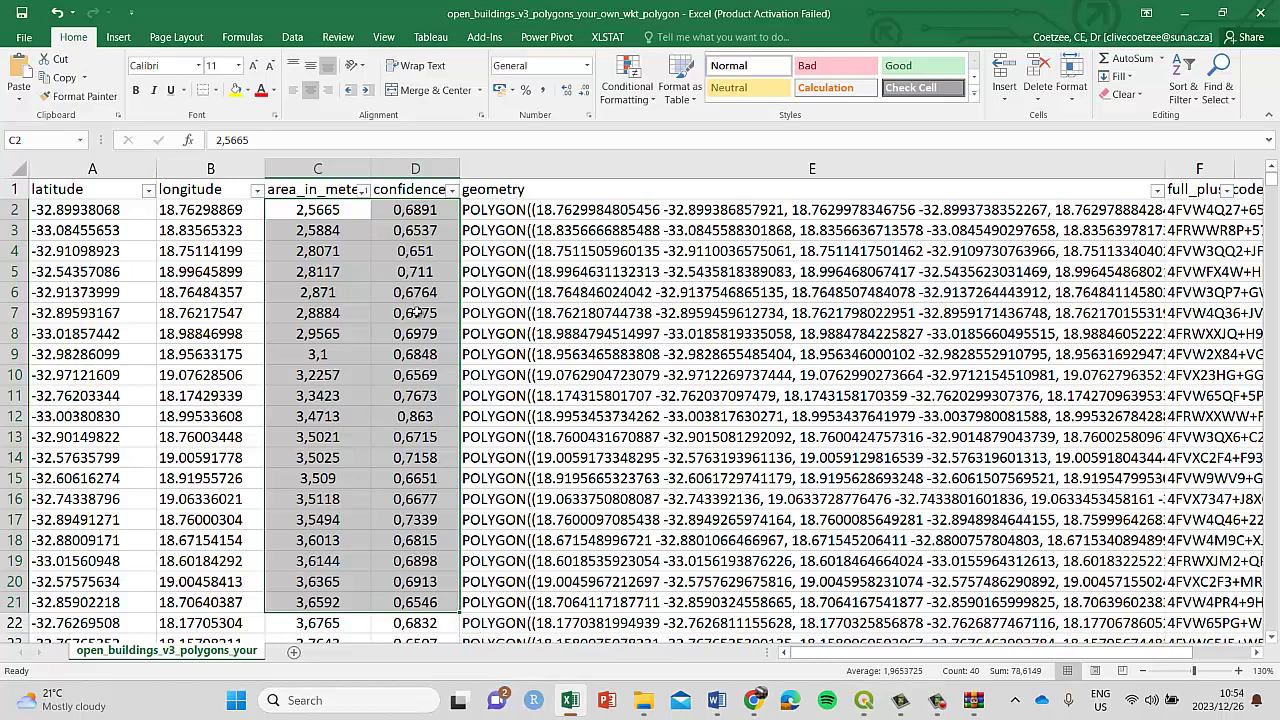
left_click(317, 210)
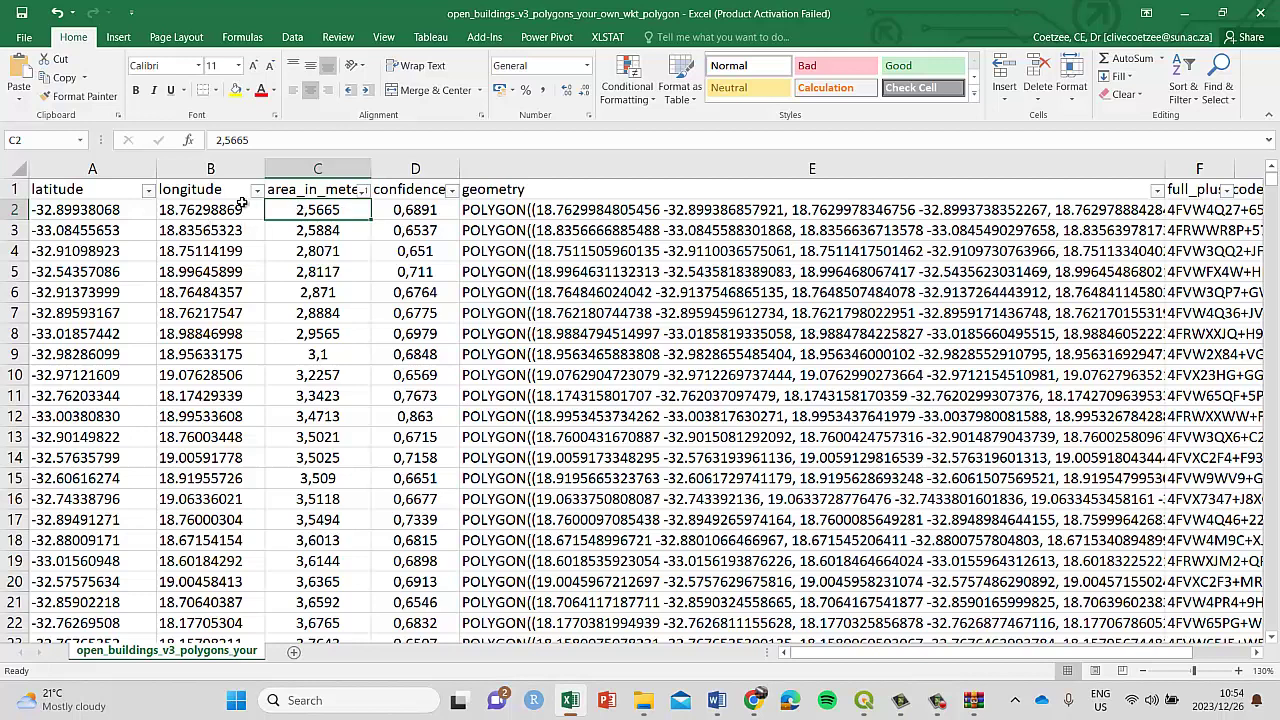
left_click(100, 209)
left_click_drag(100, 209, 400, 209)
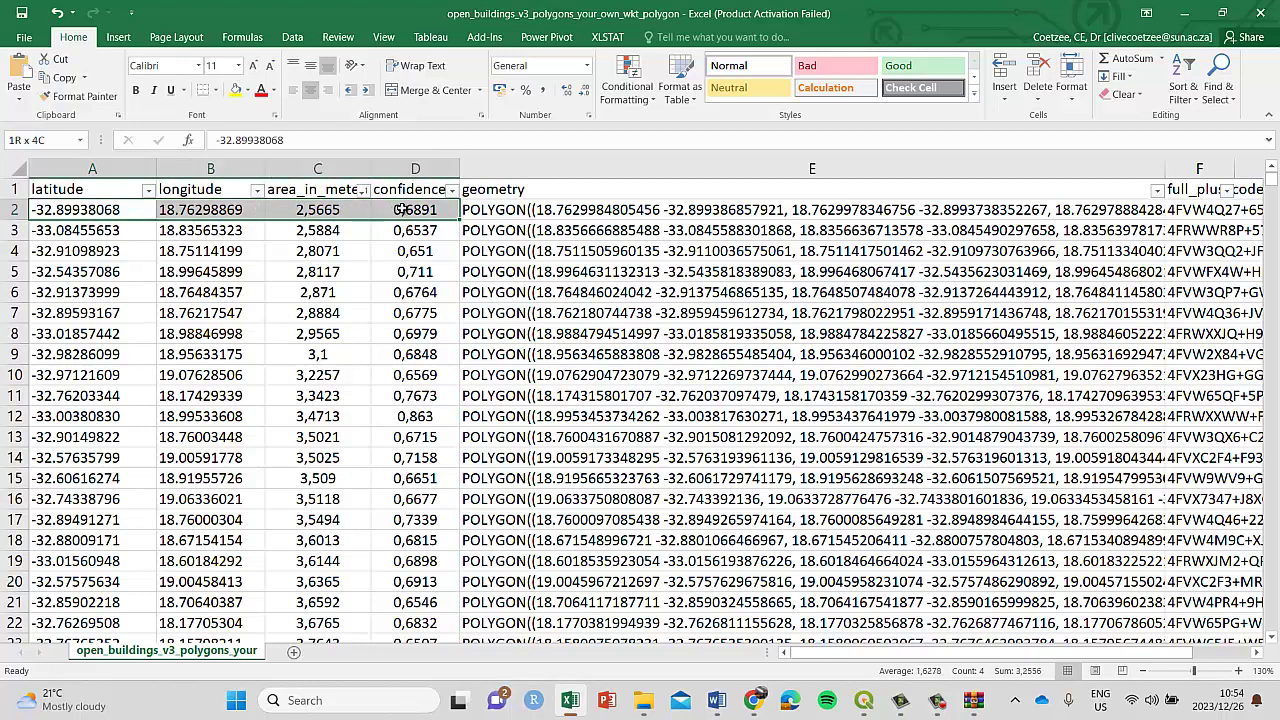
left_click(268, 209)
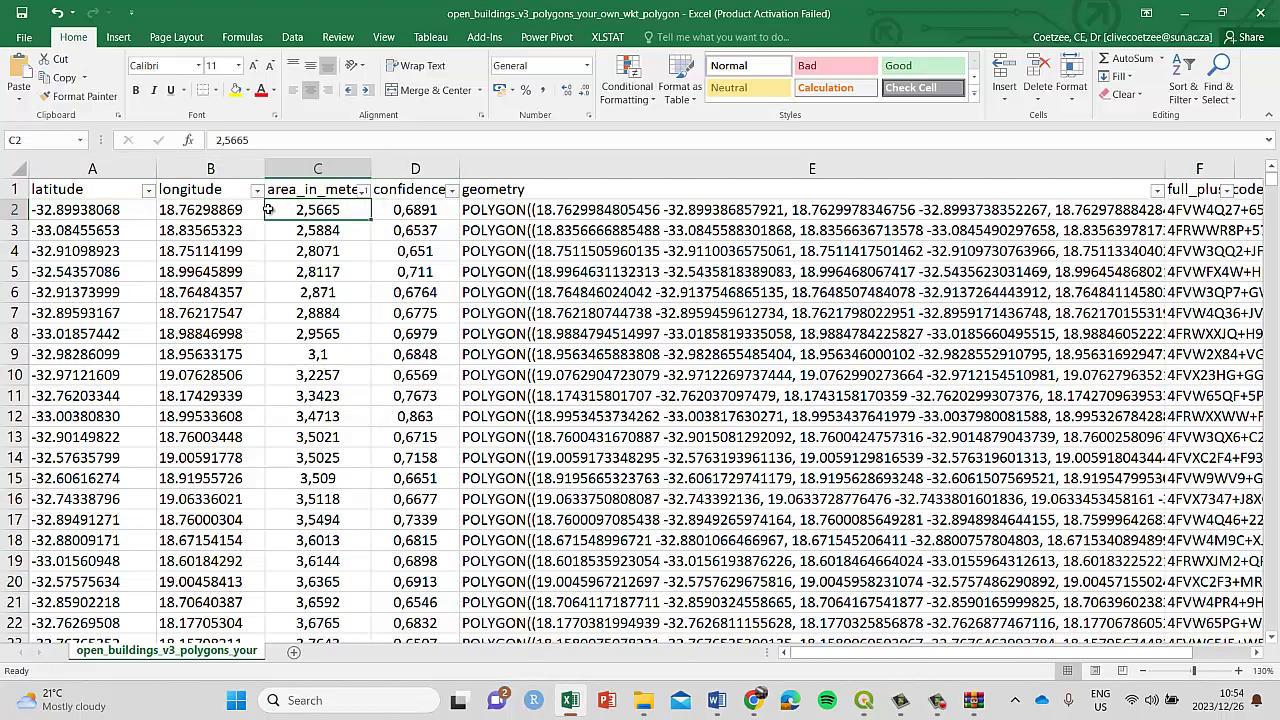
left_click(113, 211)
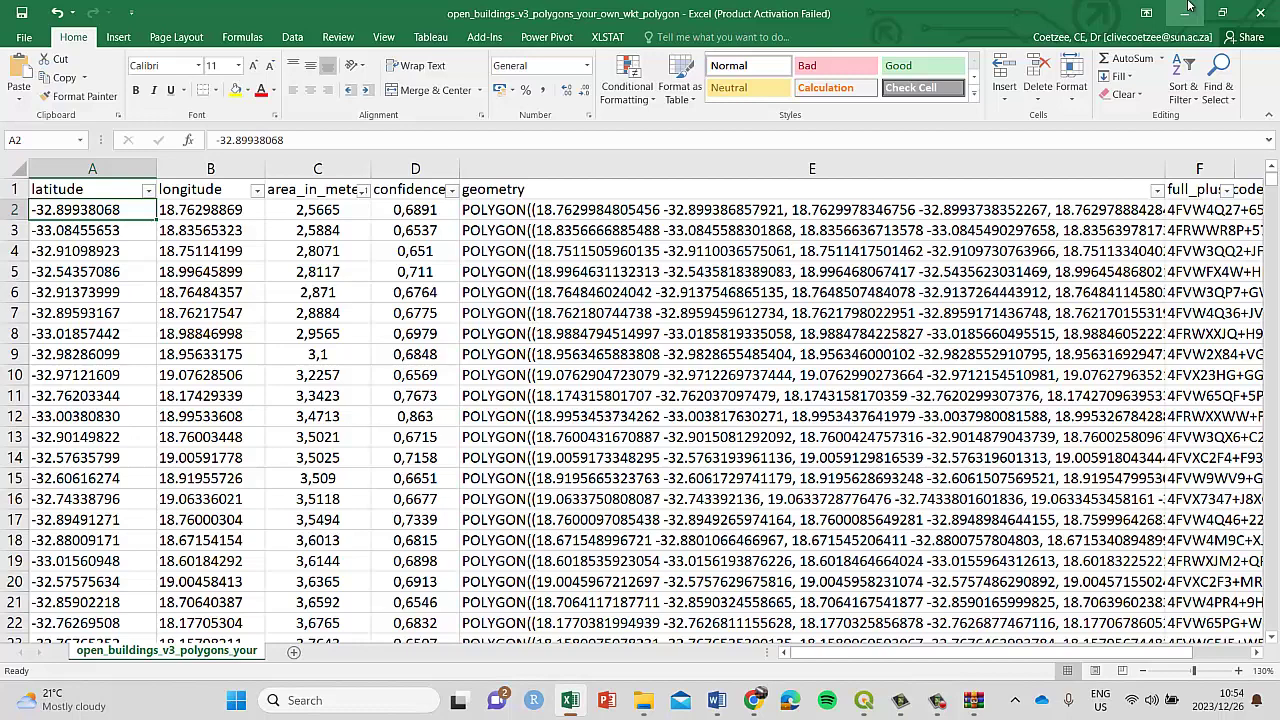
Minimize the workbook and close the archive window and the Drive search results to return to the Colab notebook
left_click(1186, 12)
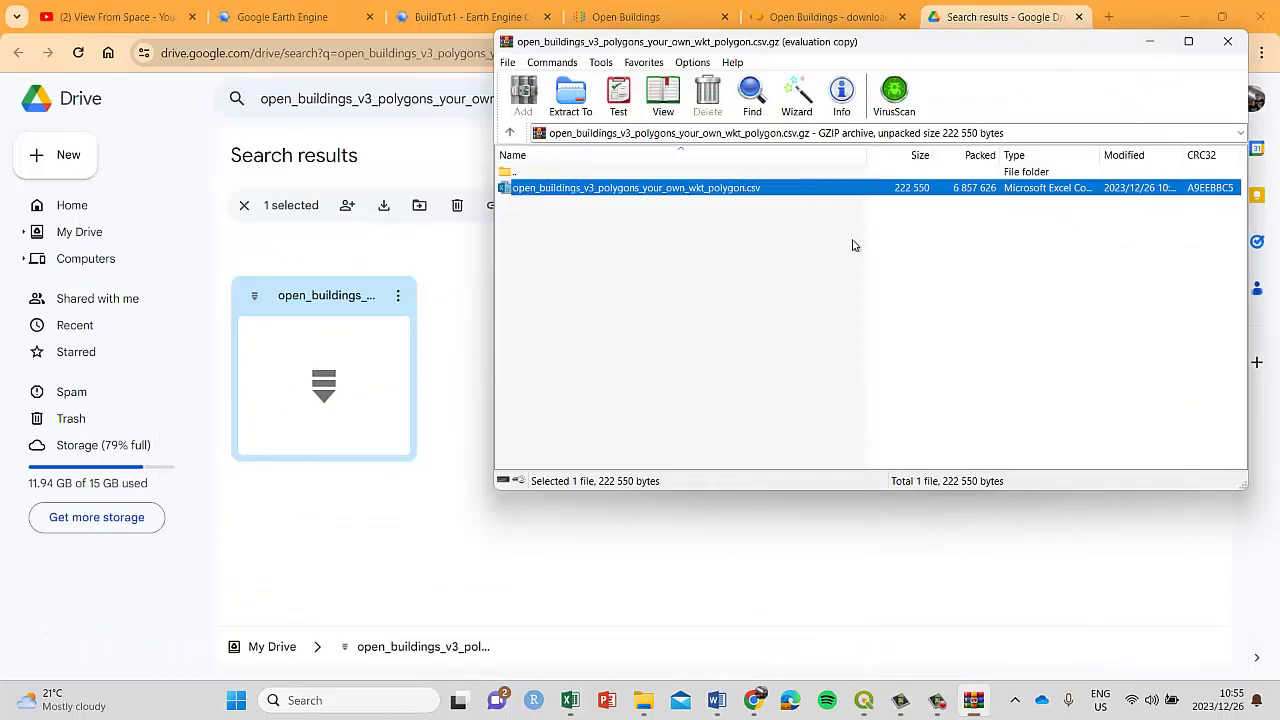
left_click(1228, 41)
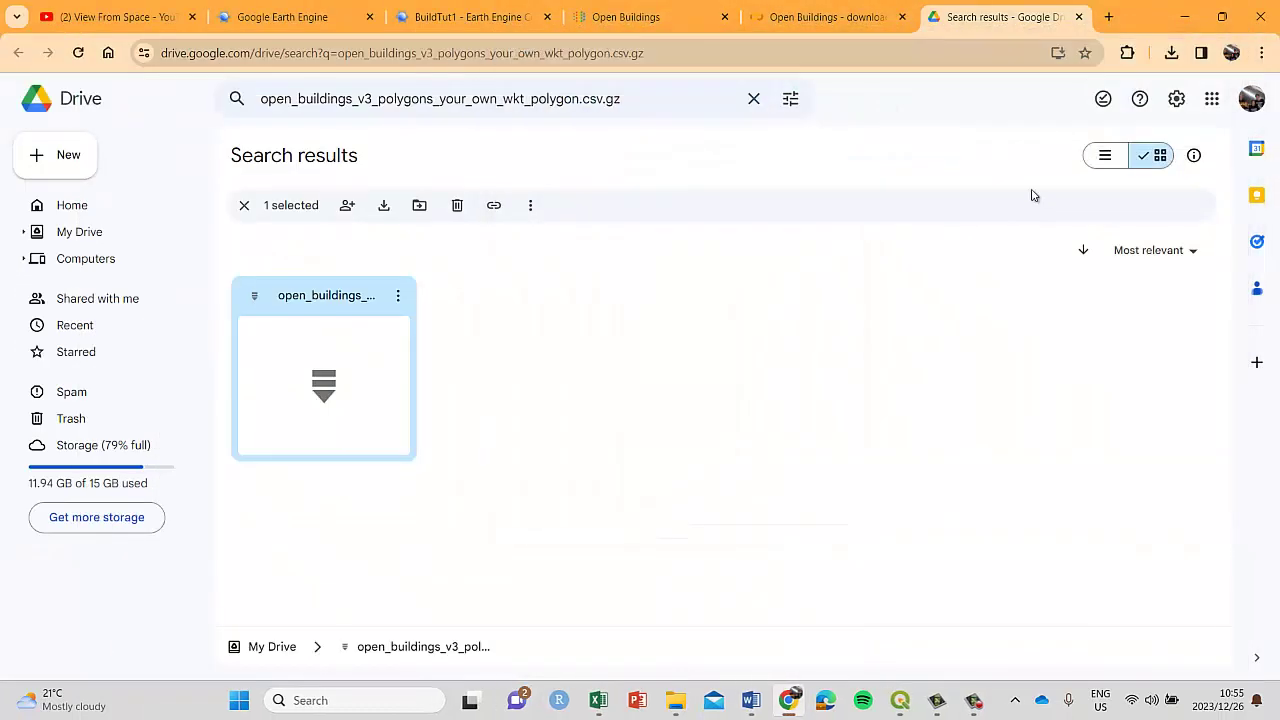
left_click(1080, 17)
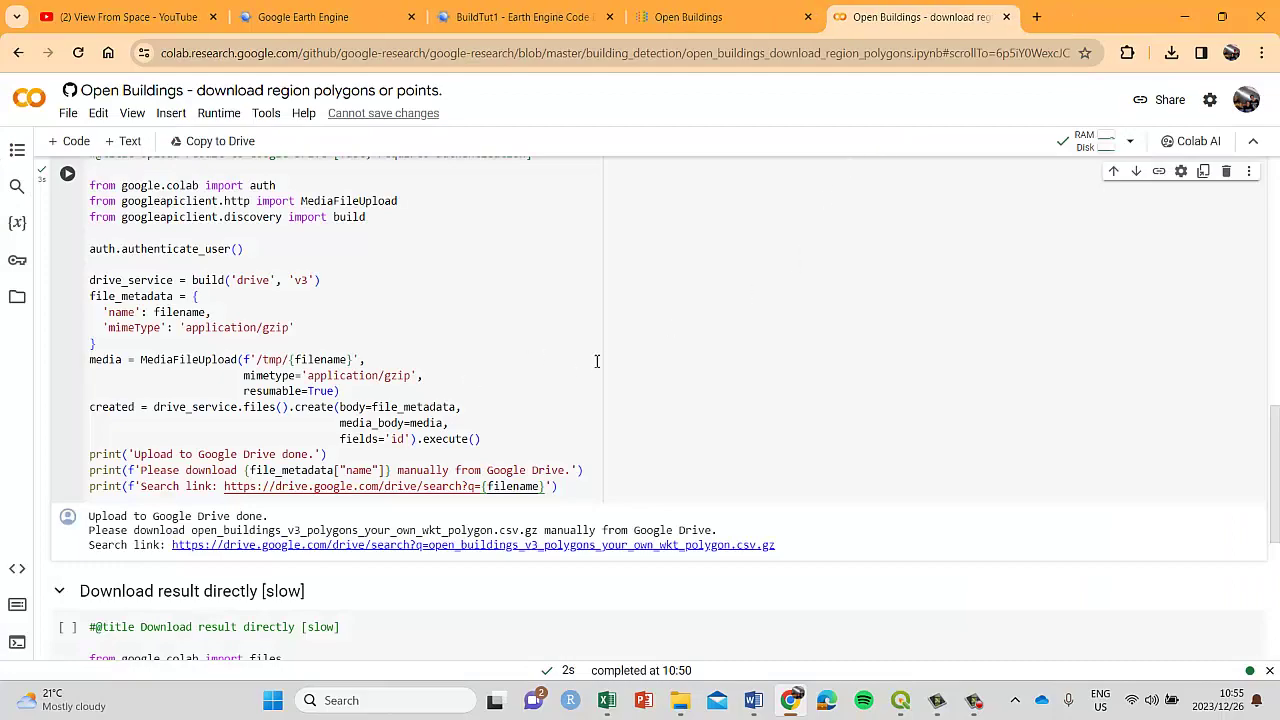
Review the Colab notebook from the your_own_wkt_polygon setting in Step 1 to the Google Drive upload section in Step 2
scroll(597, 361, "up", 15)
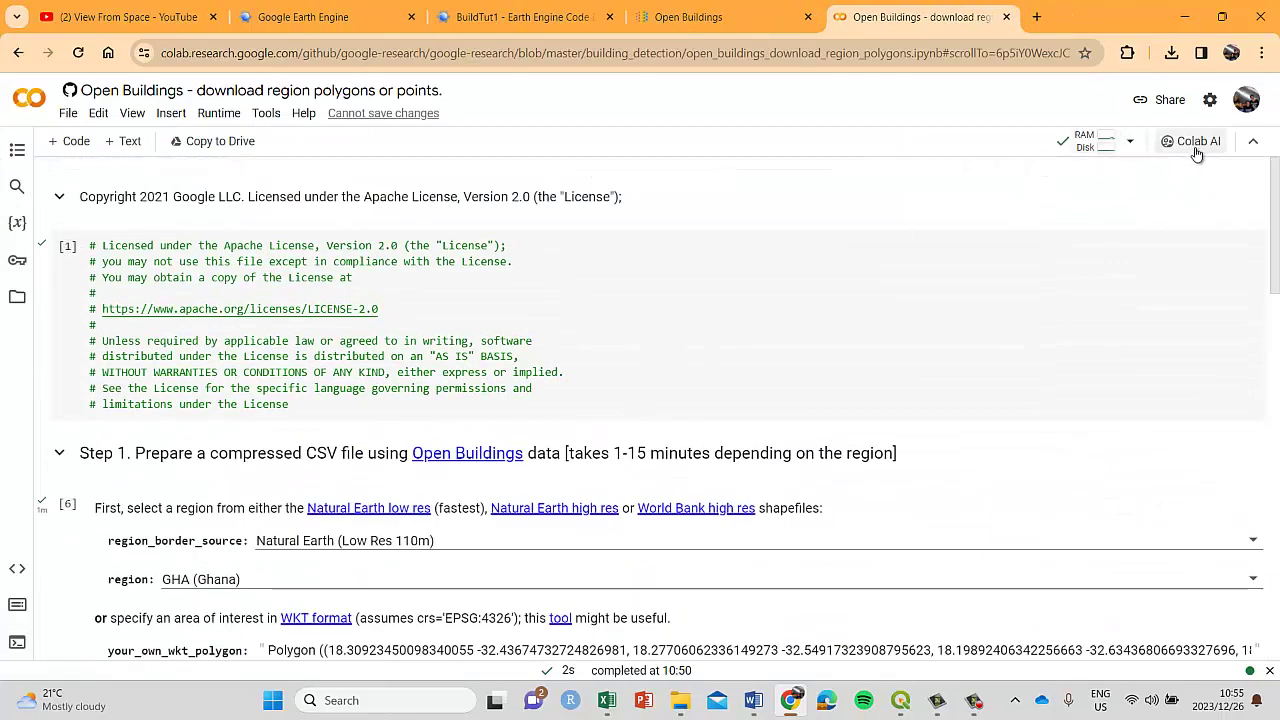
scroll(475, 394, "down", 2)
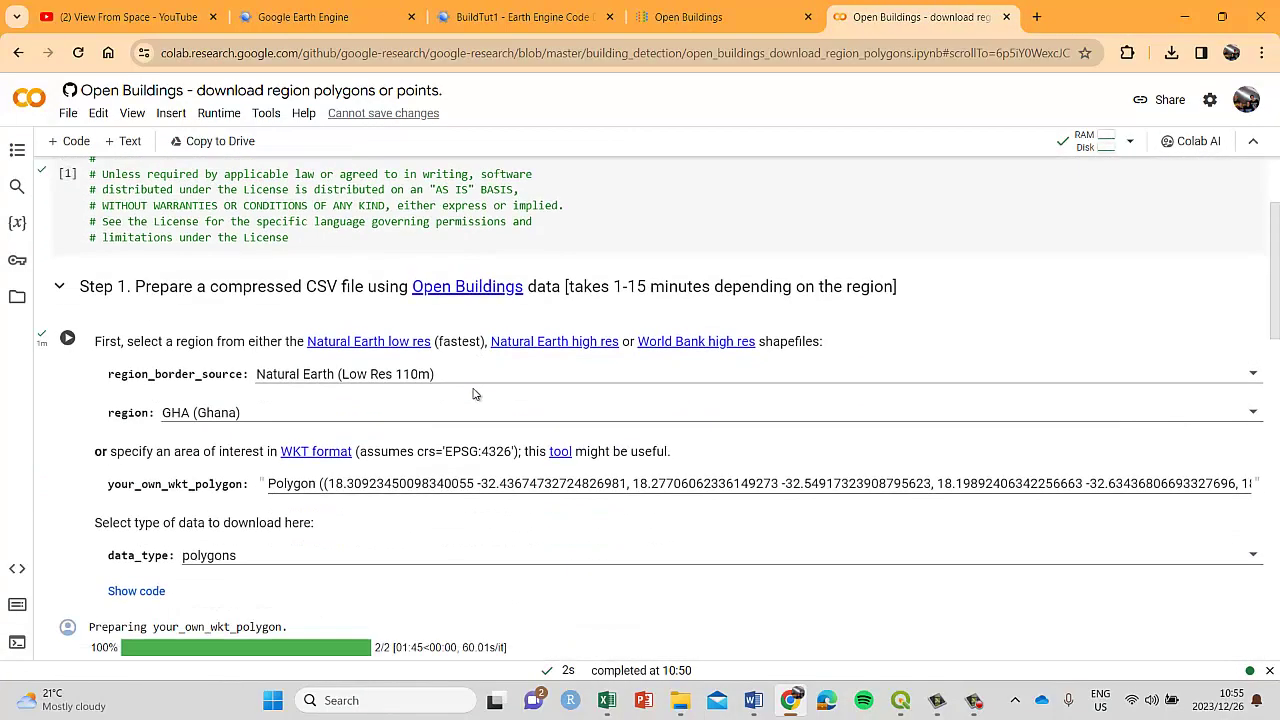
scroll(475, 394, "up", 2)
scroll(466, 406, "down", 3)
left_click(343, 399)
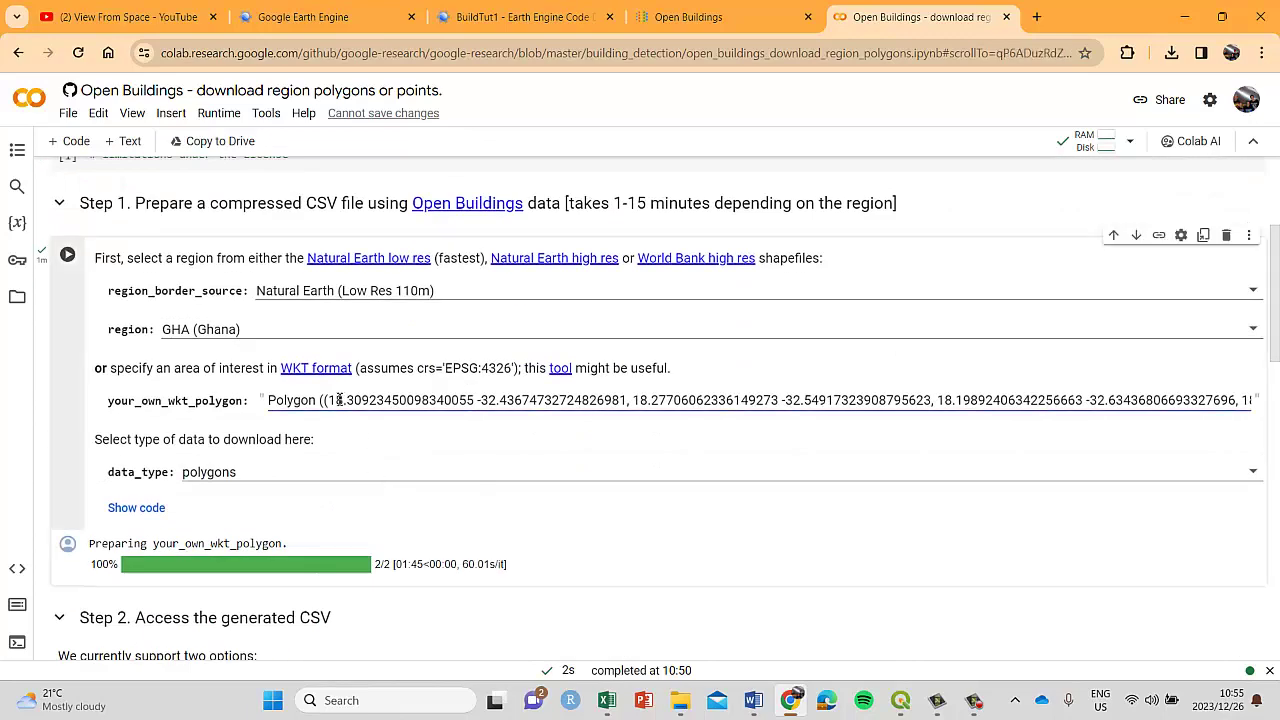
left_click_drag(169, 401, 190, 400)
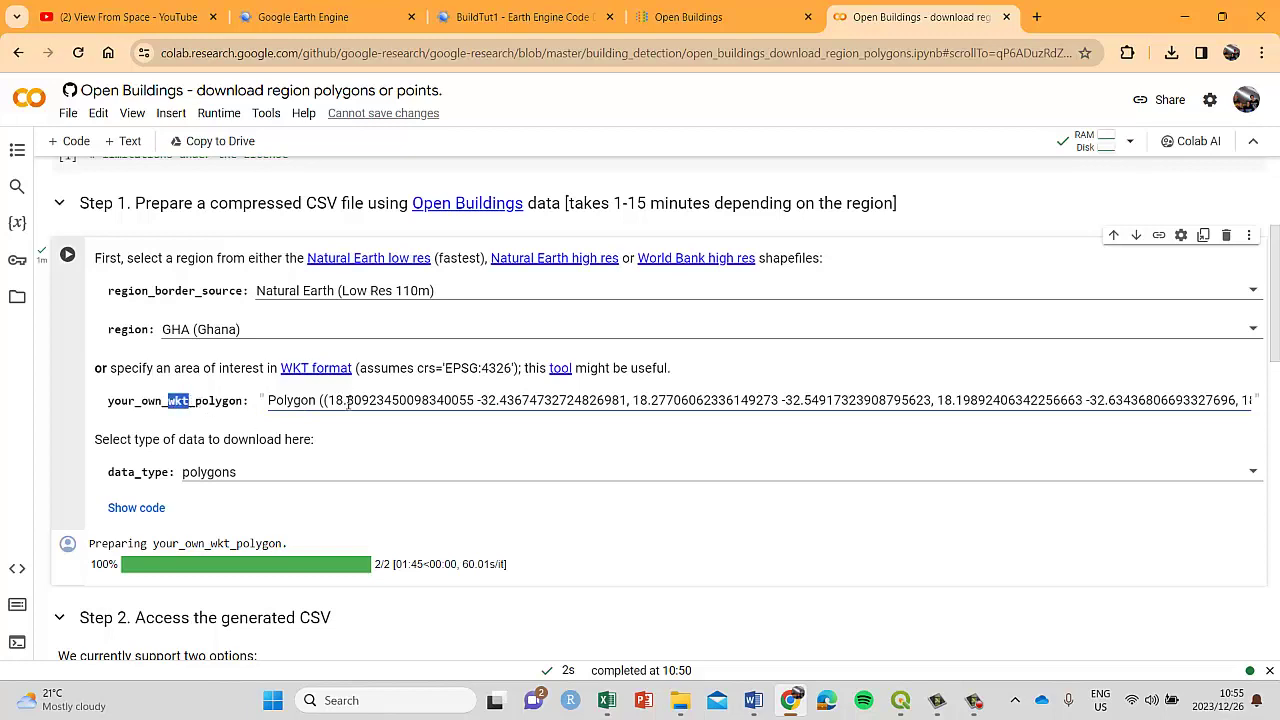
scroll(140, 400, "down", 3)
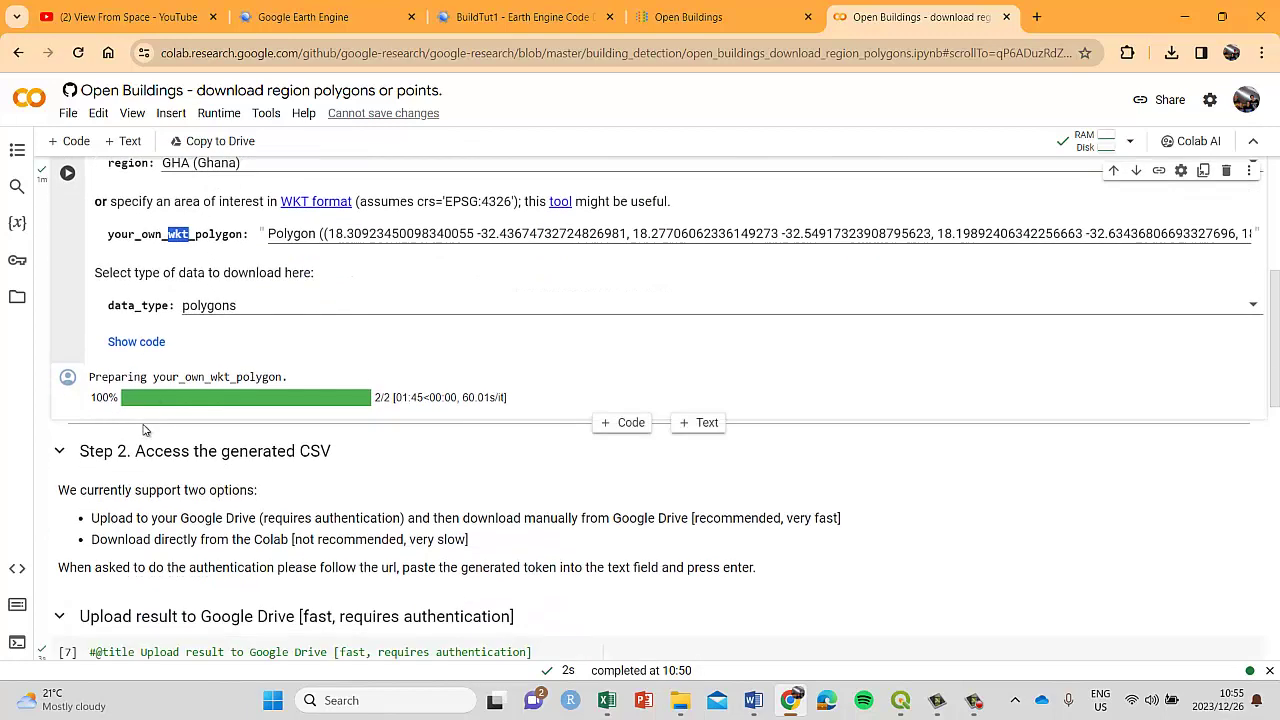
scroll(264, 400, "down", 4)
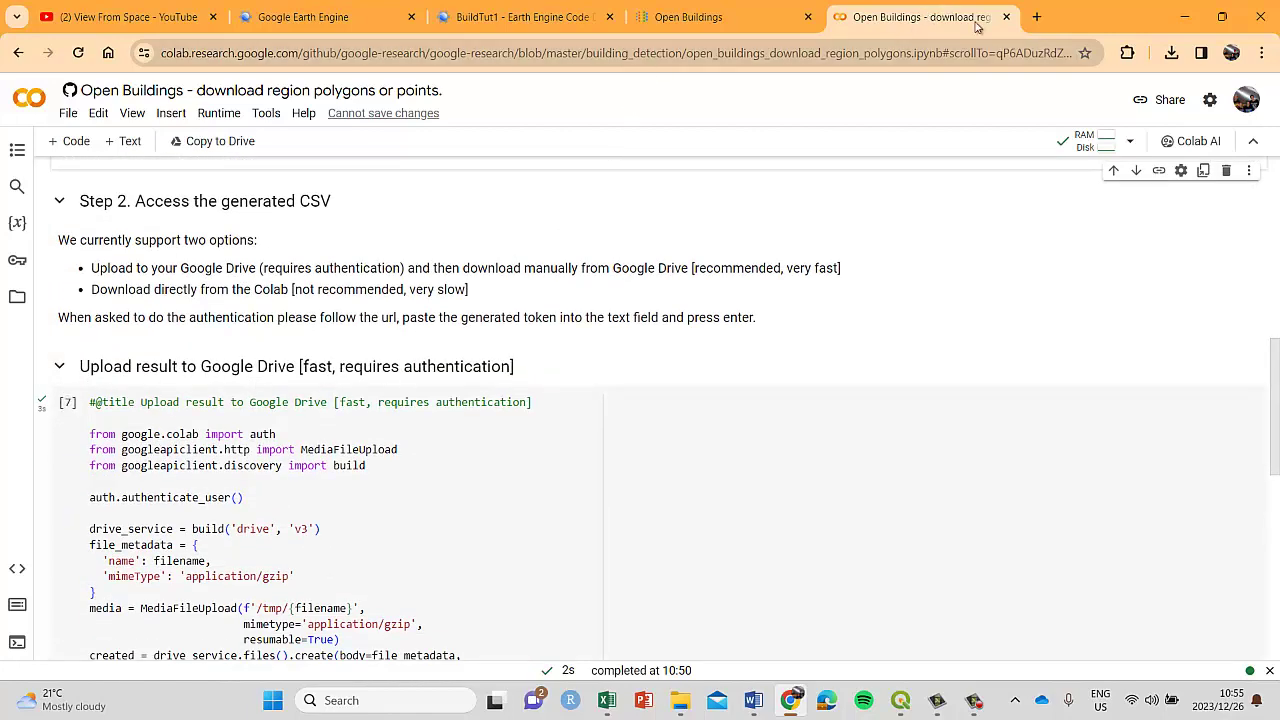
Switch to the BuildTut1 script in Earth Engine and enlarge the code editor to show the whole Buildings section
left_click(715, 17)
left_click(520, 12)
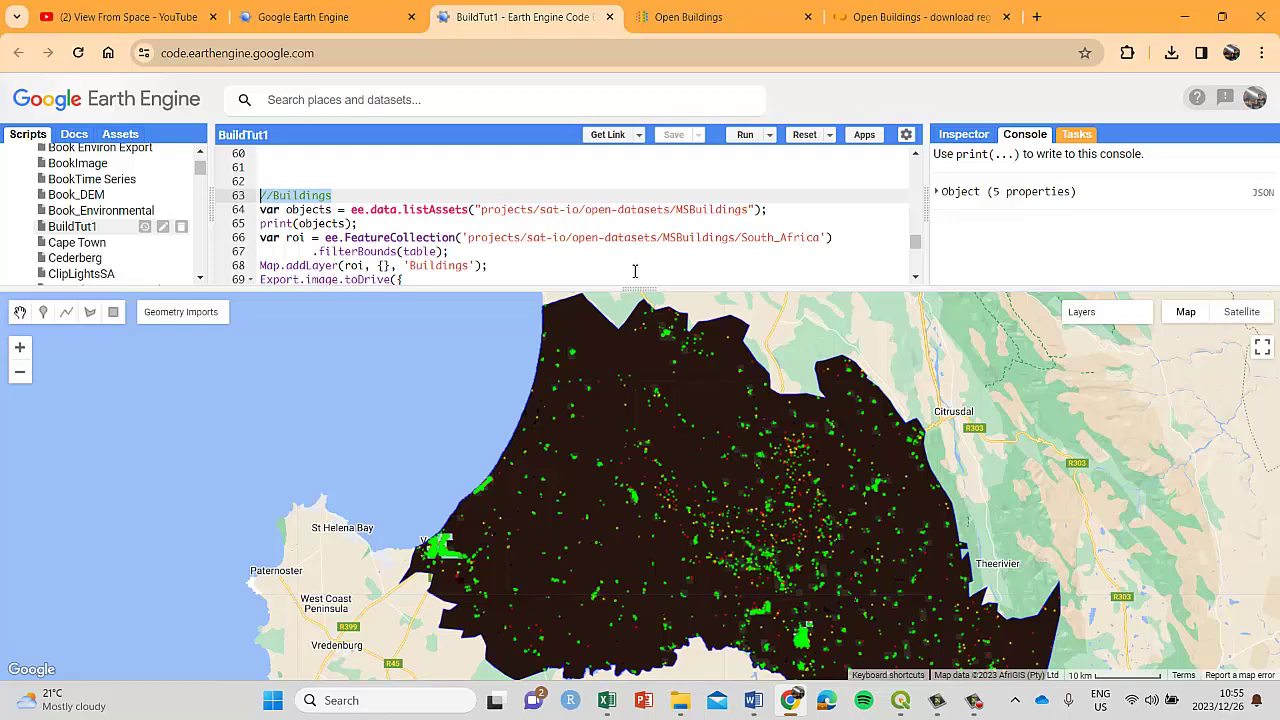
left_click(549, 229)
scroll(549, 229, "down", 1)
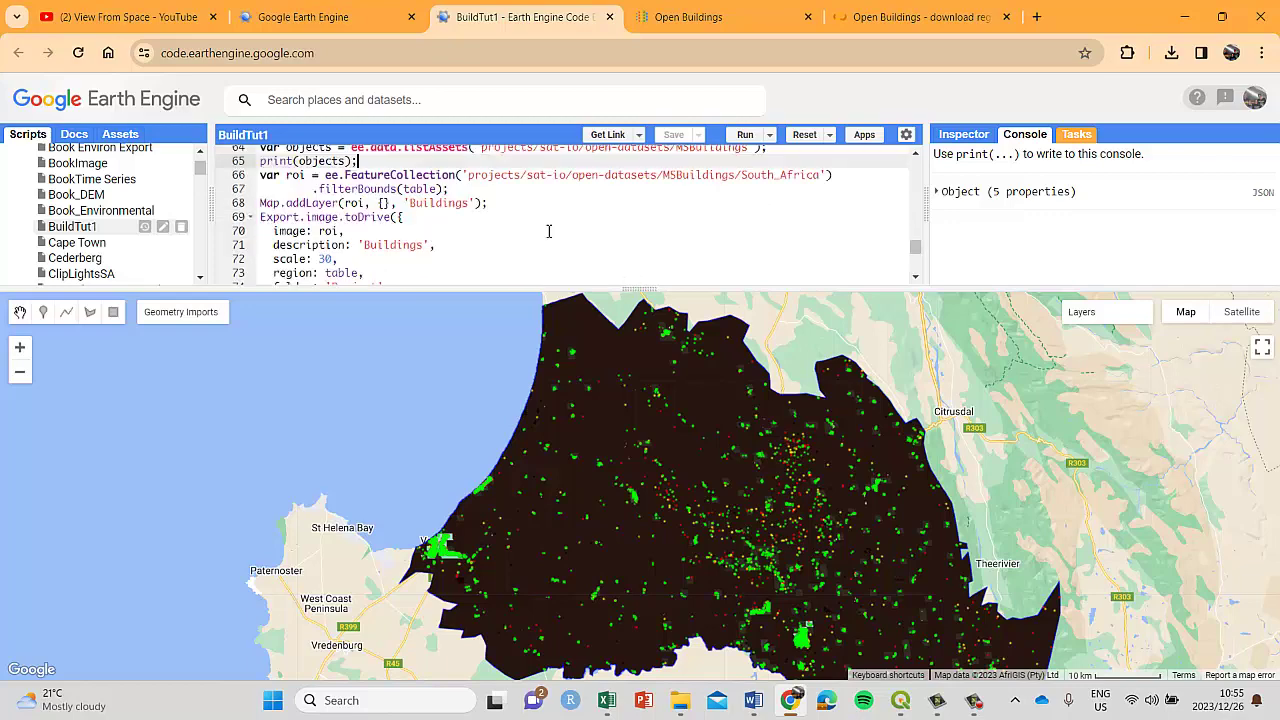
scroll(549, 229, "up", 1)
left_click_drag(638, 291, 622, 456)
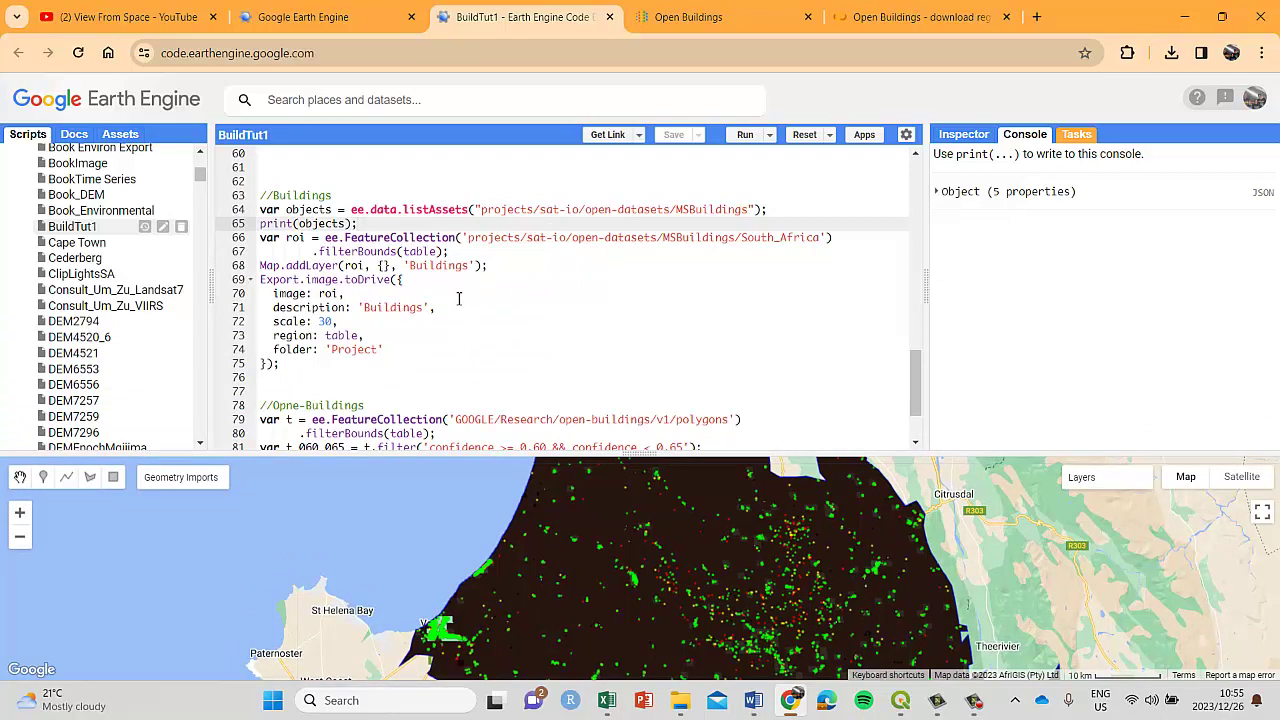
Examine the Buildings code: the South_Africa MSBuildings collection filtered by table, the 'Buildings' map layer and the Export.image.toDrive block
left_click_drag(300, 365, 261, 224)
left_click(536, 266)
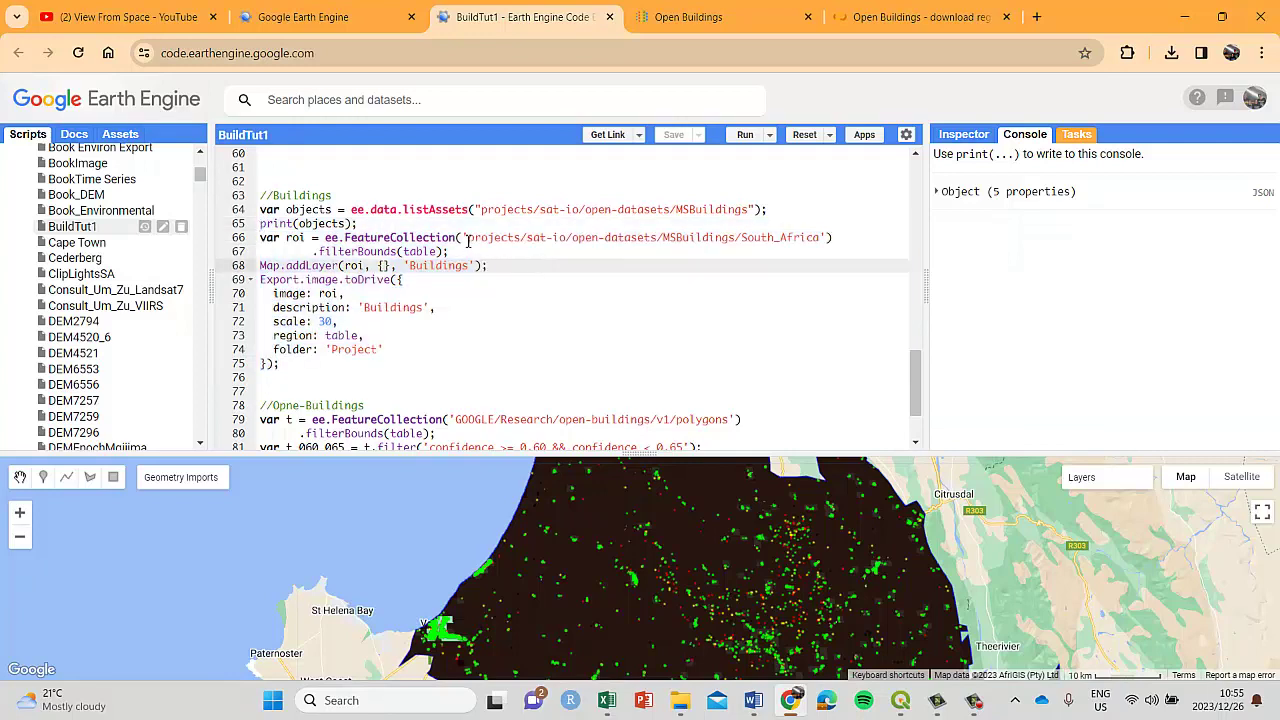
left_click_drag(468, 240, 822, 237)
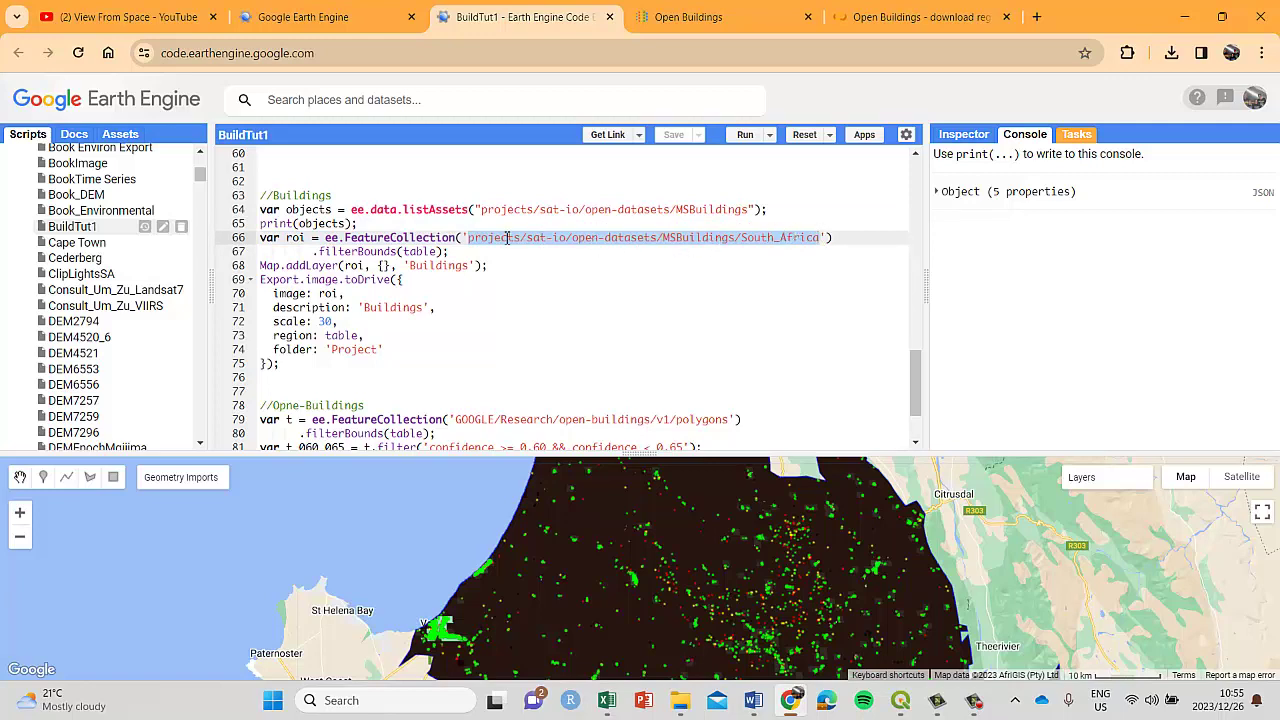
left_click_drag(472, 257, 246, 252)
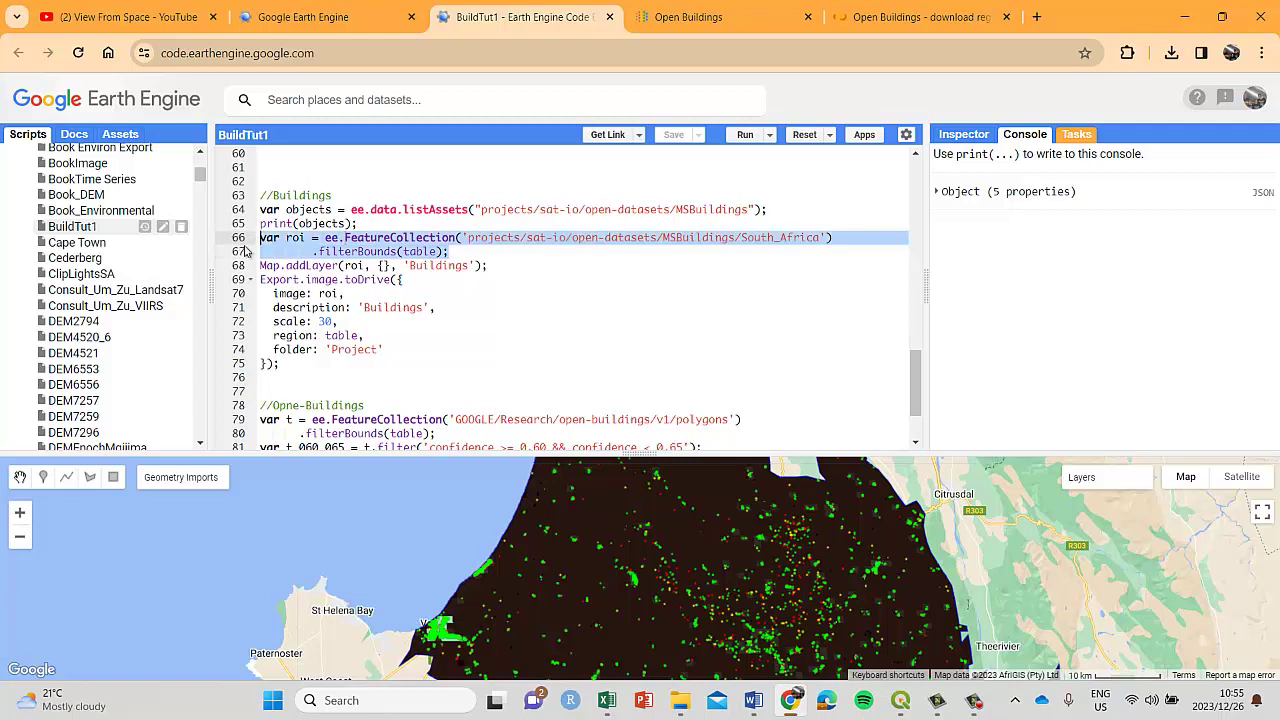
left_click(397, 252)
left_click_drag(469, 267, 409, 268)
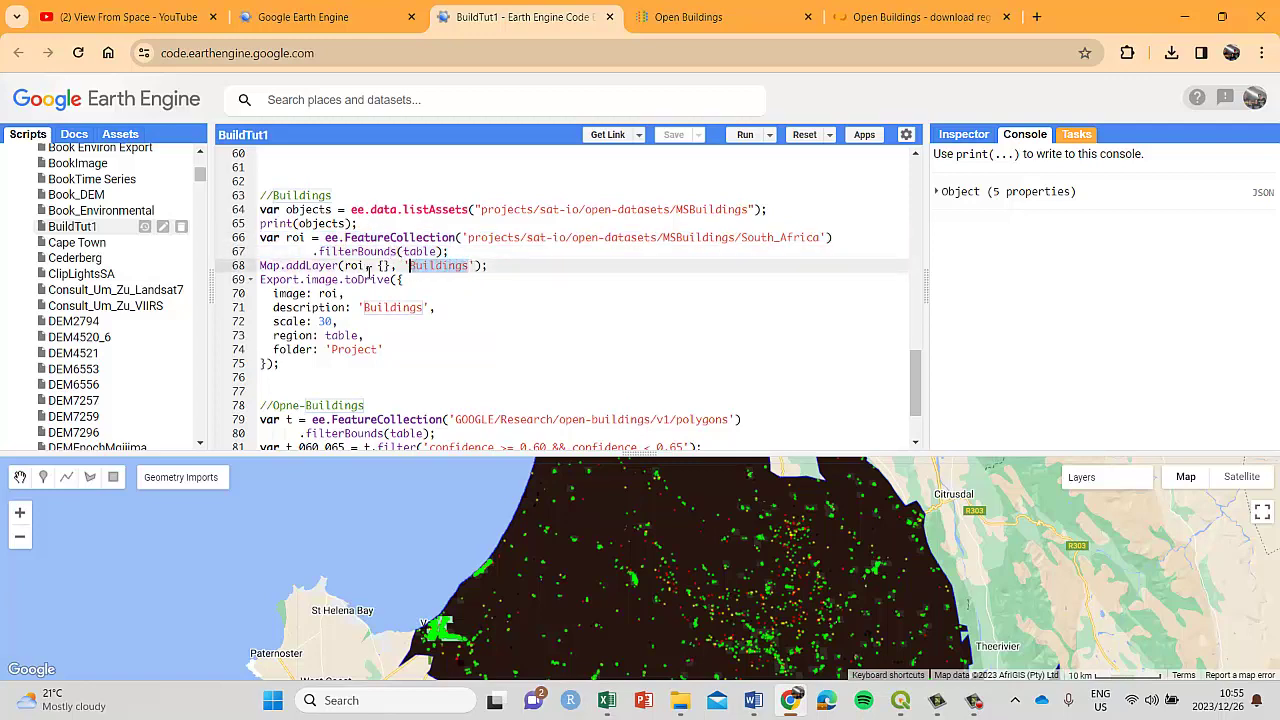
left_click(339, 267)
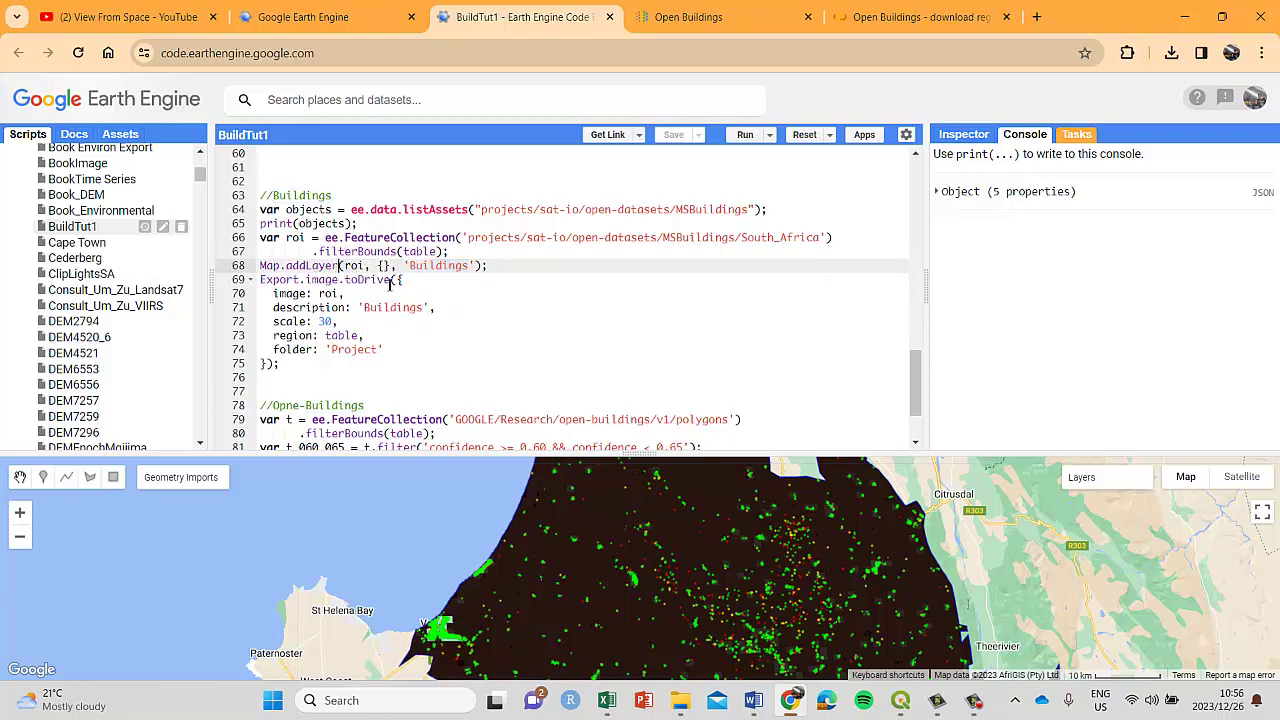
left_click_drag(474, 265, 418, 268)
left_click_drag(282, 365, 260, 281)
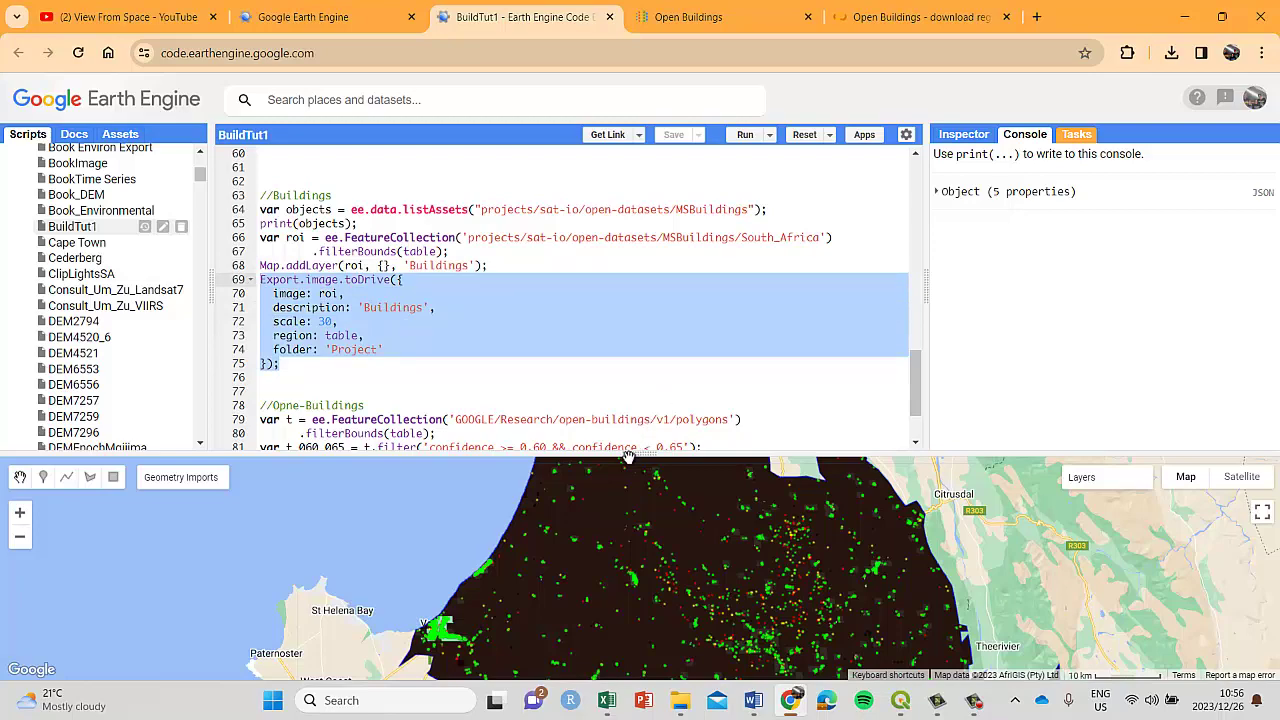
Enlarge the map area and hide every layer except Buildings
left_click_drag(636, 418, 636, 192)
mouse_move(1090, 249)
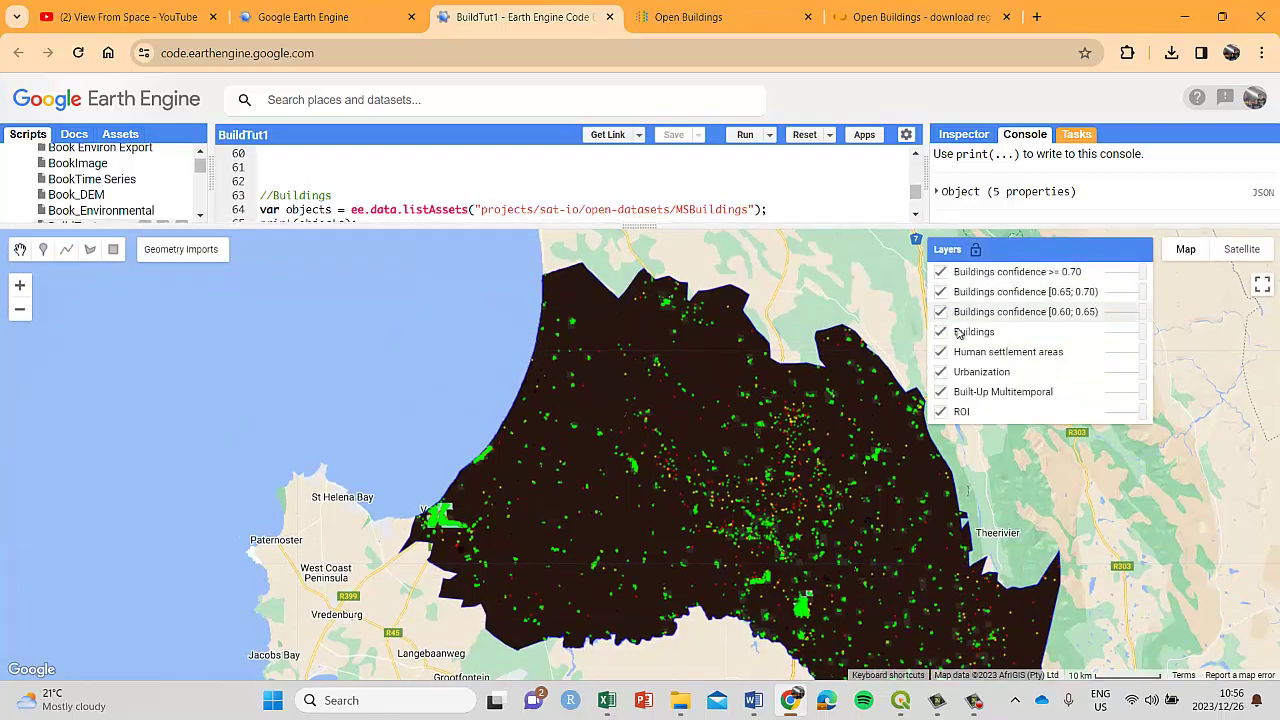
left_click(940, 312)
left_click(940, 291)
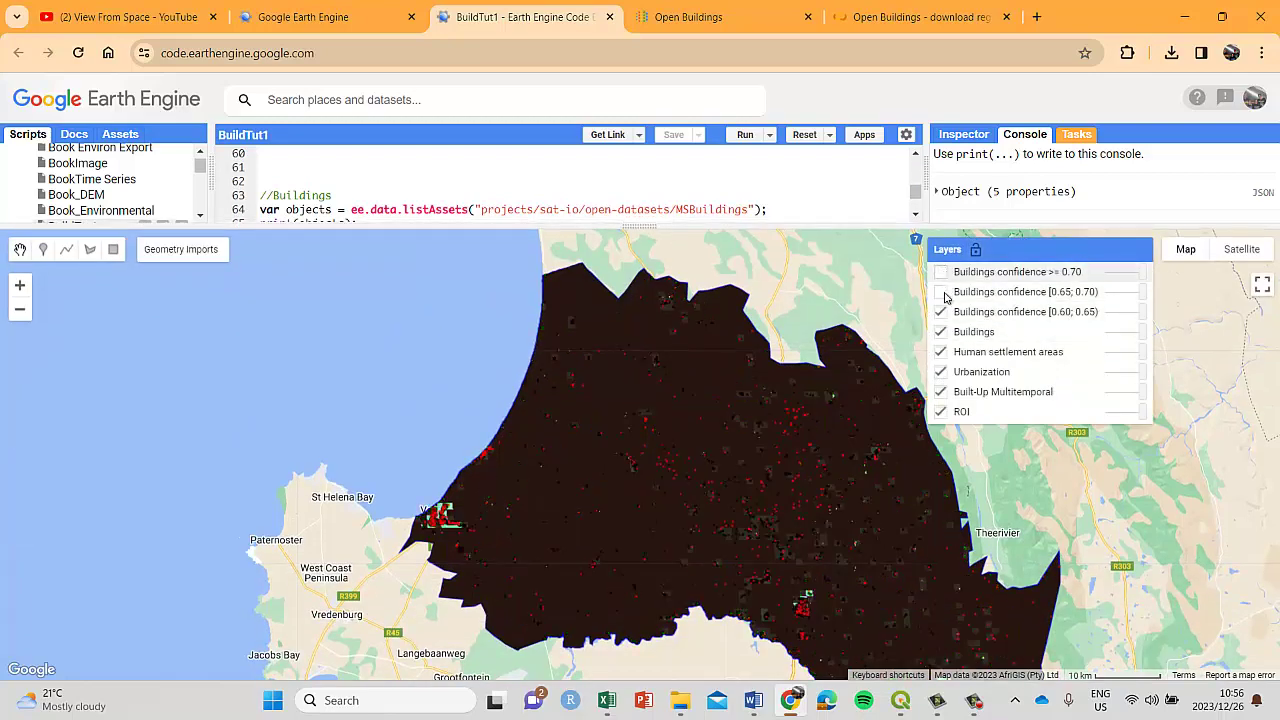
left_click(940, 271)
left_click(940, 351)
left_click(940, 371)
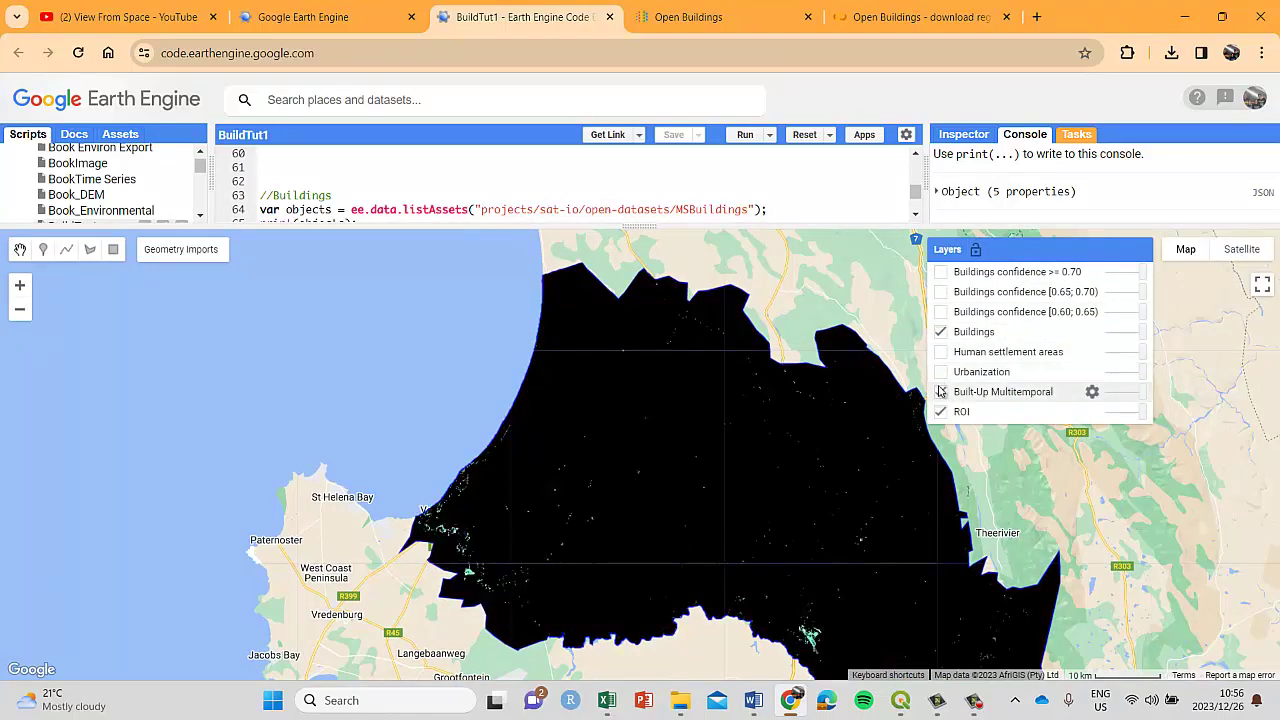
left_click(940, 391)
left_click(940, 411)
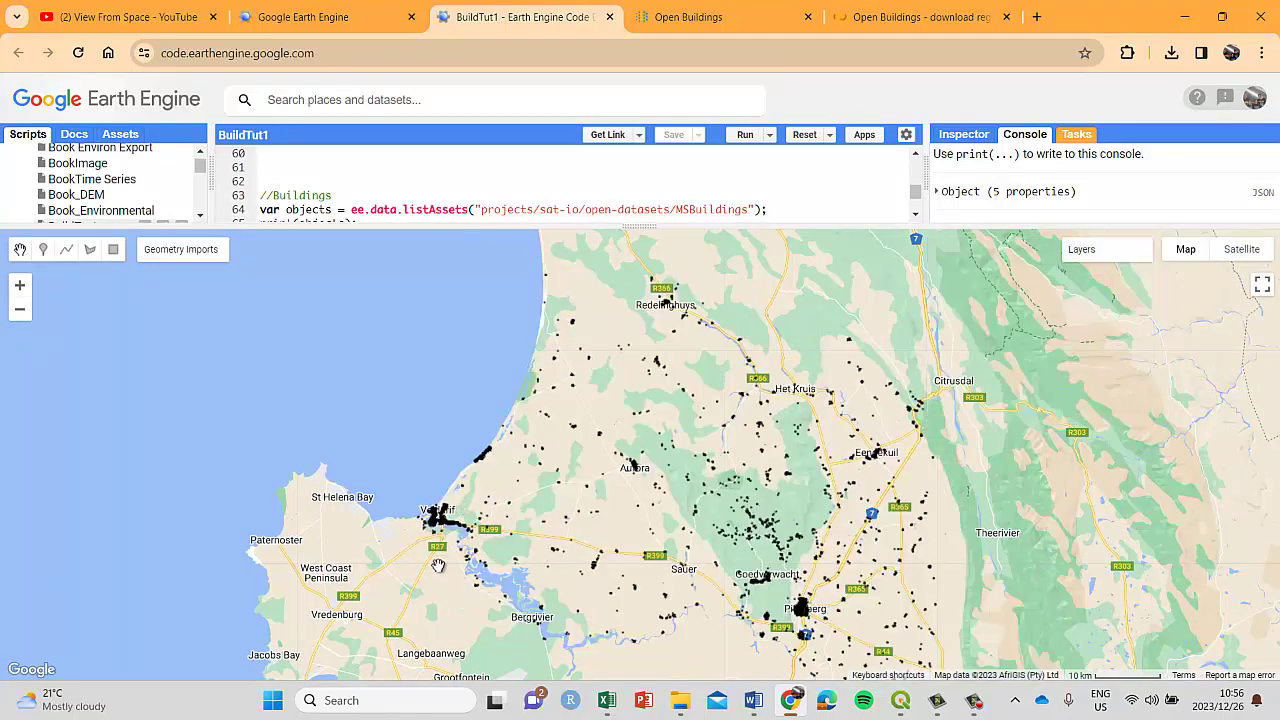
Switch the map to satellite imagery and zoom in on the buildings north of the Berg River at Velddrif
scroll(453, 547, "up", 2)
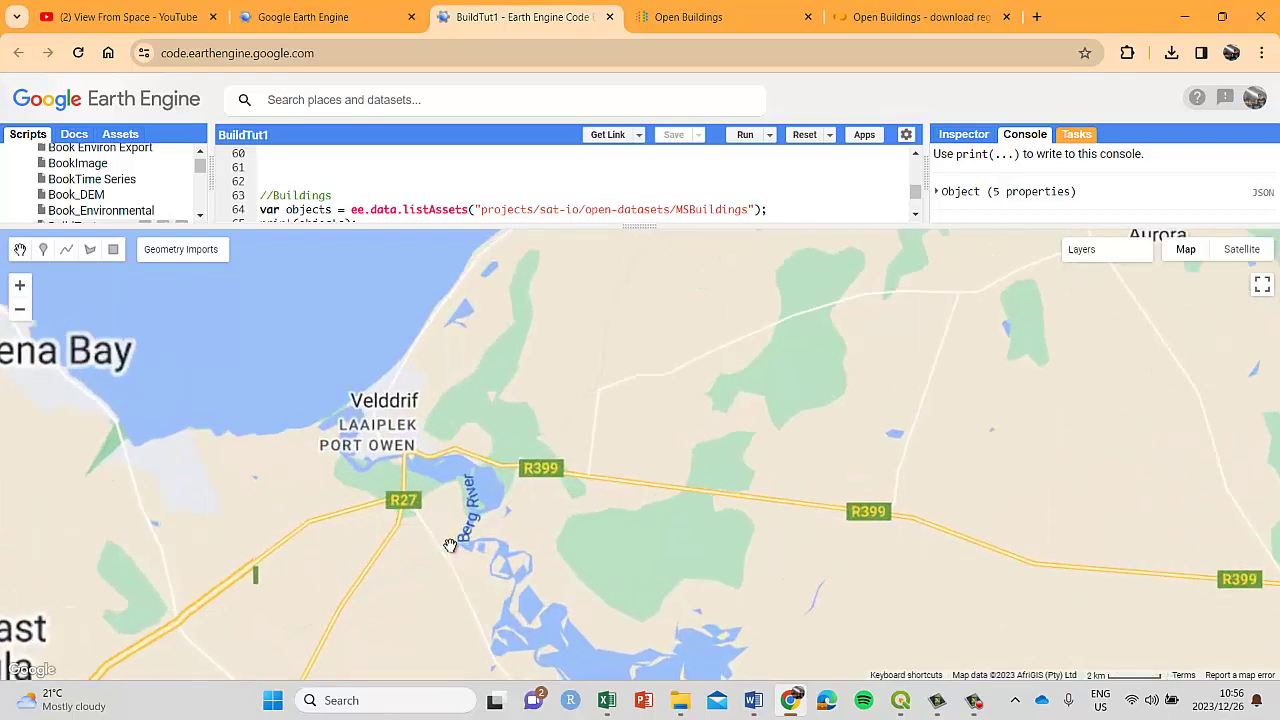
scroll(545, 421, "up", 2)
scroll(545, 421, "up", 1)
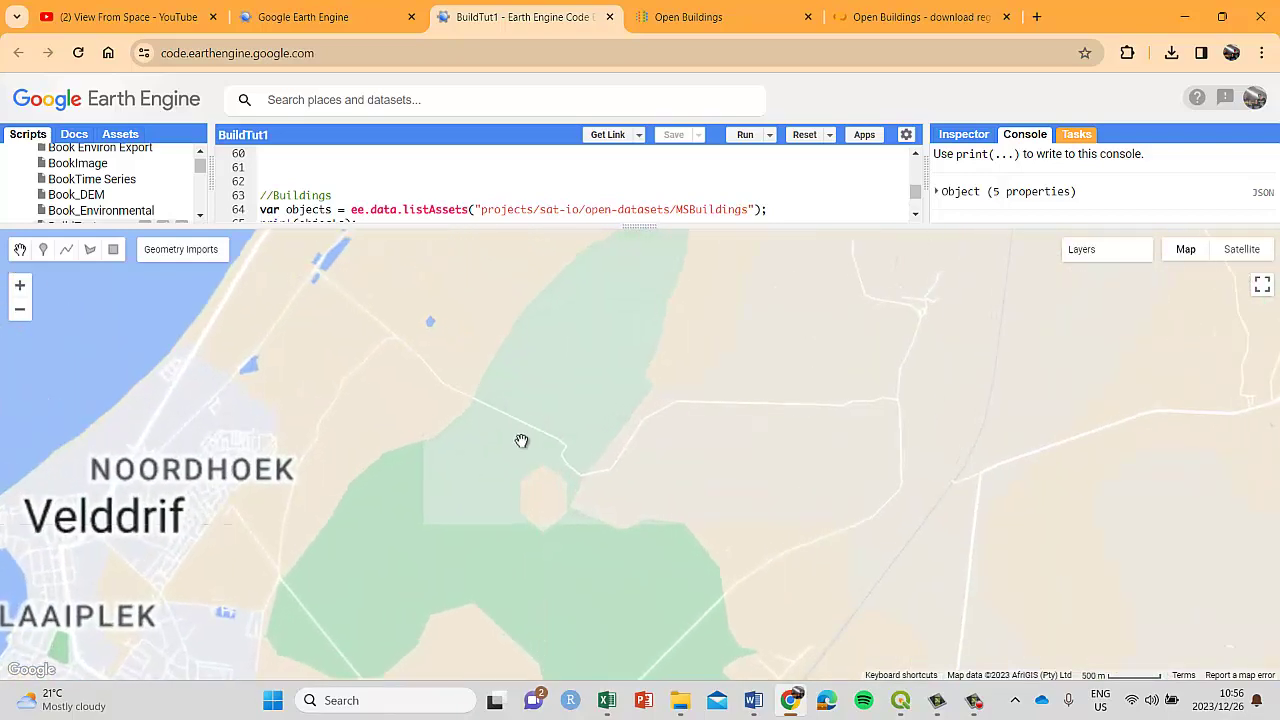
left_click_drag(423, 477, 550, 360)
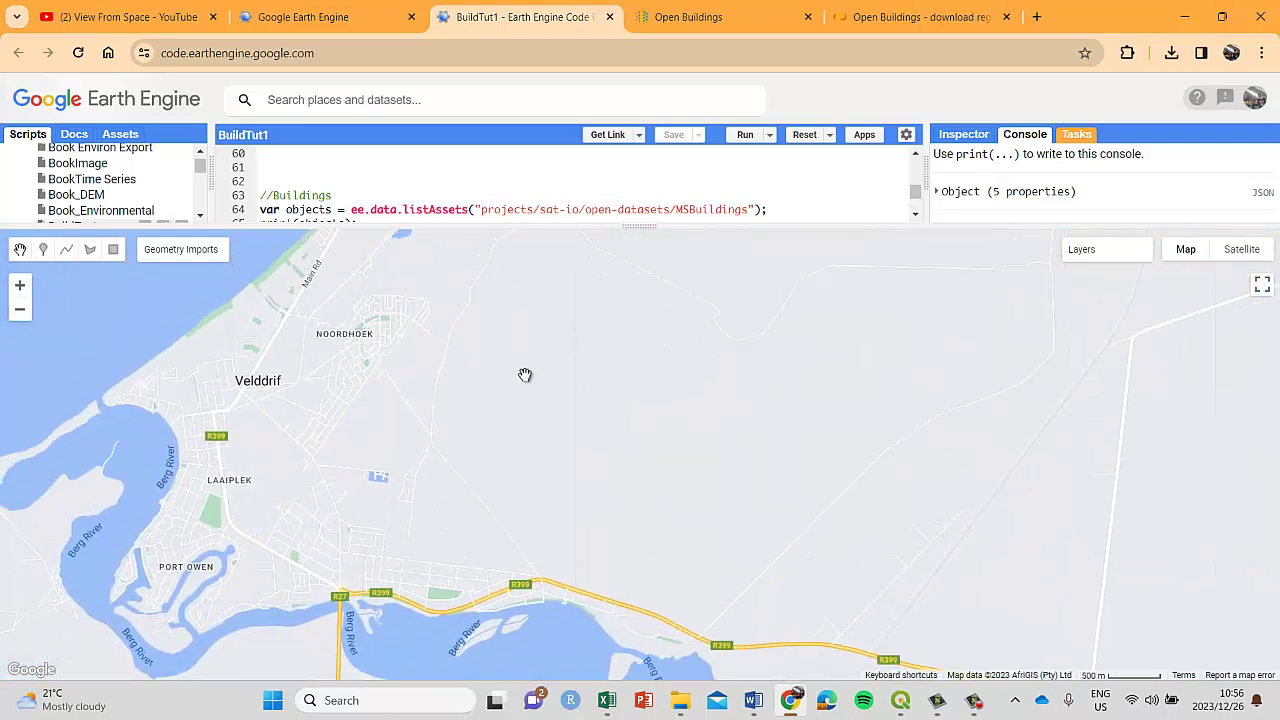
left_click(1240, 249)
left_click_drag(462, 502, 558, 313)
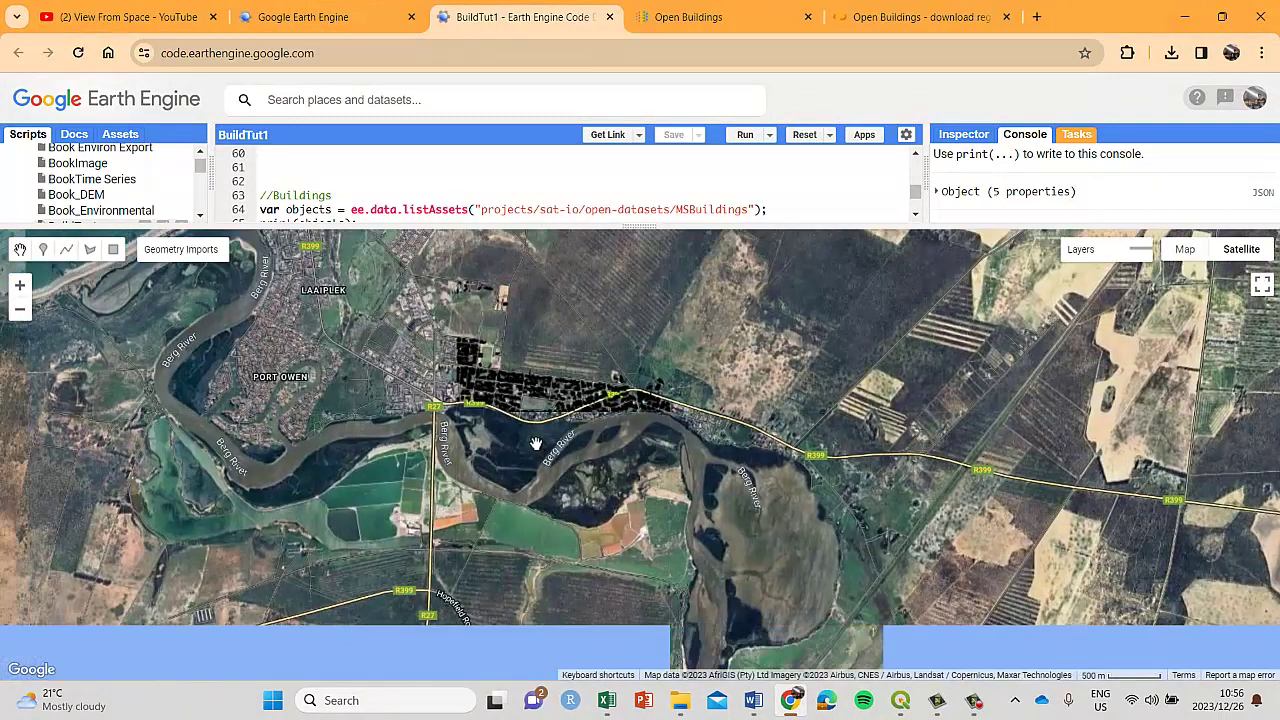
scroll(536, 444, "up", 3)
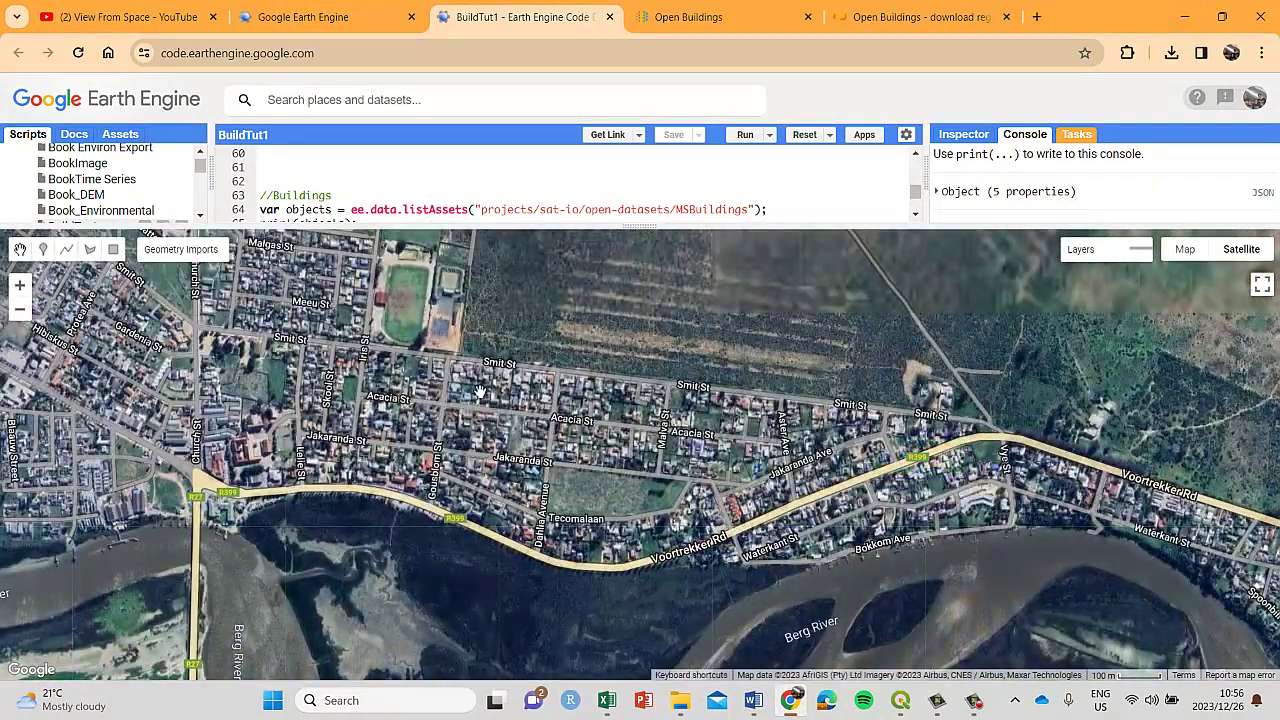